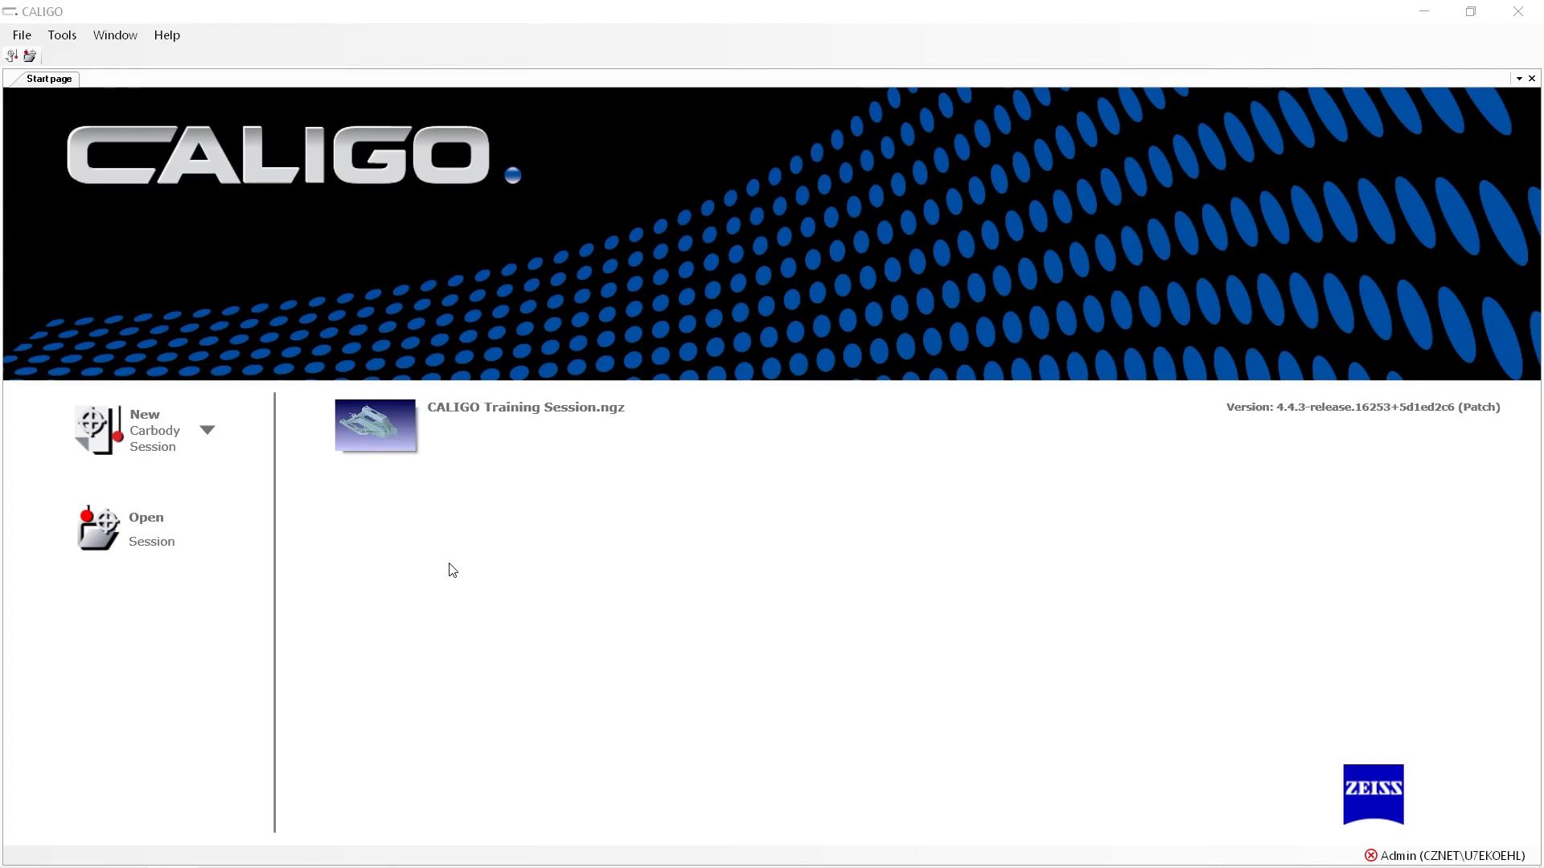
- Enable the connection at system start for the CALENO measuring machine in the CMM settings and save
left_click(62, 35)
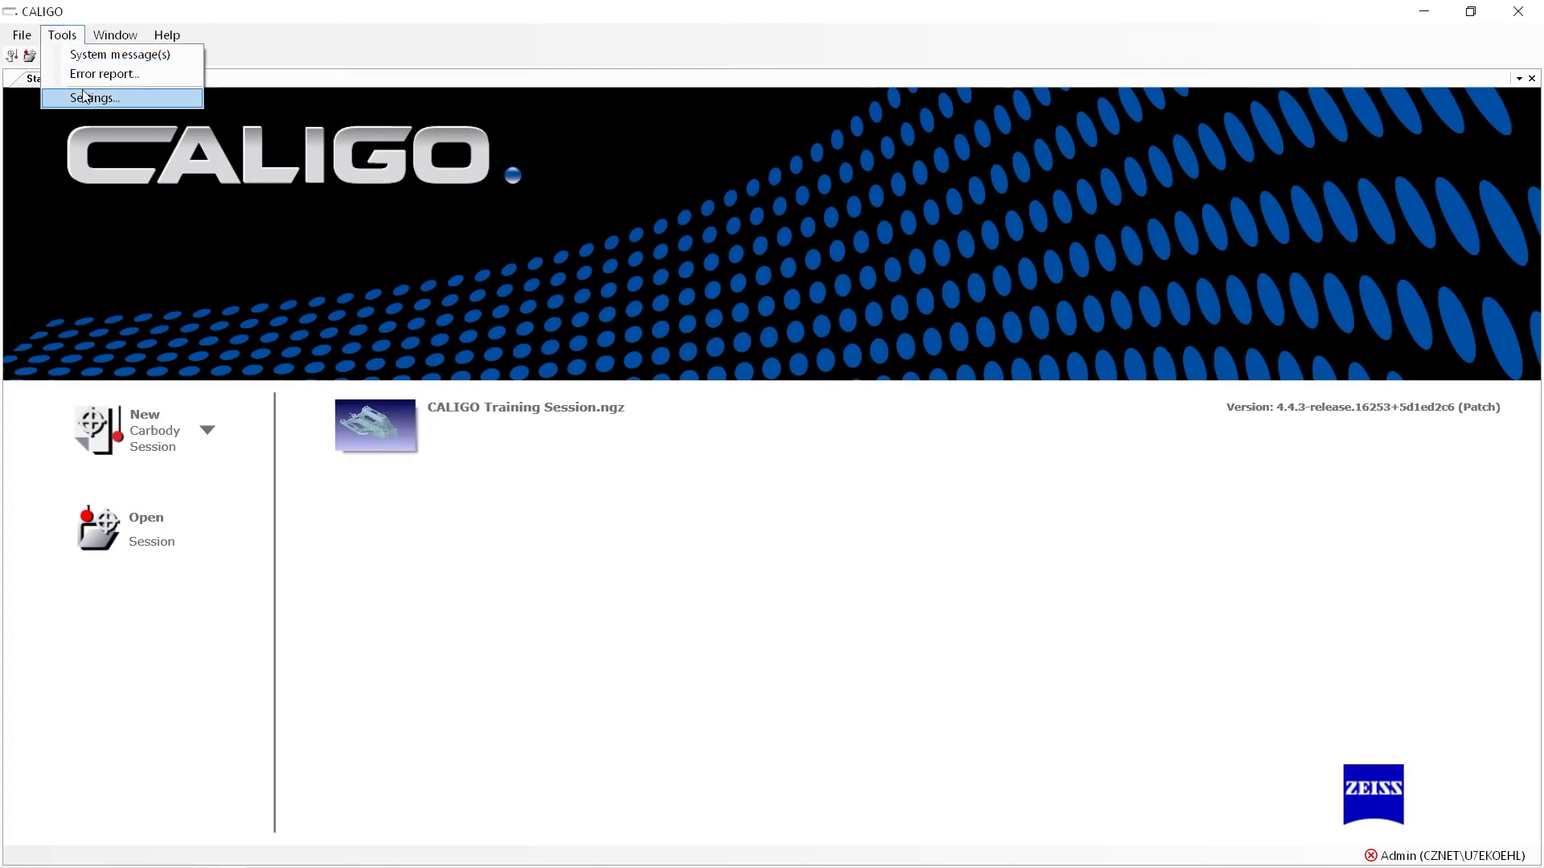
left_click(84, 97)
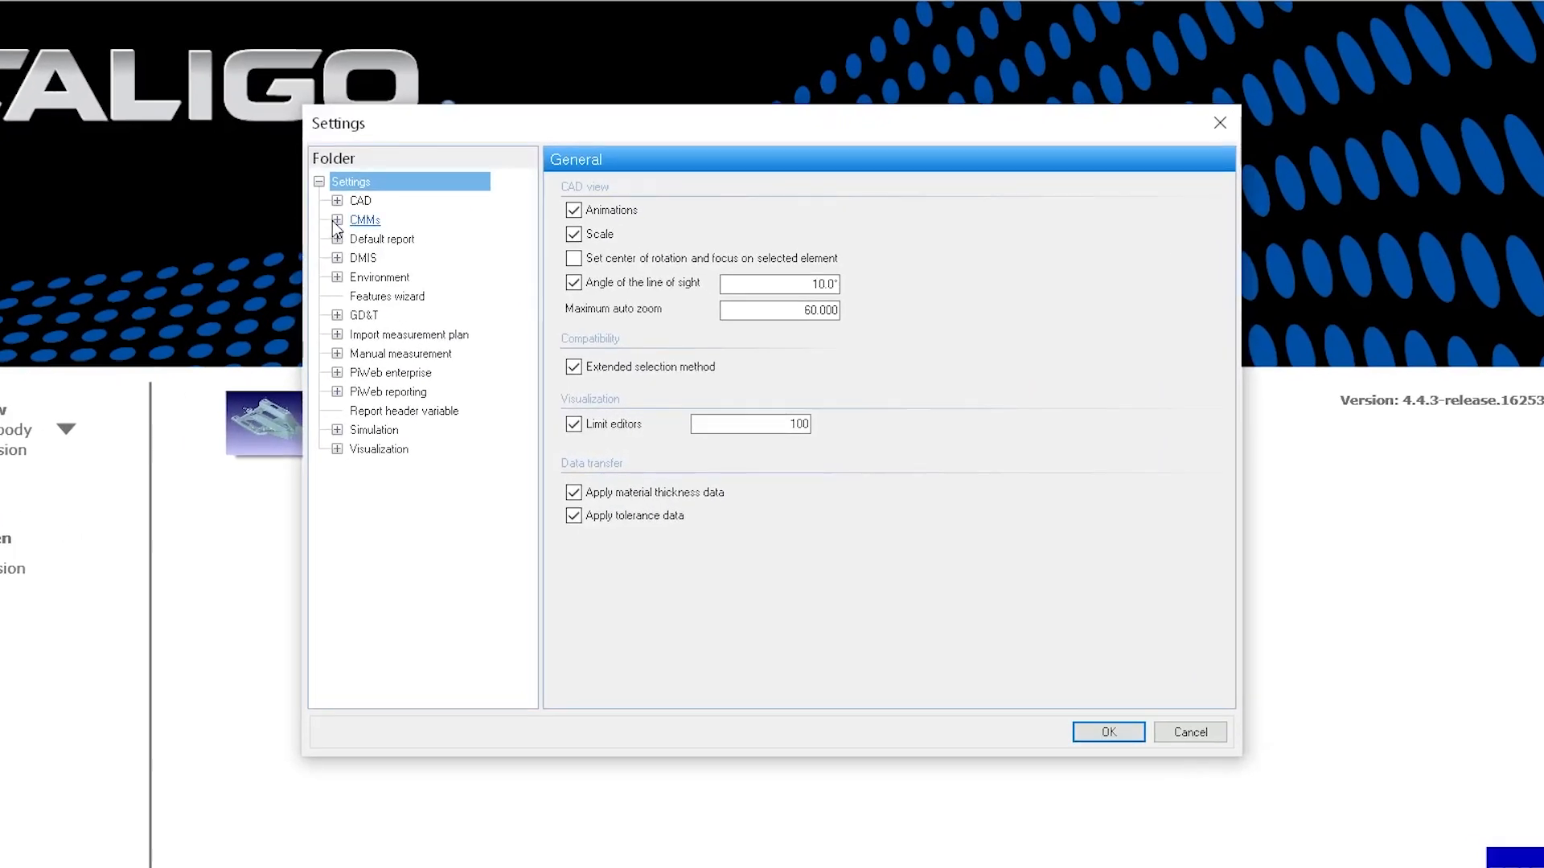
left_click(336, 220)
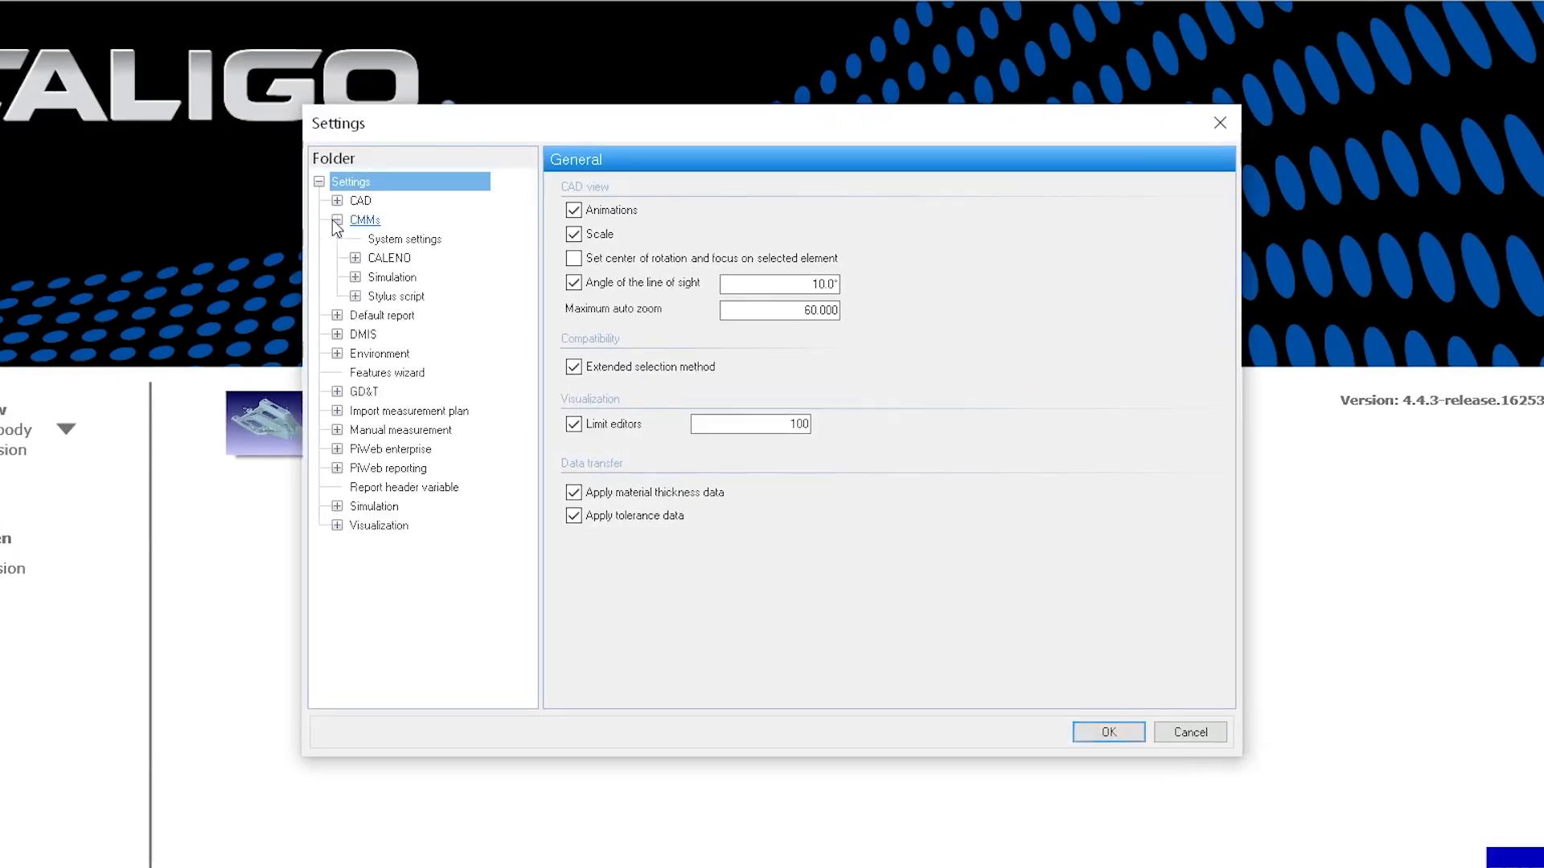
left_click(389, 258)
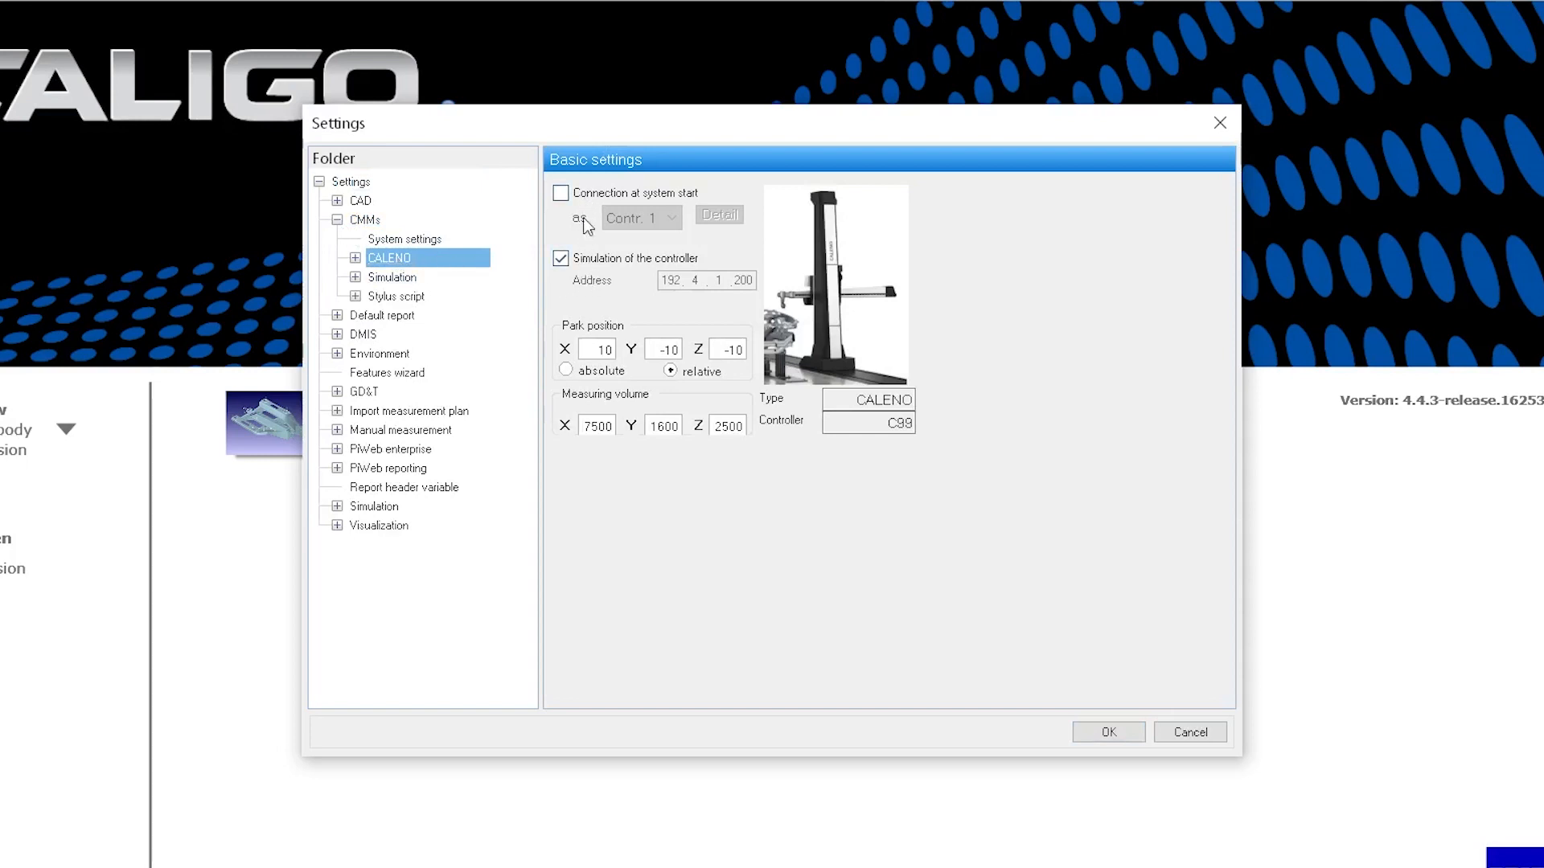
left_click(562, 194)
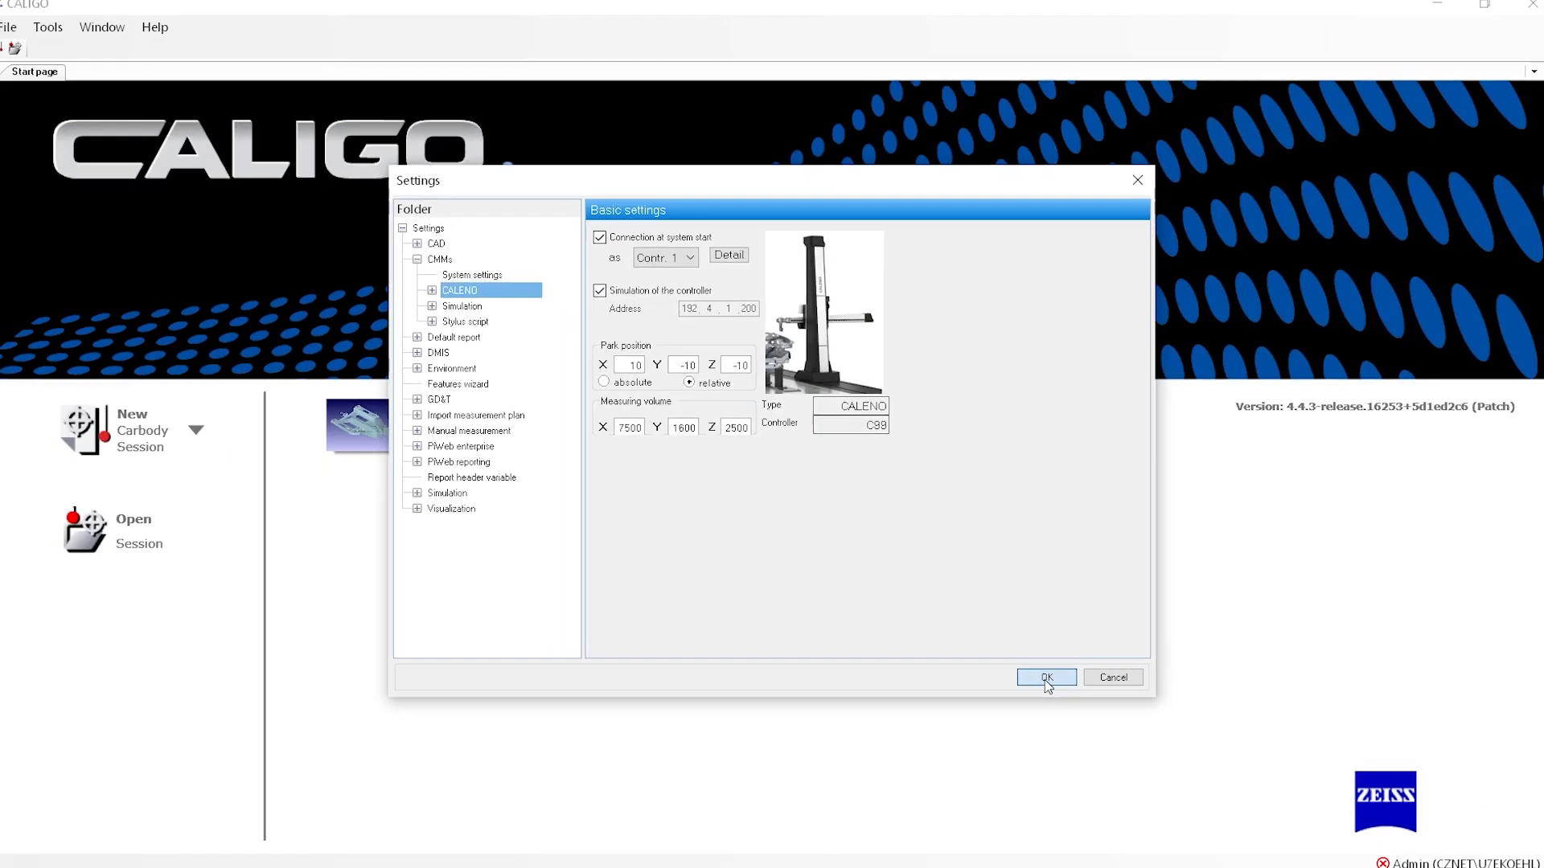
left_click(1108, 733)
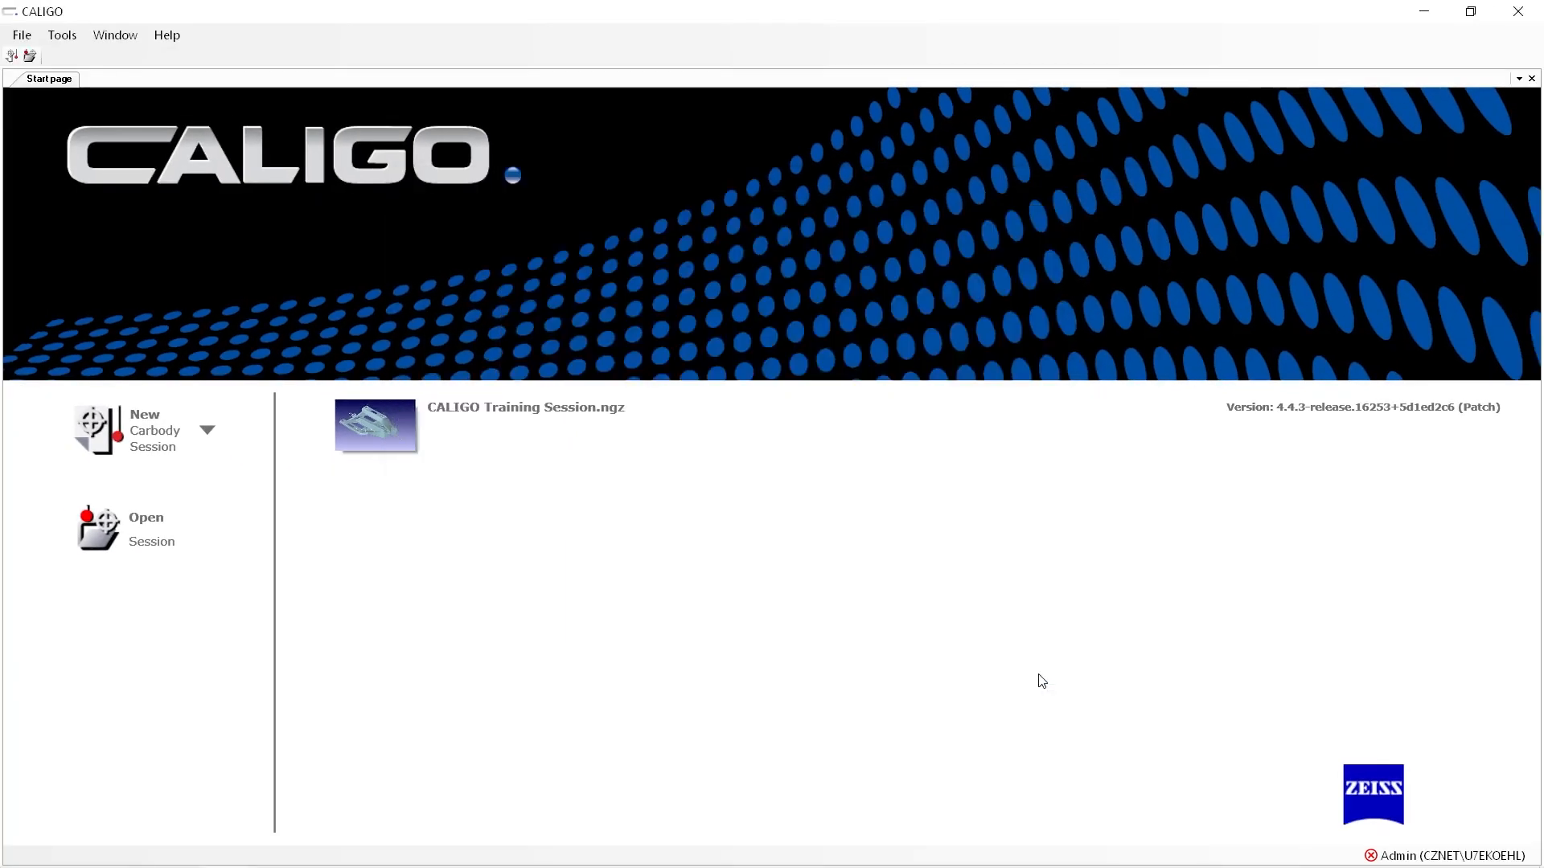
- Exit CALIGO and start it again so the changed connection setting is loaded
left_click(22, 34)
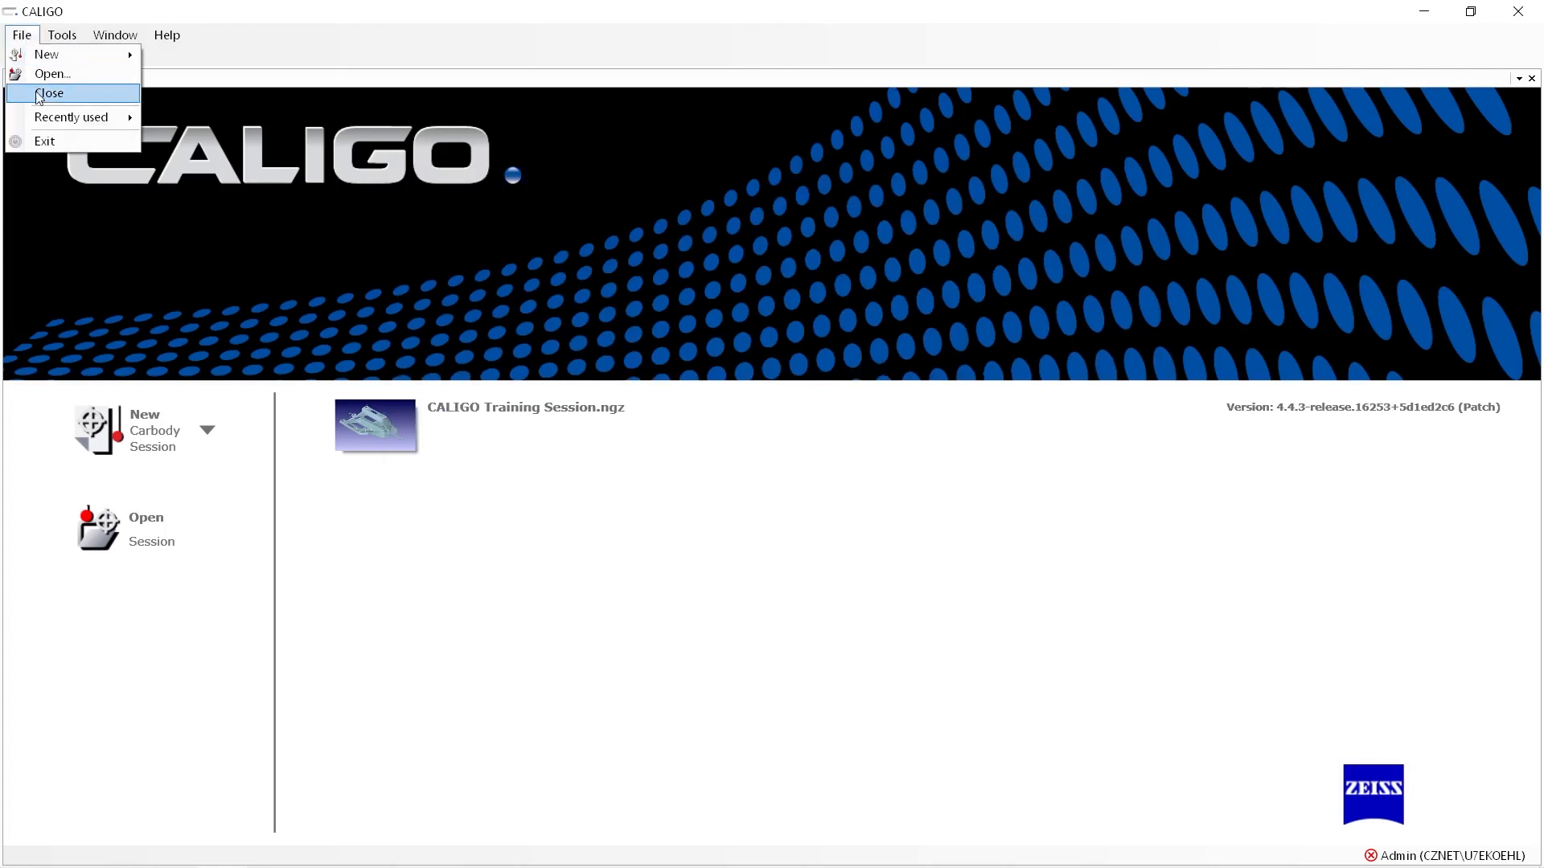
left_click(49, 142)
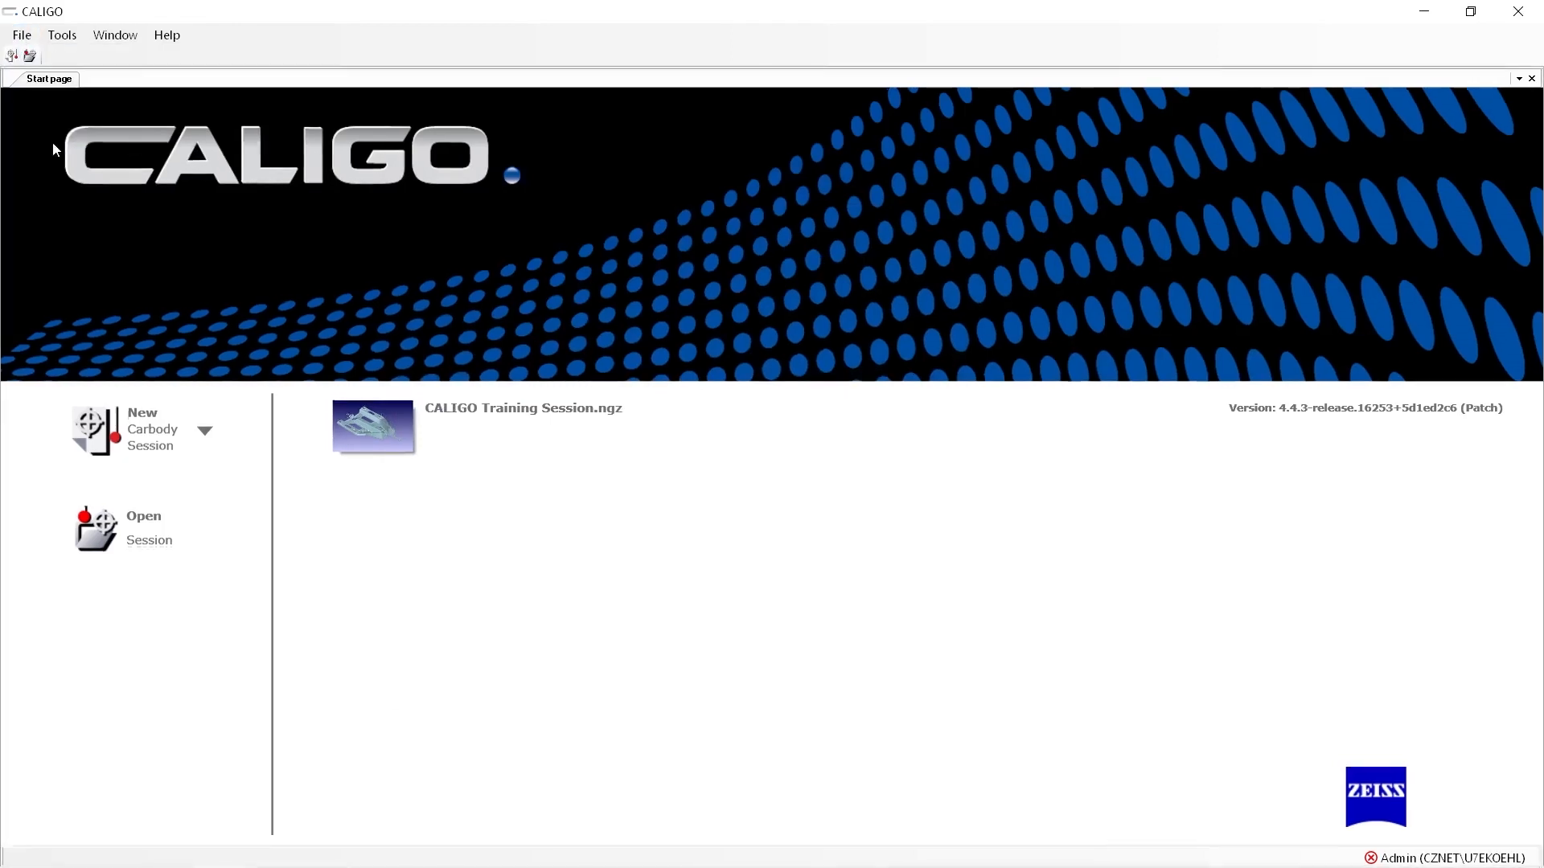
double_click(620, 410)
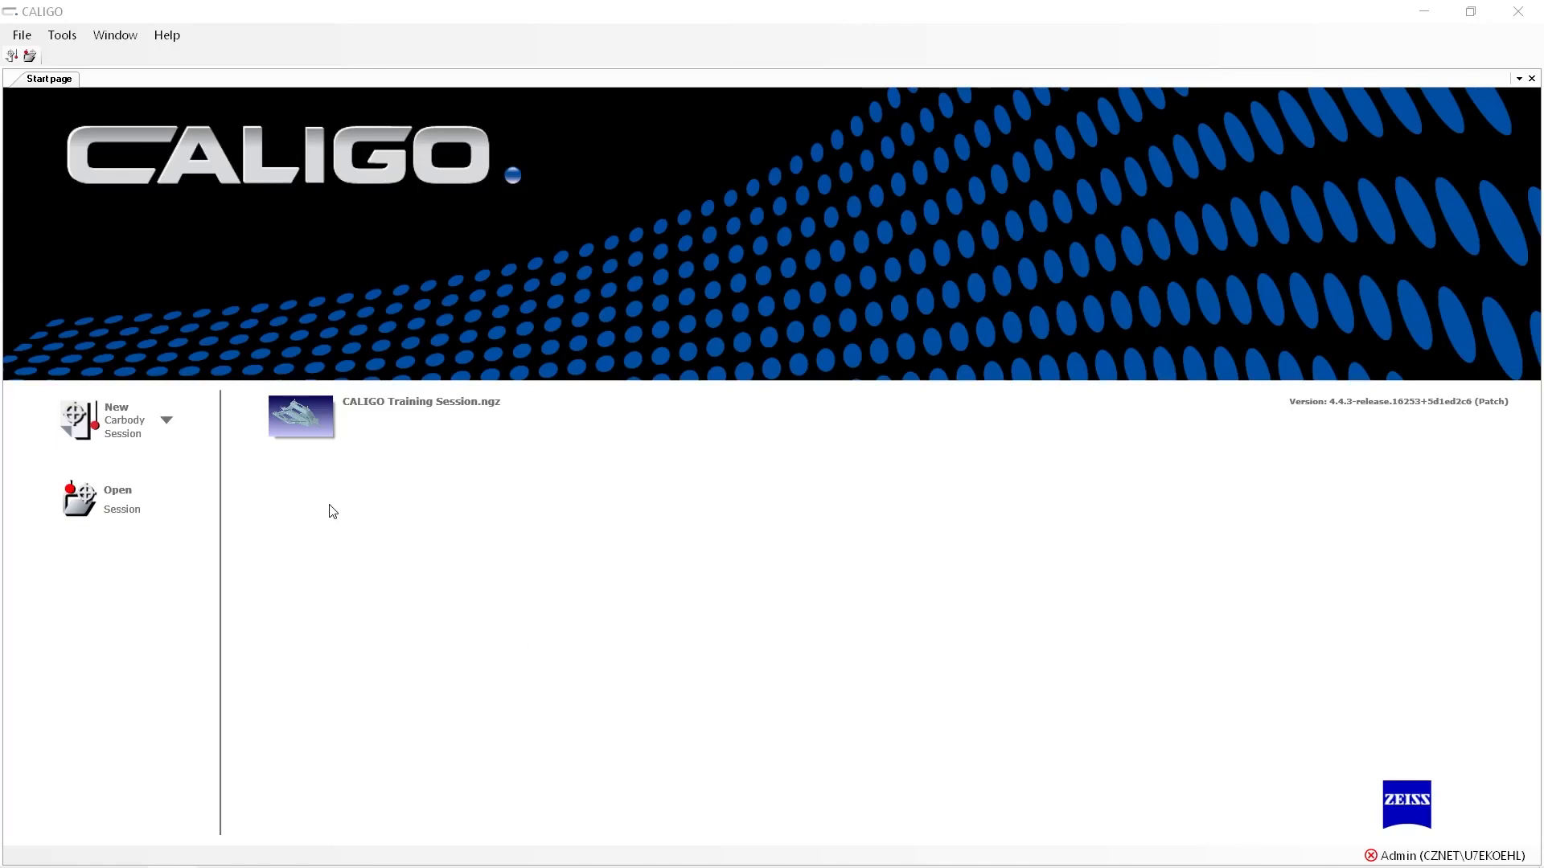
- Open the session CALIGO Training Session.ngz from the Training Data folder
left_click(138, 512)
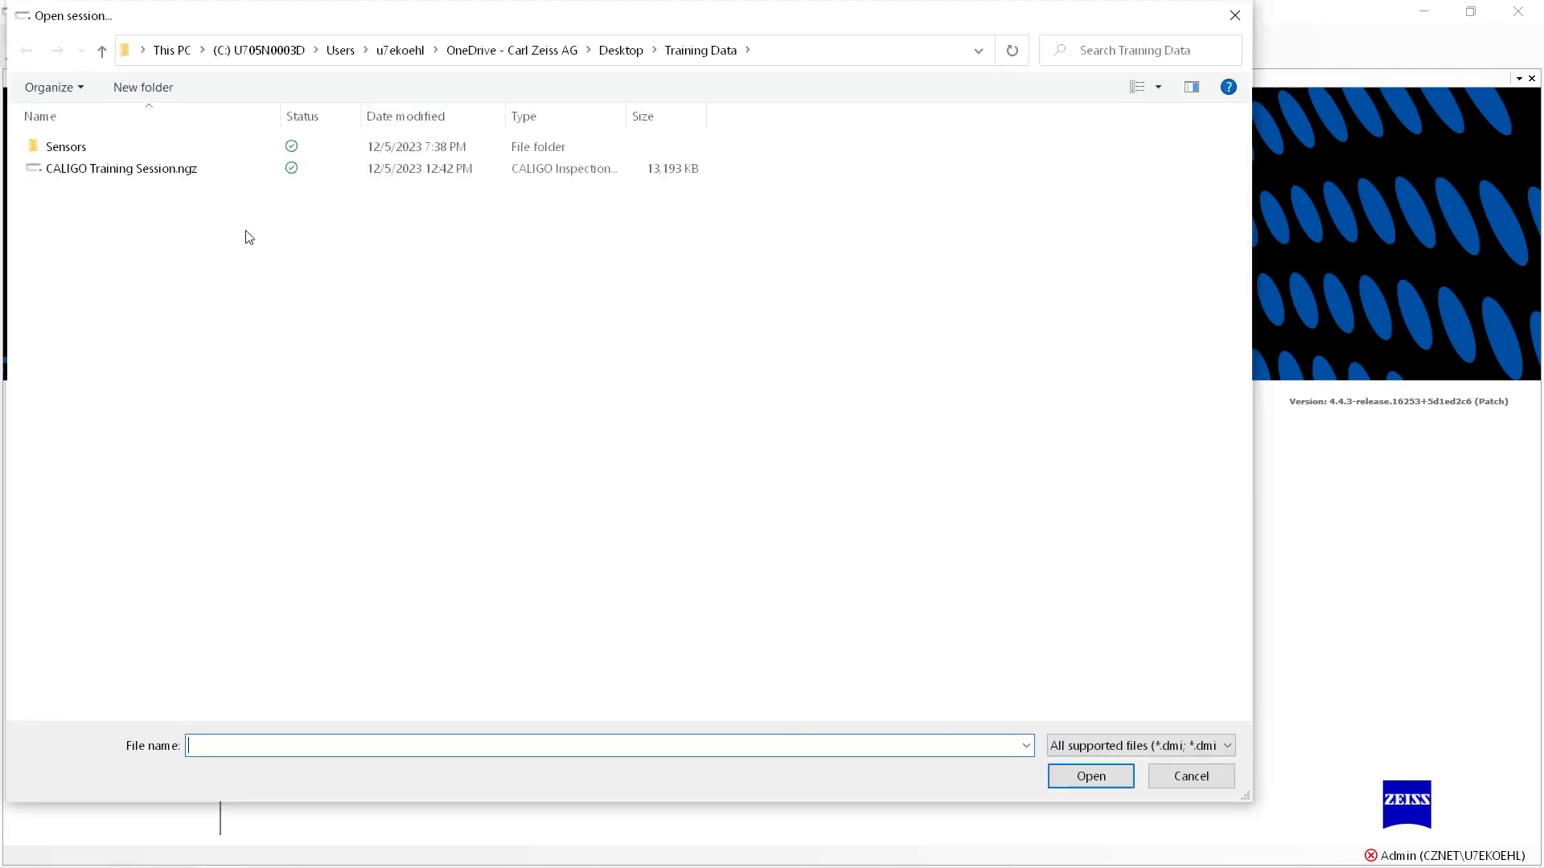
left_click(211, 172)
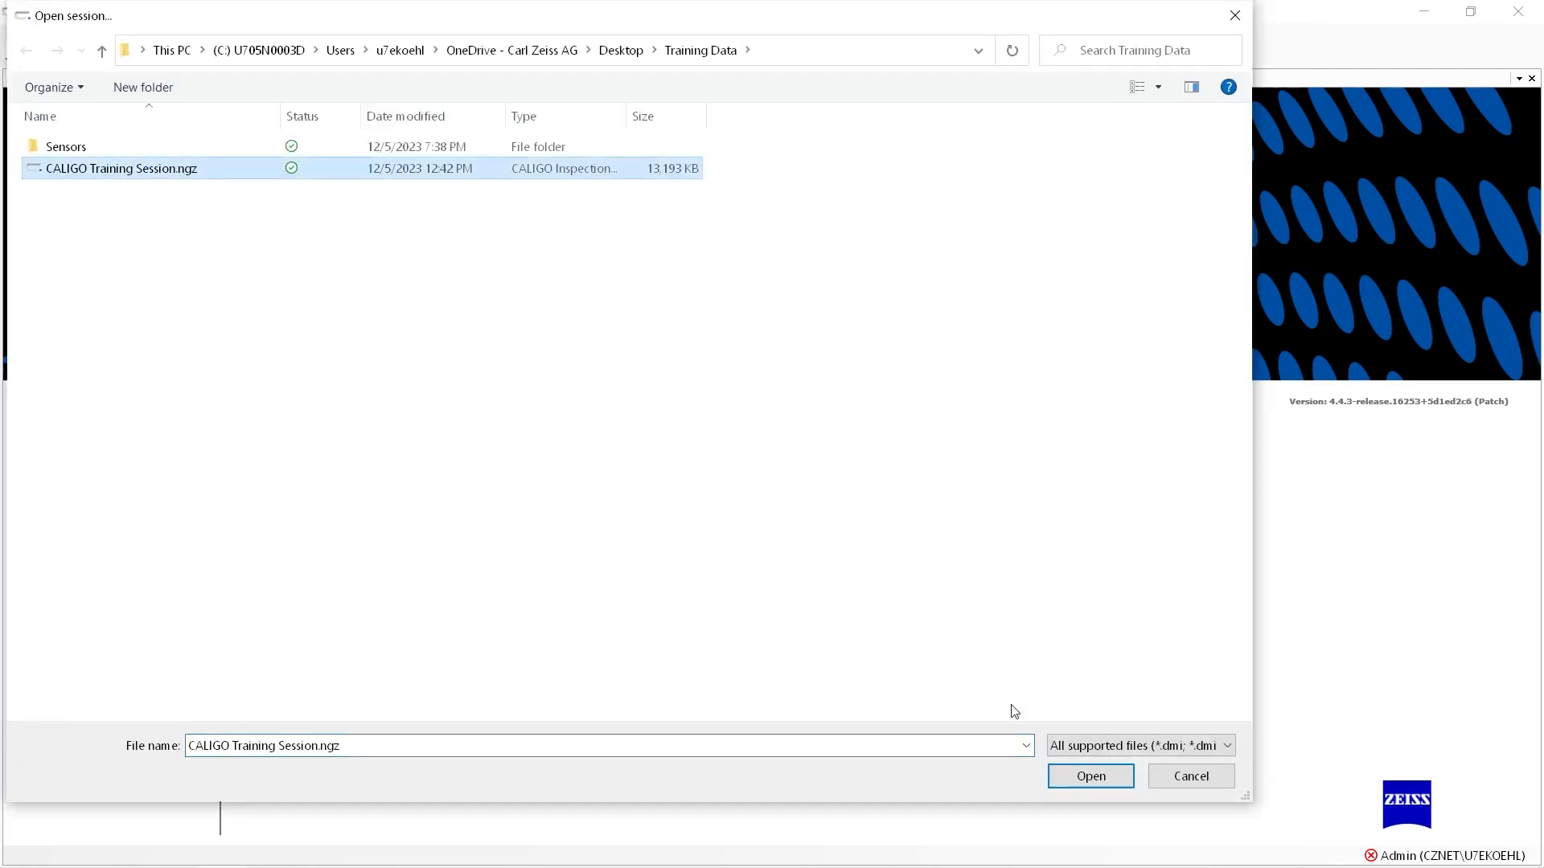
left_click(1099, 779)
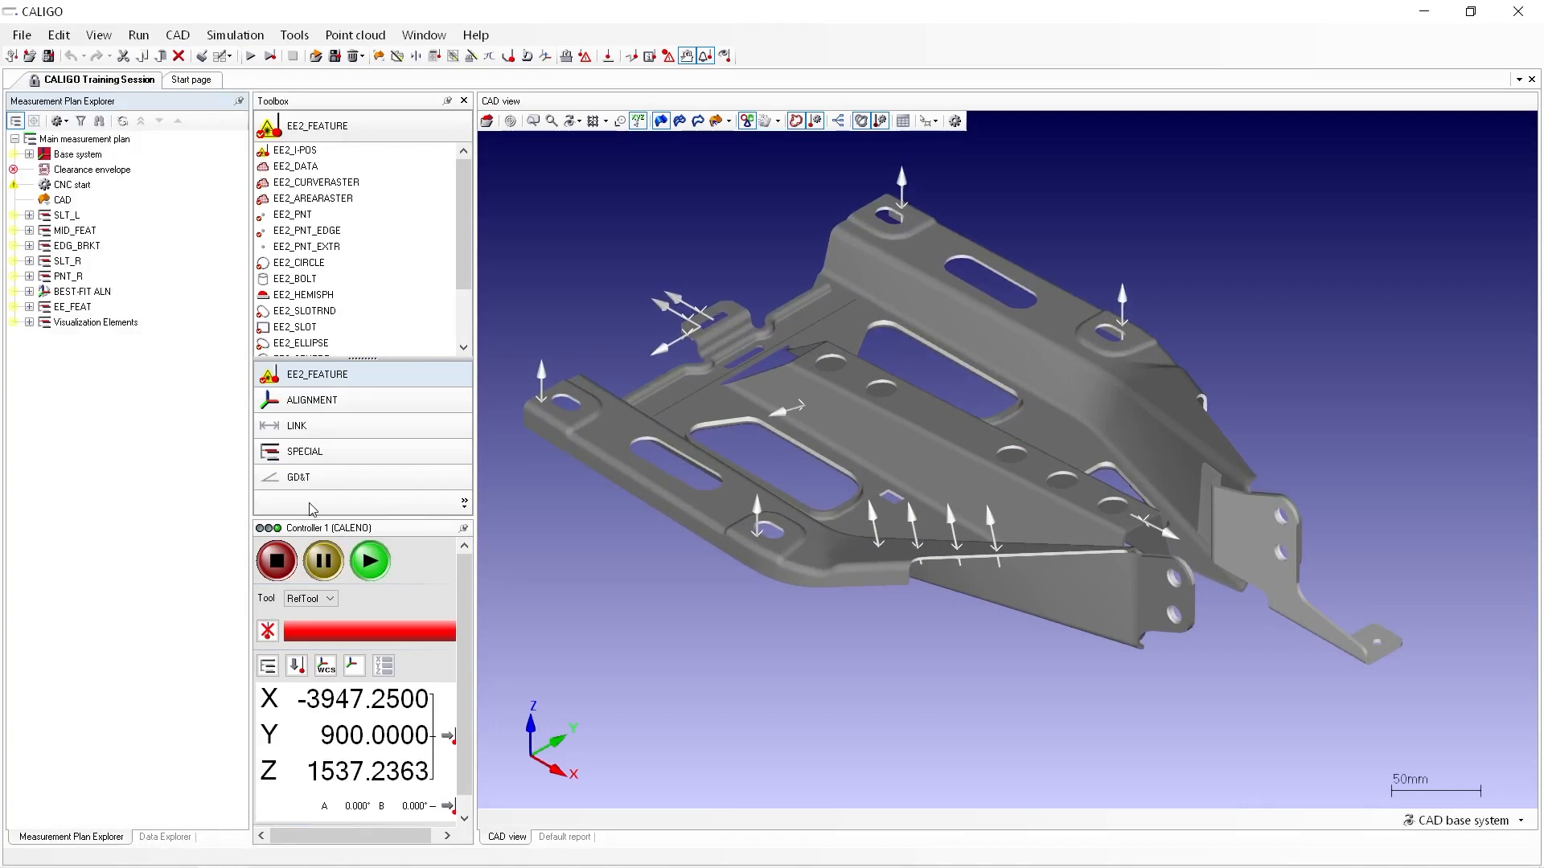
- Turn on the display of the CMM model in the CAD view
left_click(234, 35)
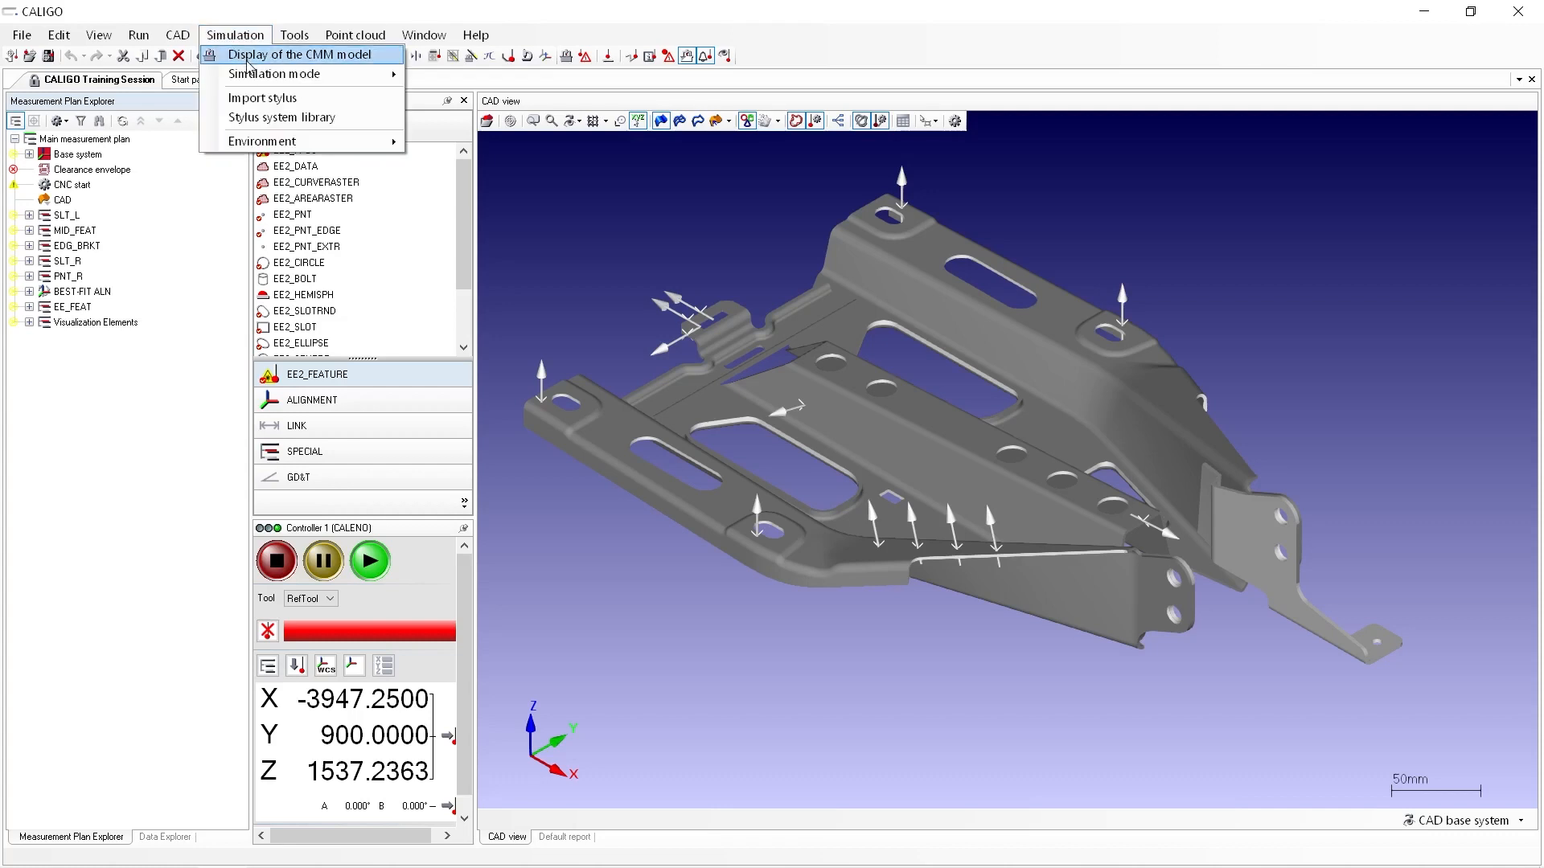
left_click(299, 54)
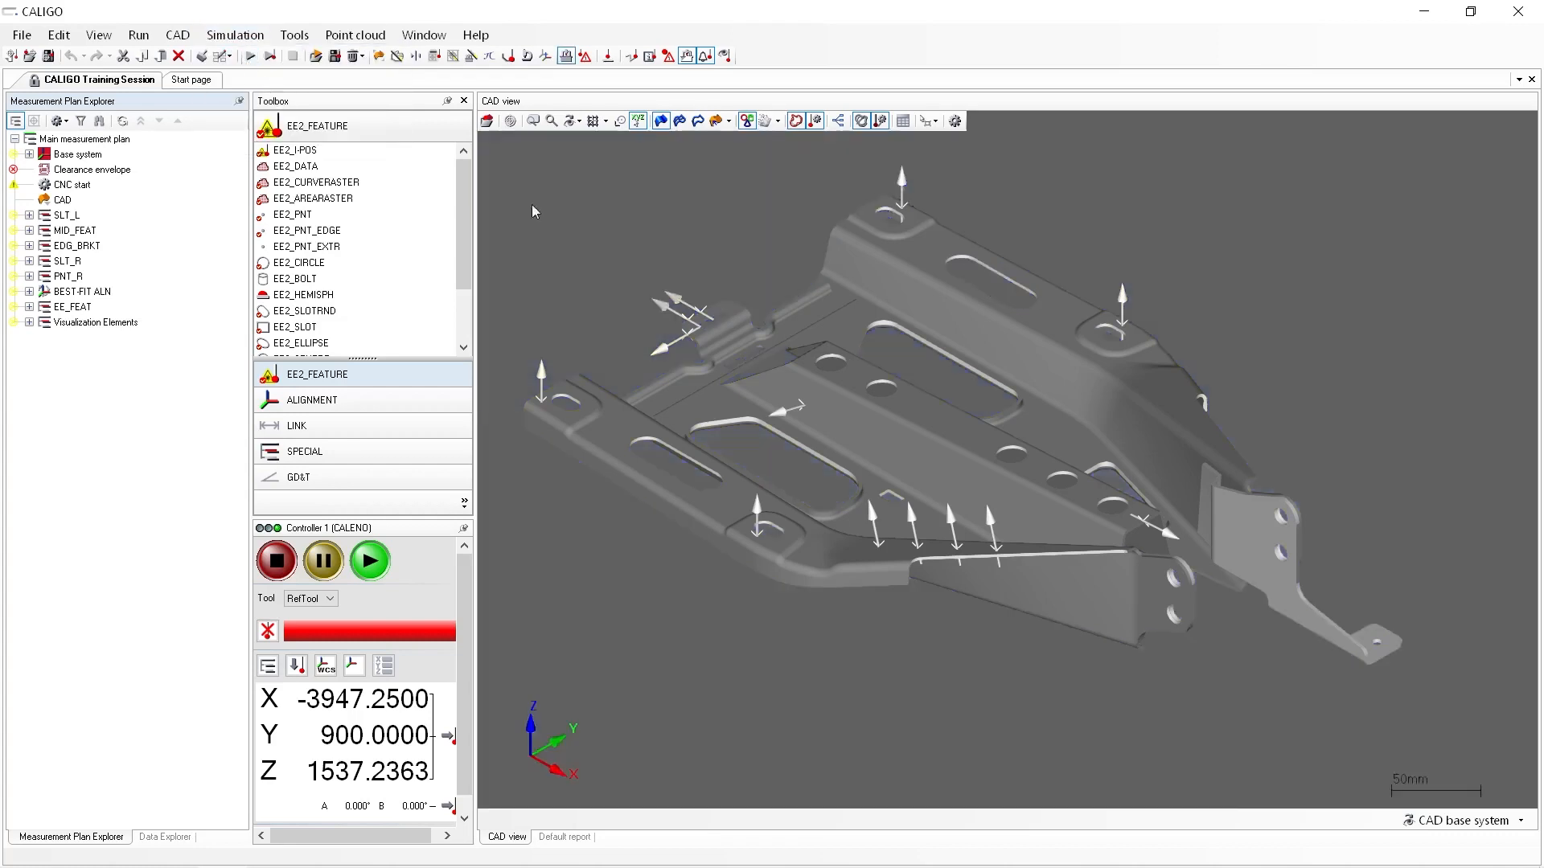
left_click(567, 58)
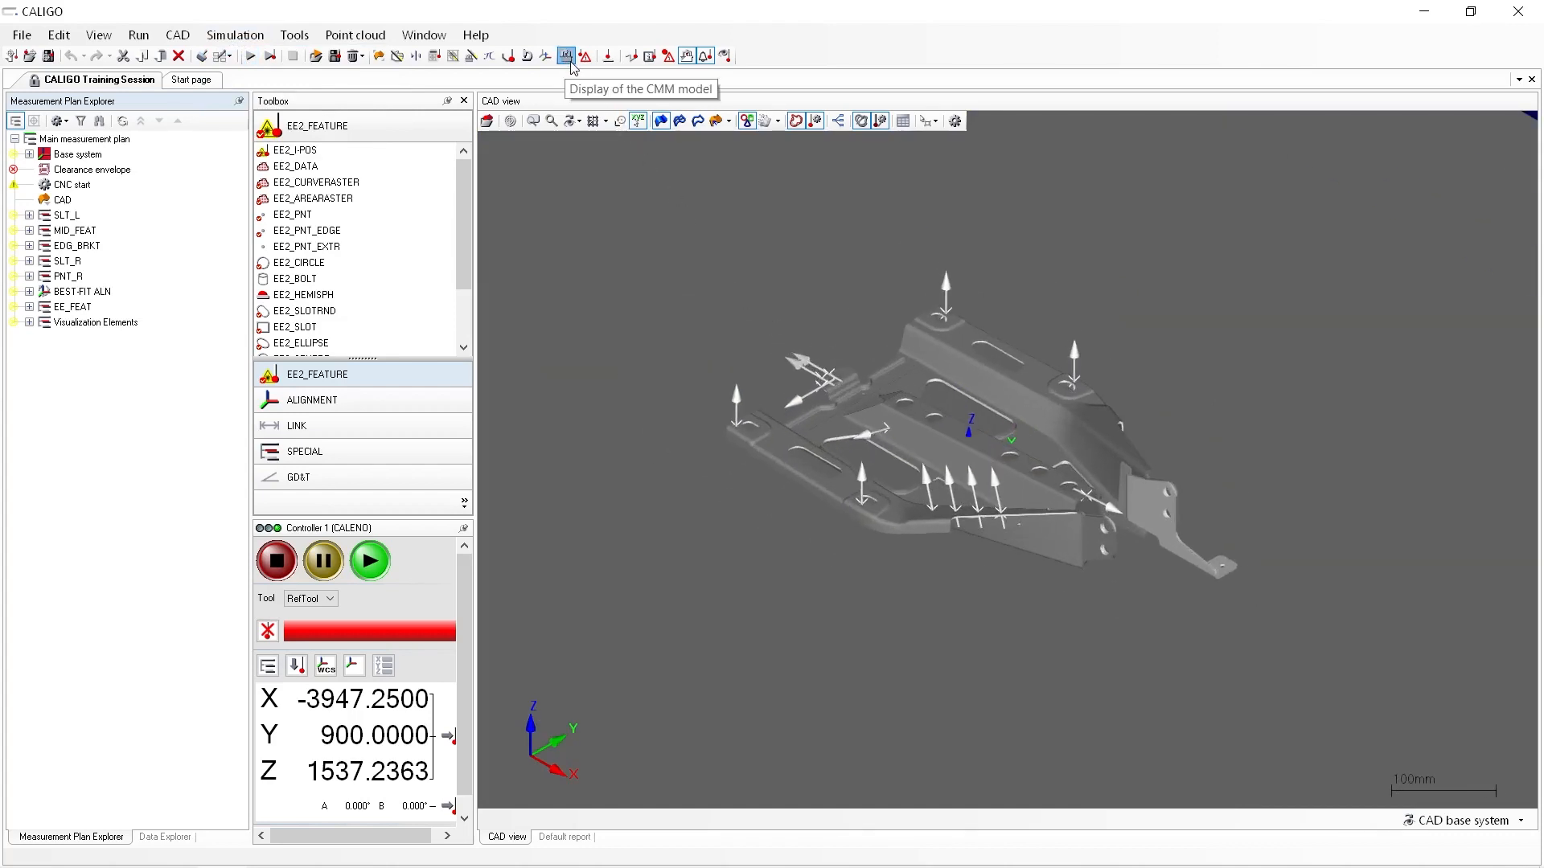
left_click(571, 62)
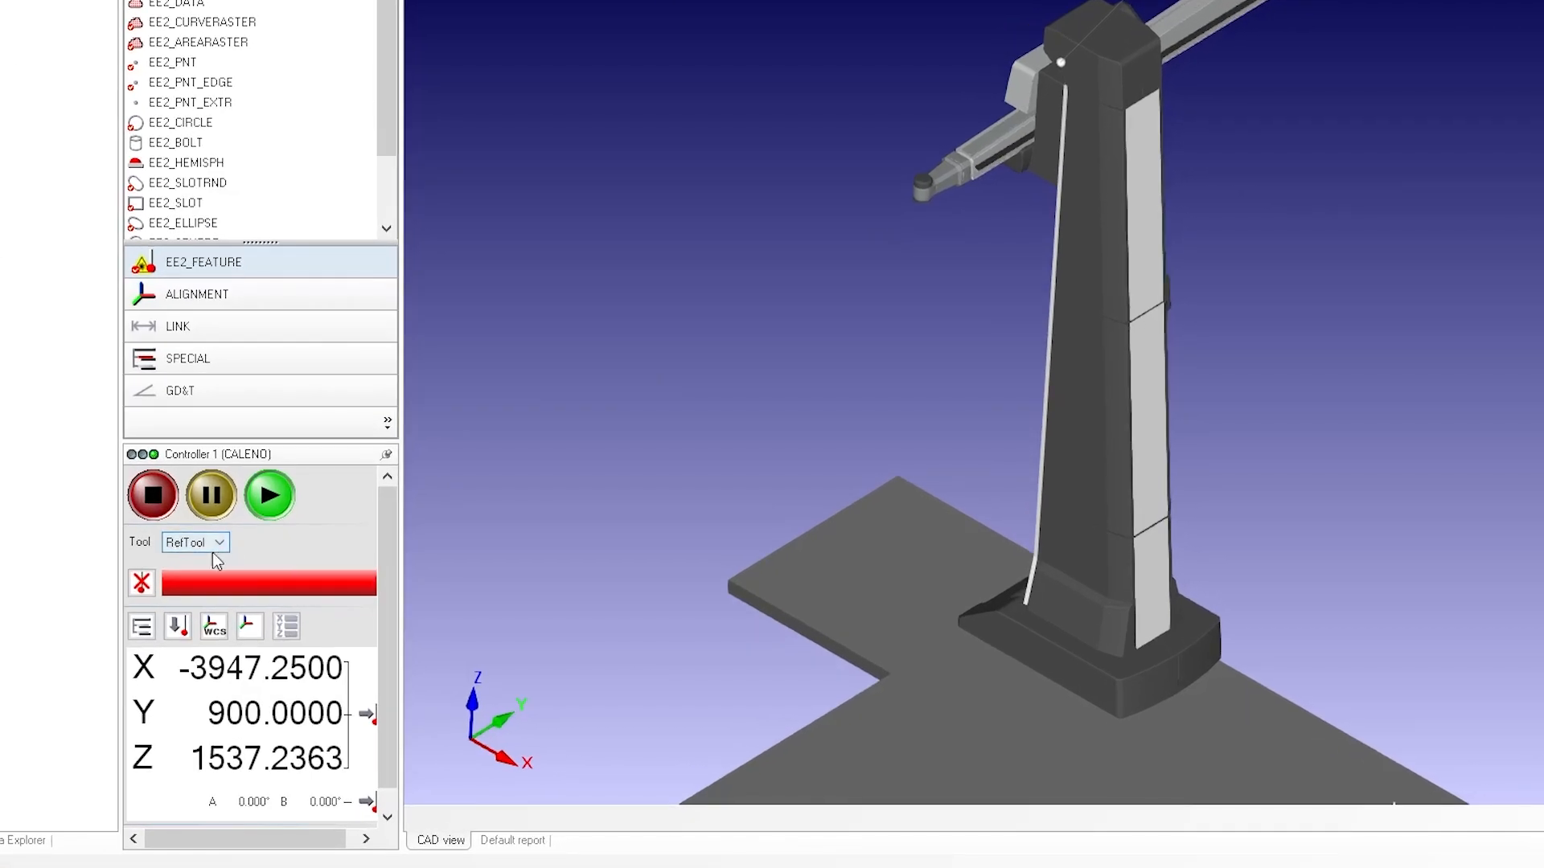
- Import the missing RefTool stylus data using the definition DSC\RefStylusSystem
left_click(141, 584)
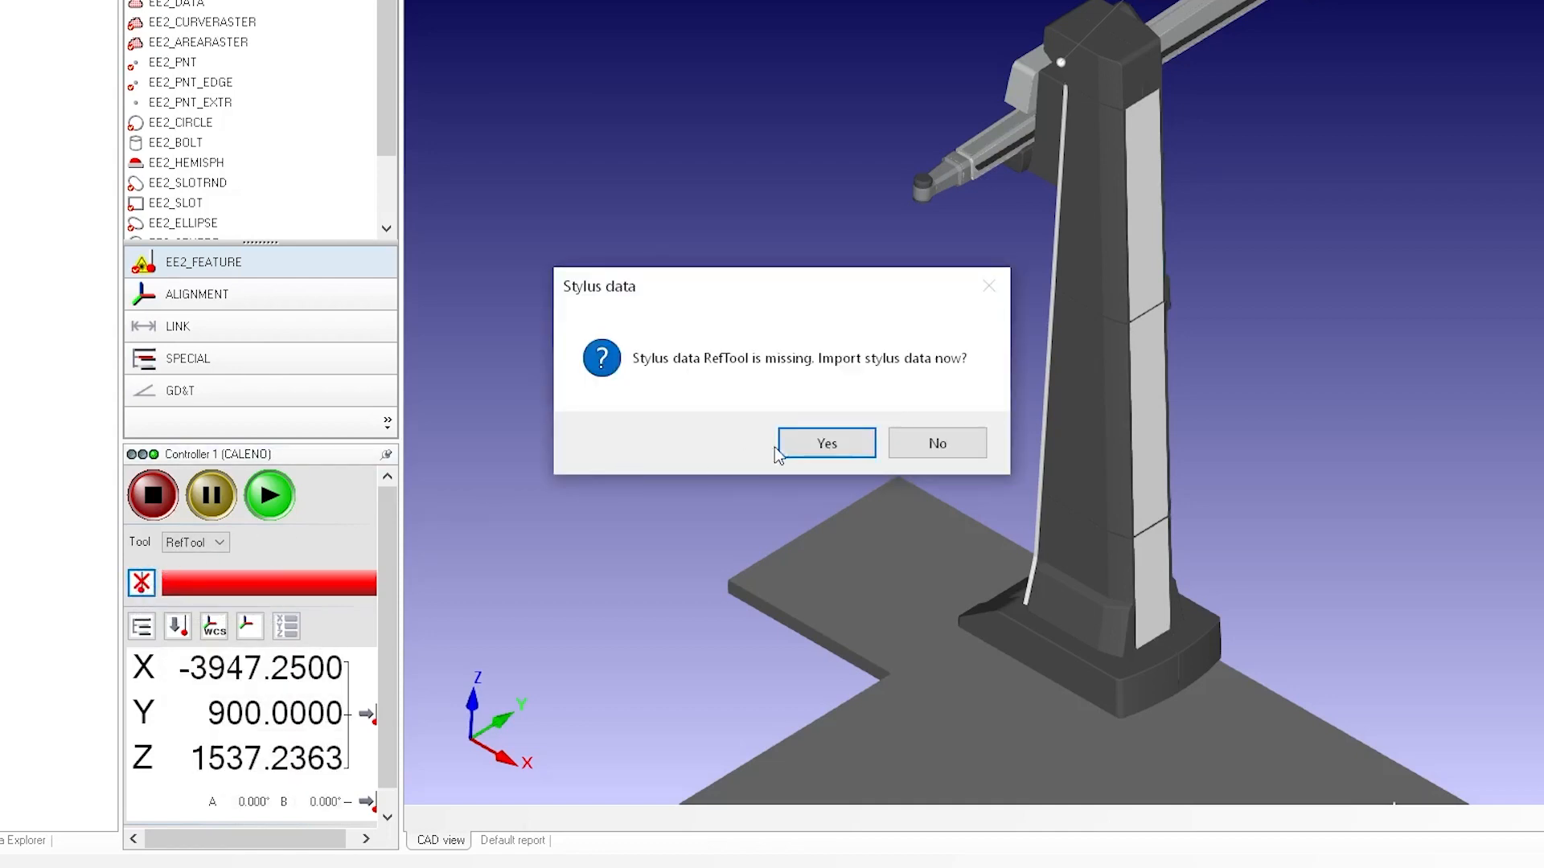
left_click(837, 448)
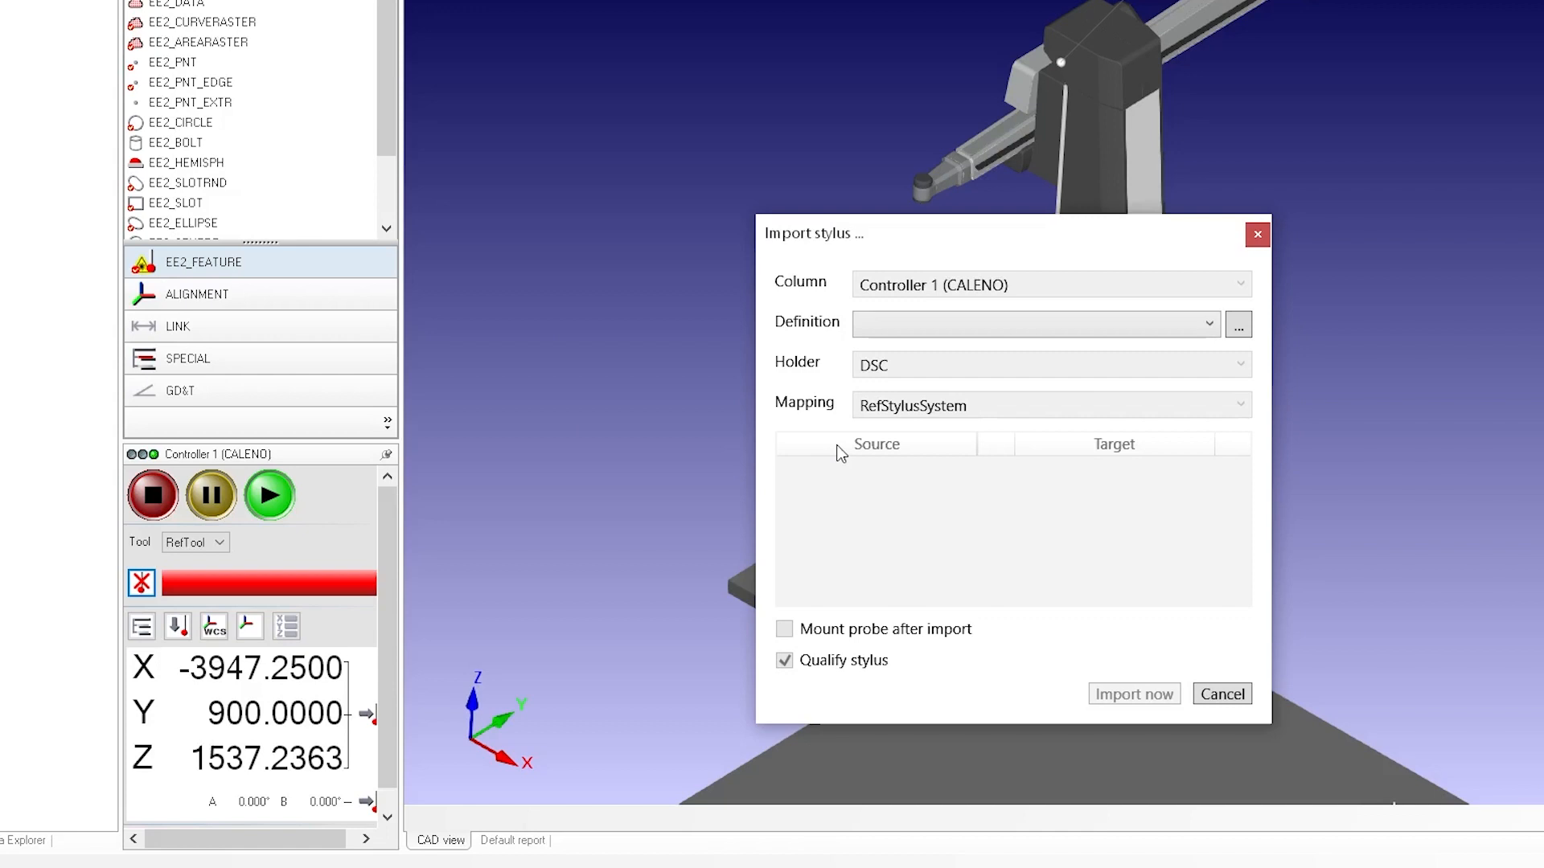
left_click(1084, 337)
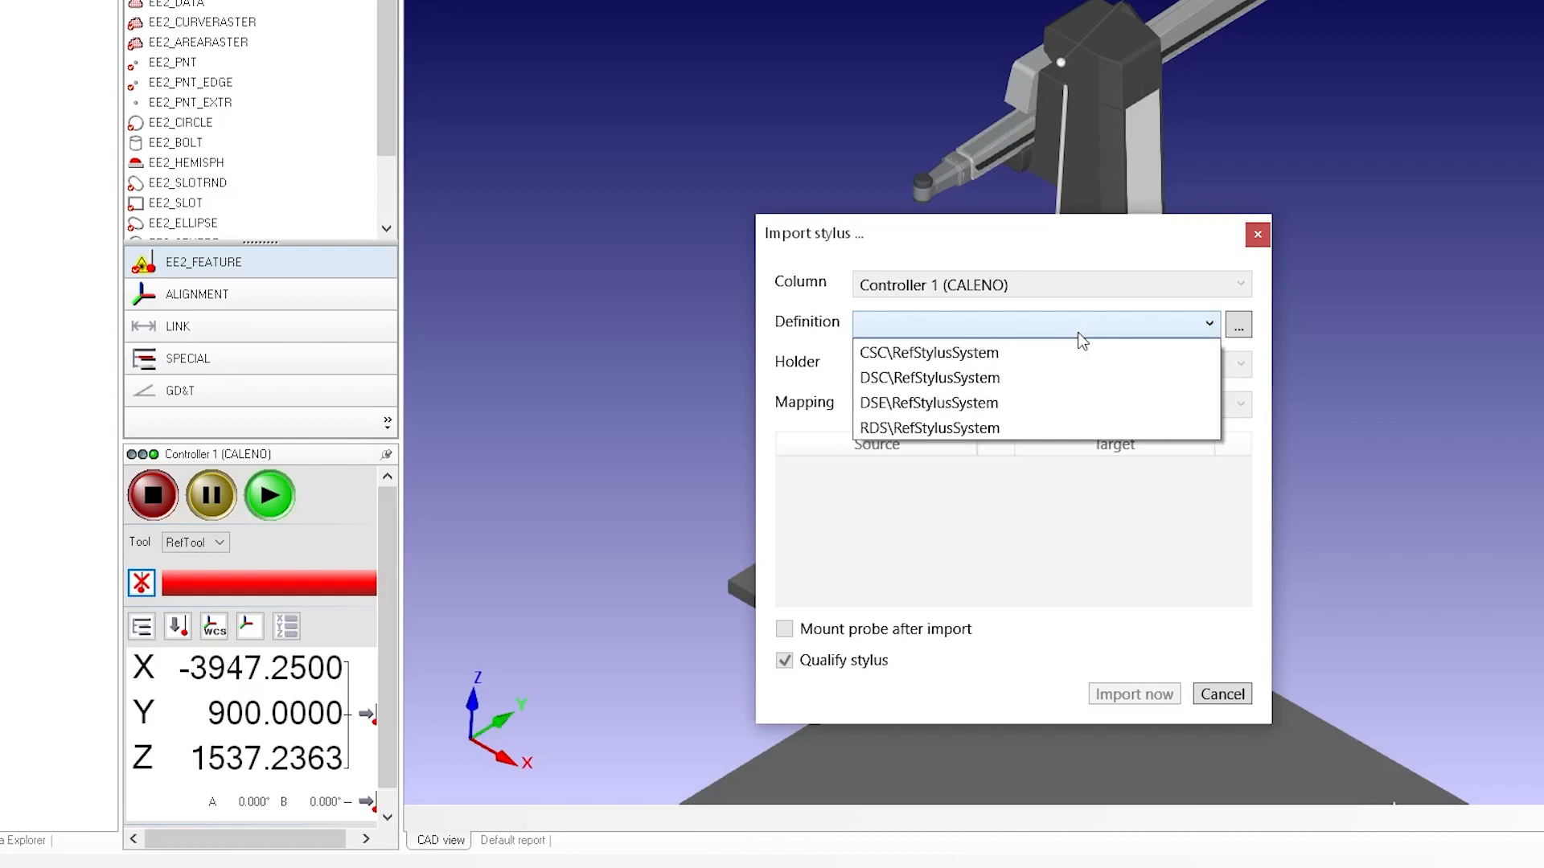
left_click(997, 378)
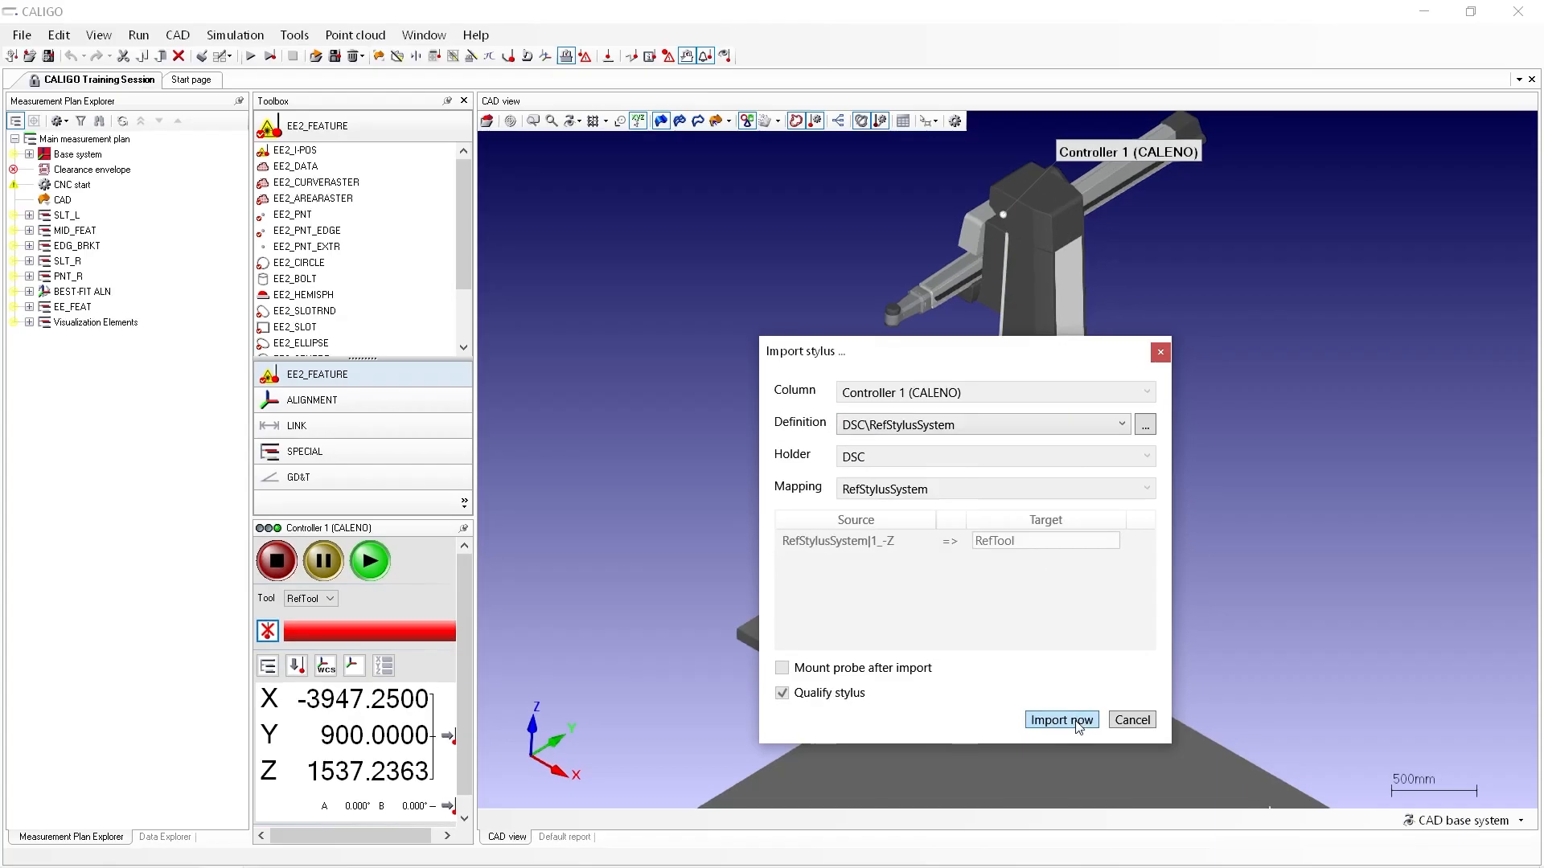
left_click(1134, 694)
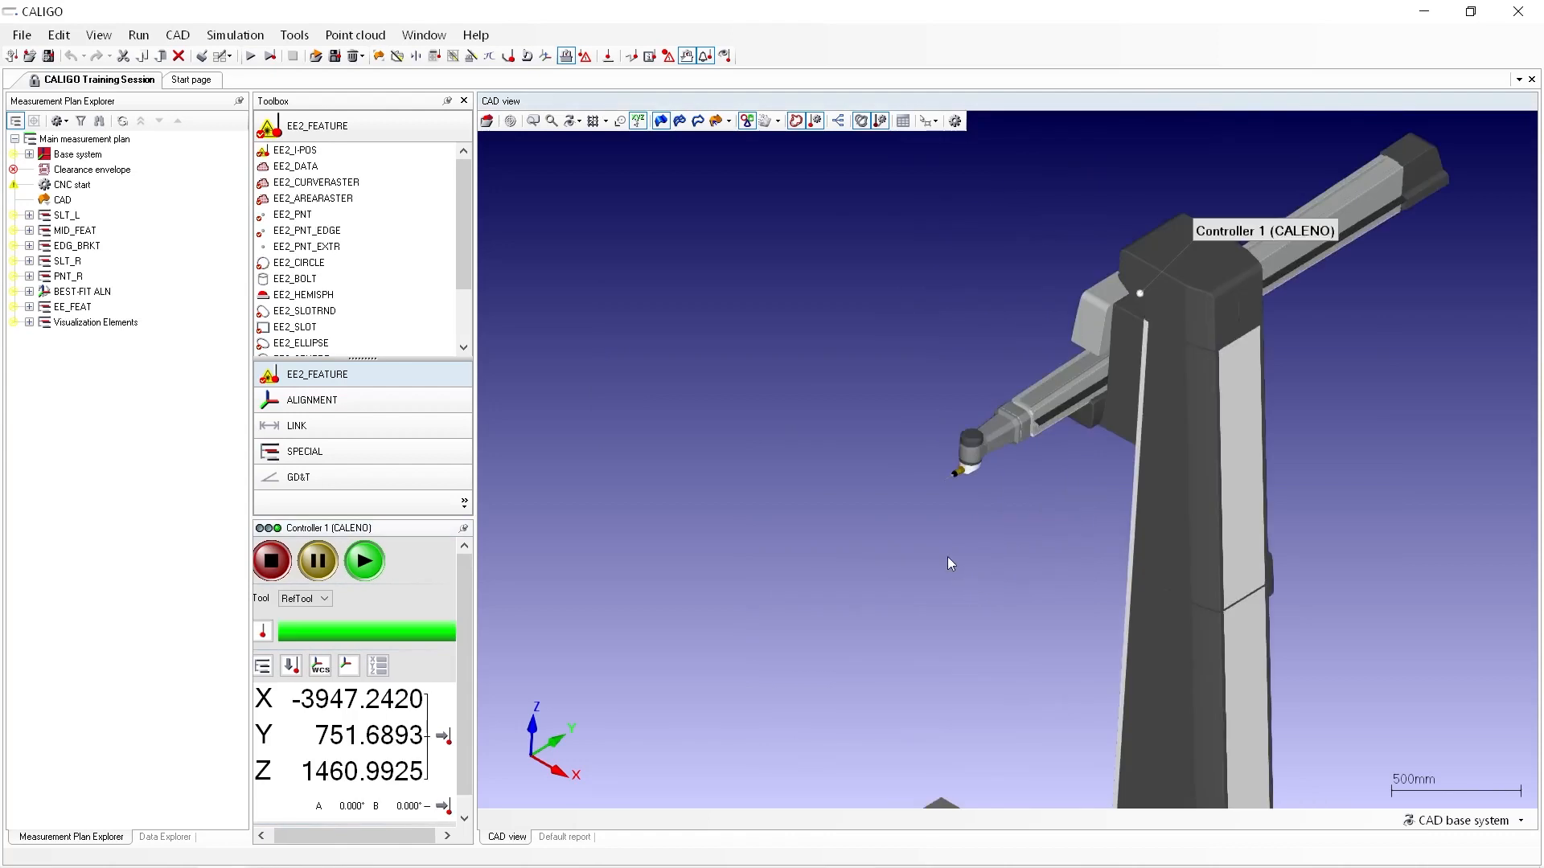
- Move the simulated probe freely to about X -3330, Y 686, Z 1434
scroll(939, 532, "up", 5)
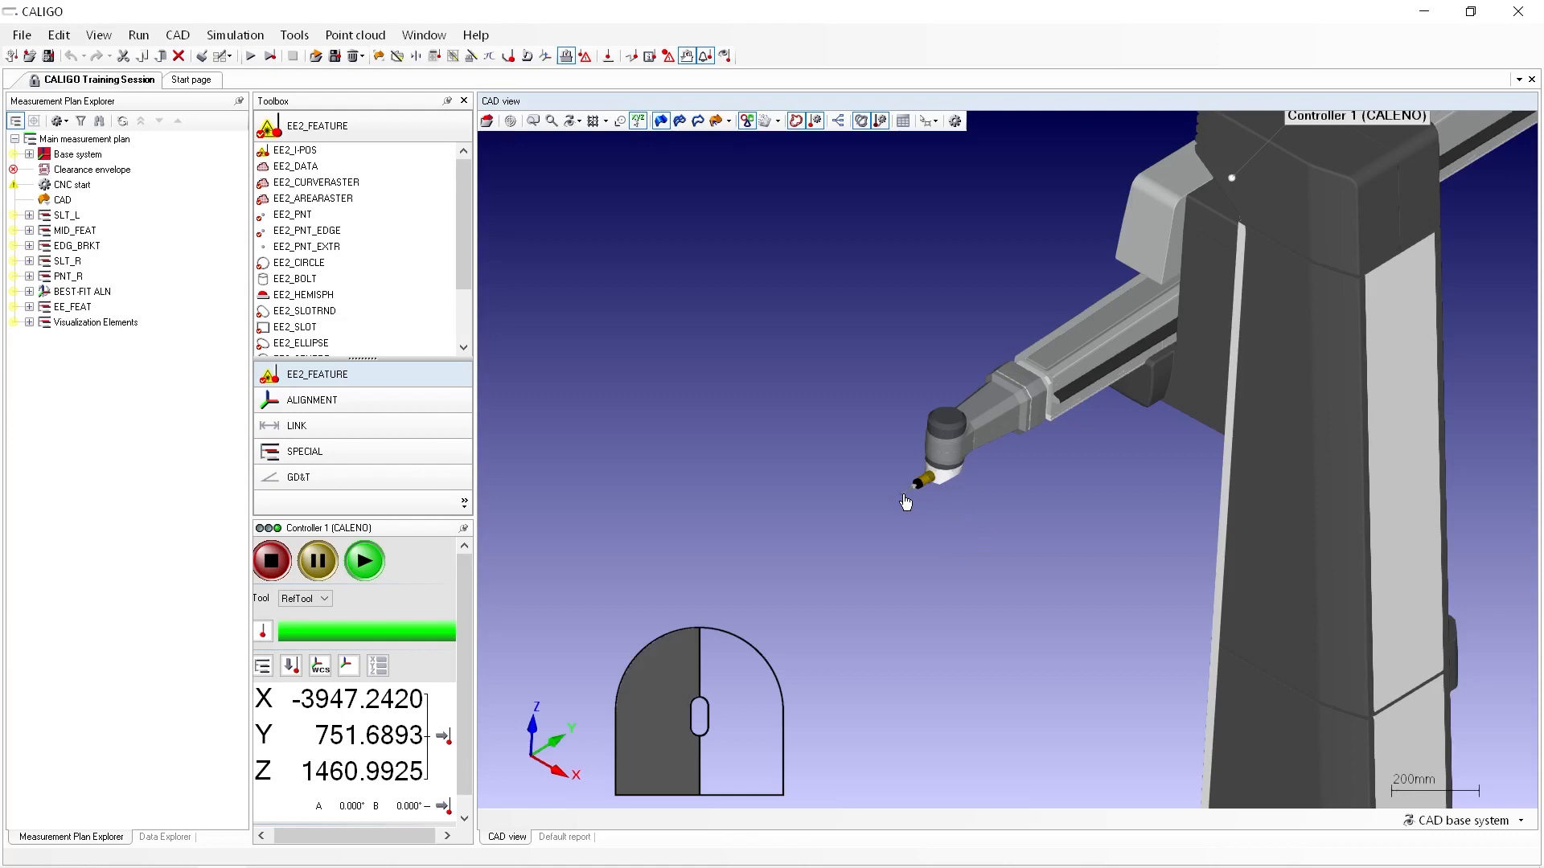
left_click_drag(904, 497, 1137, 529)
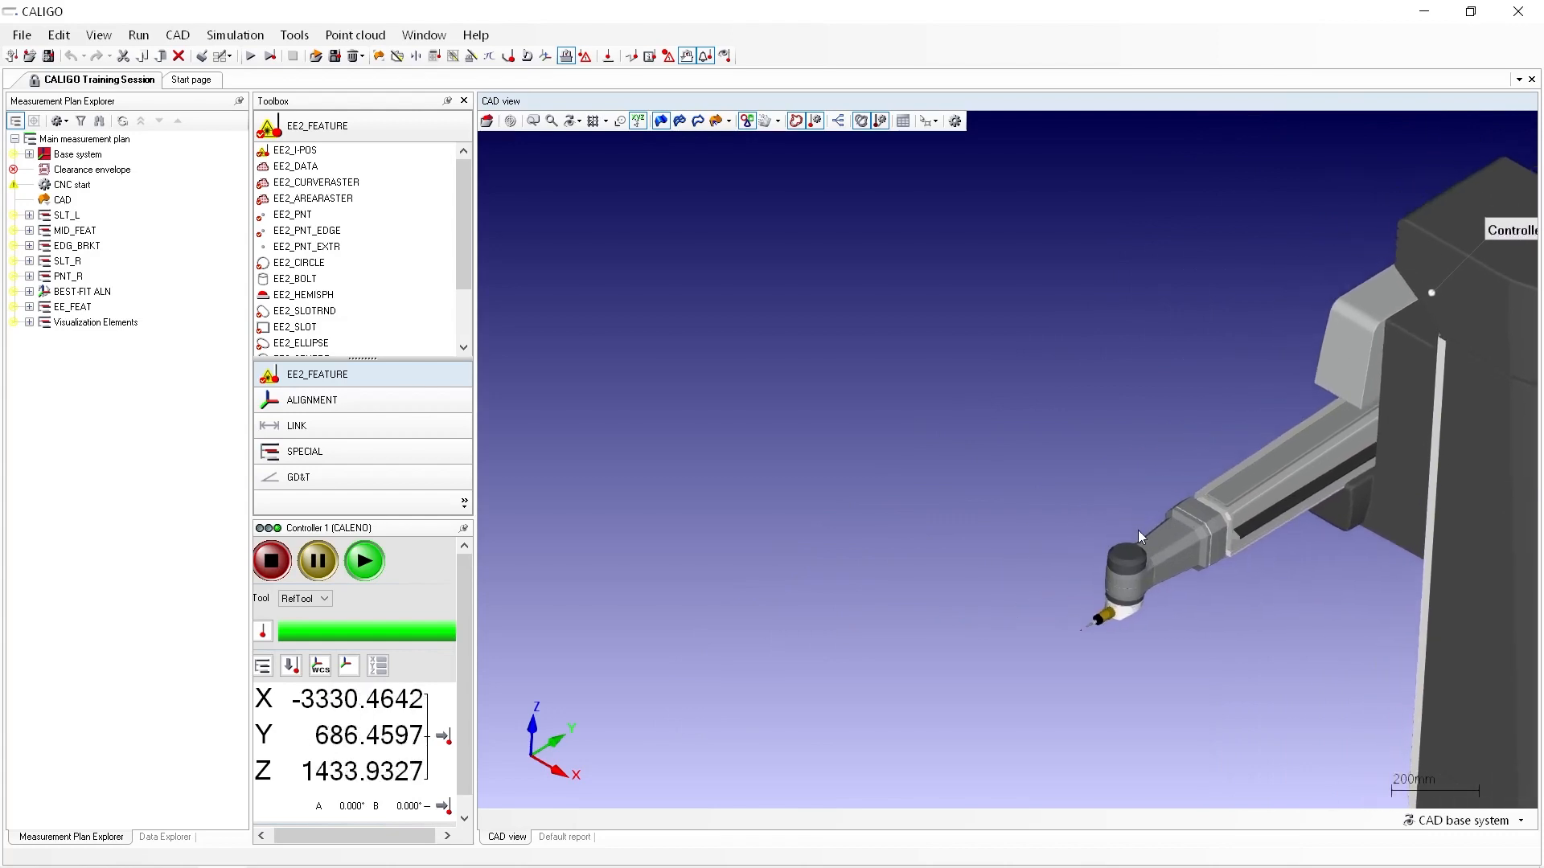
middle_click_drag(1143, 627, 967, 478)
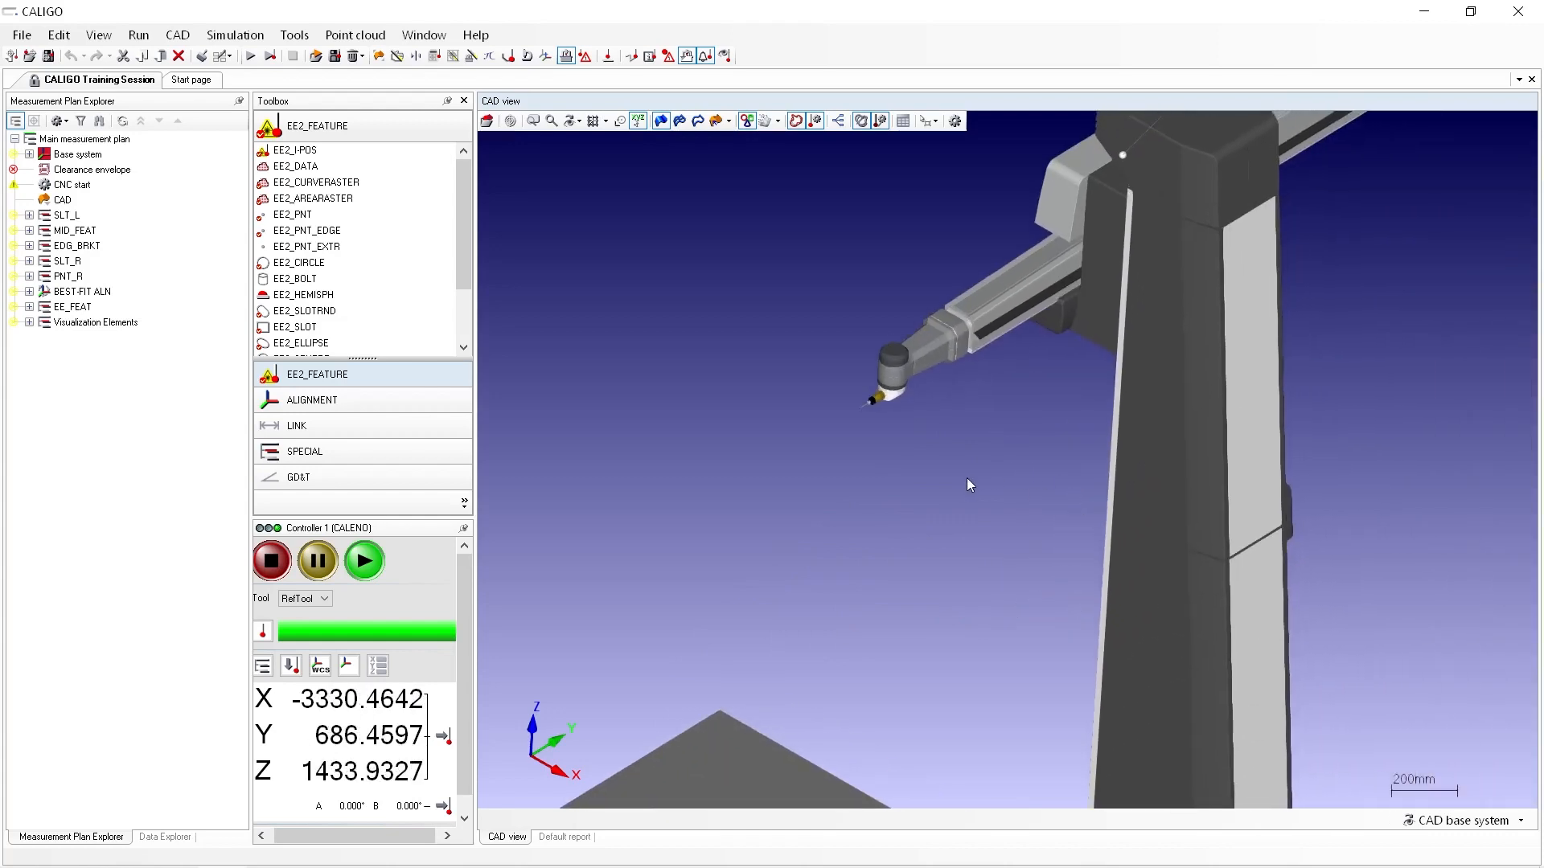
- Move the probe along the X axis only to about -3307 and along the Y axis only to about 752
left_click_drag(859, 403, 863, 406)
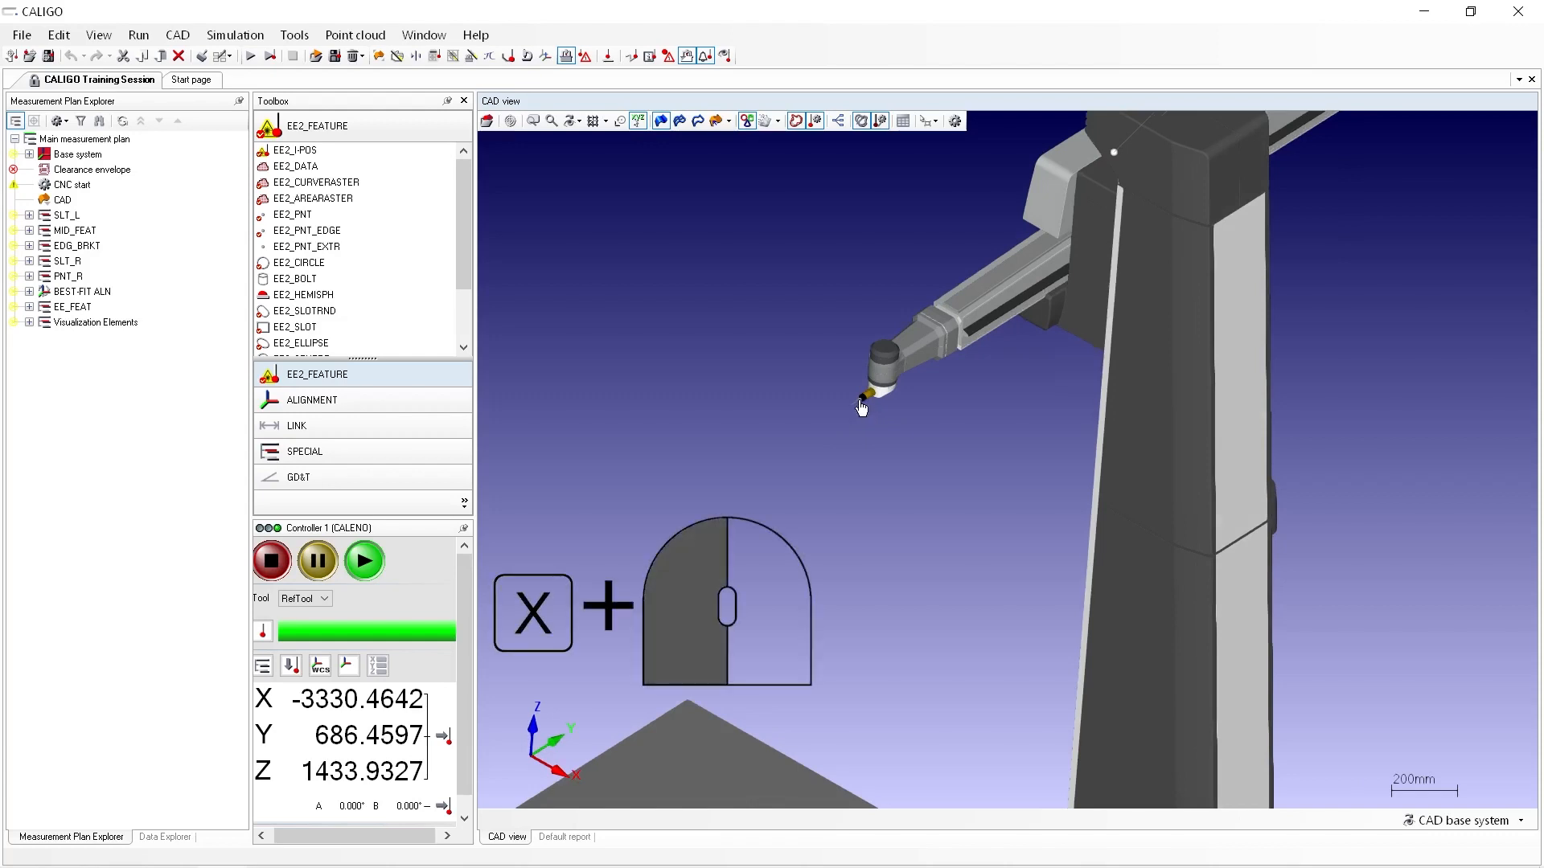
left_click_drag(862, 403, 913, 330)
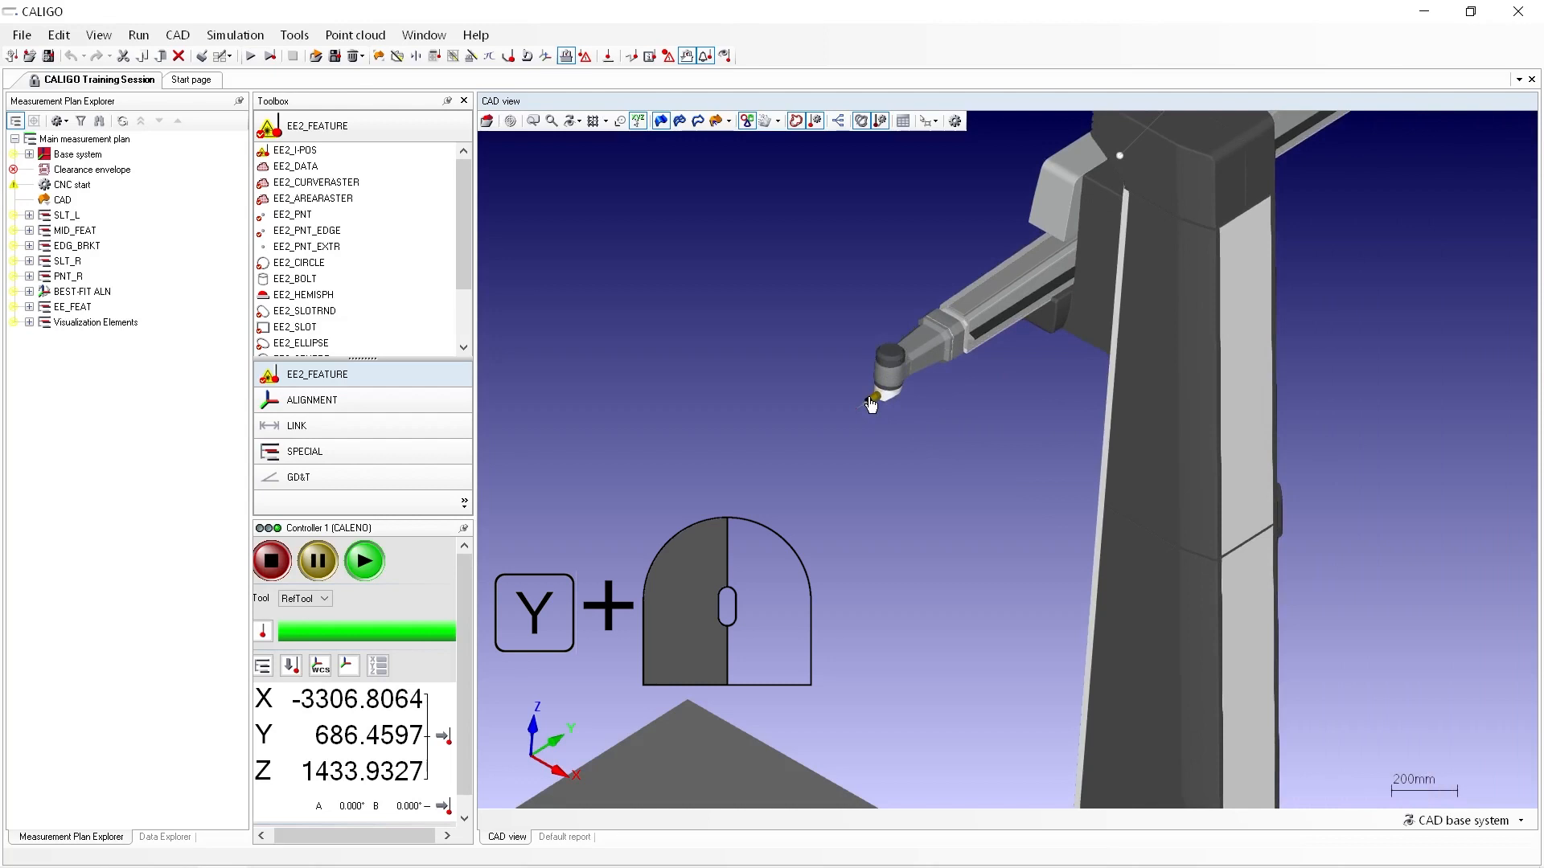
left_click_drag(871, 404, 901, 441)
- Lower the probe along the Z axis only to about 1271 and swivel it about the A axis to about 4°
key("z")
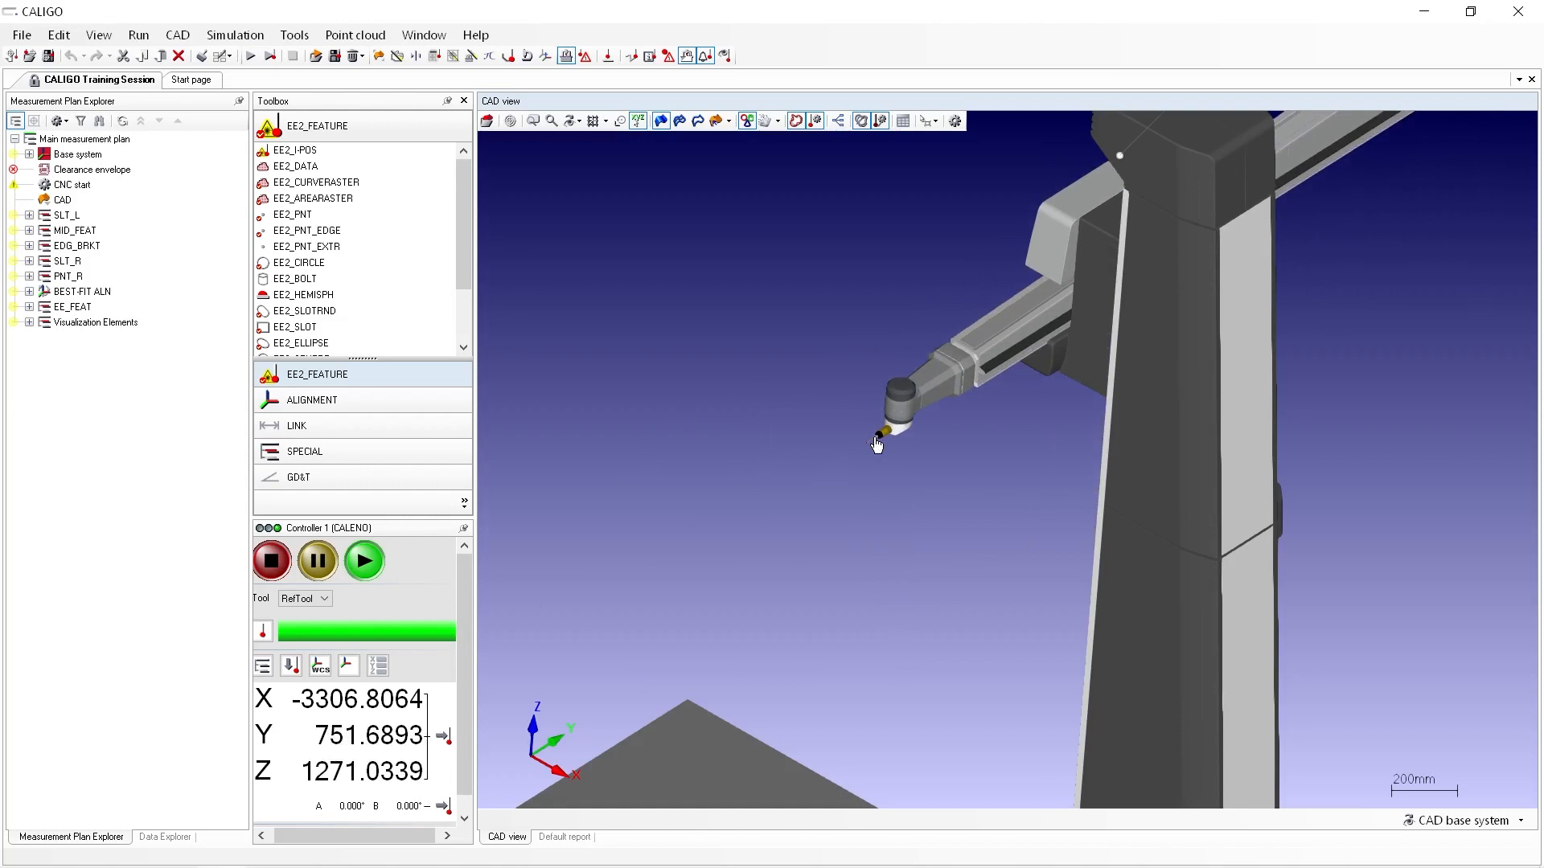
key("a")
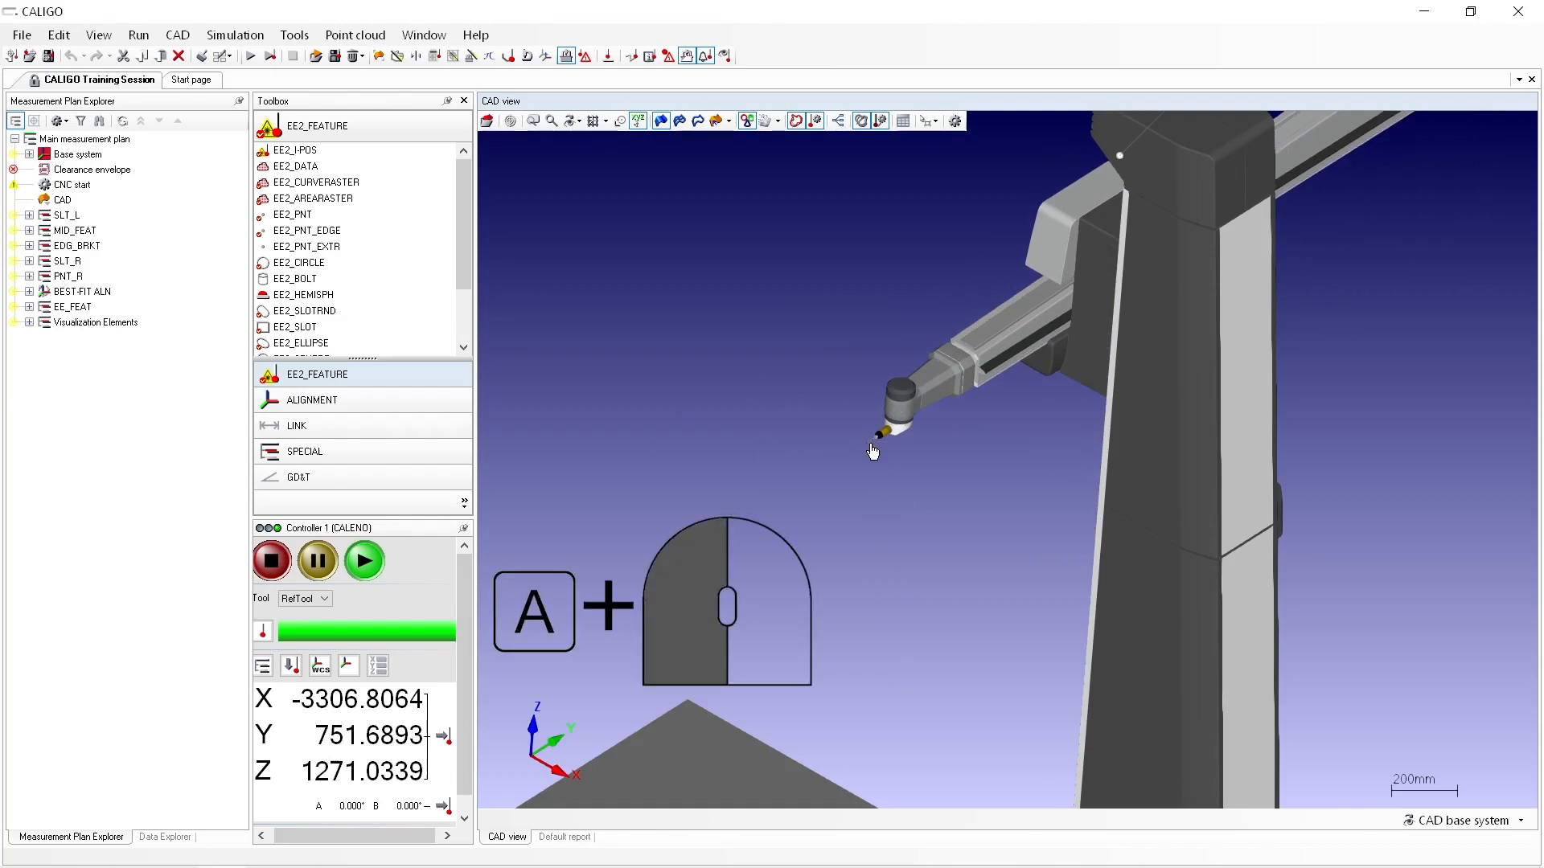
mouse_move(873, 446)
left_mouse_down()
mouse_move(927, 463)
mouse_move(875, 486)
mouse_move(875, 451)
mouse_move(909, 437)
mouse_move(927, 466)
mouse_move(875, 486)
mouse_move(875, 452)
mouse_move(934, 488)
mouse_move(916, 455)
mouse_move(864, 473)
mouse_move(909, 467)
mouse_move(934, 493)
mouse_move(911, 447)
mouse_move(867, 473)
left_mouse_up()
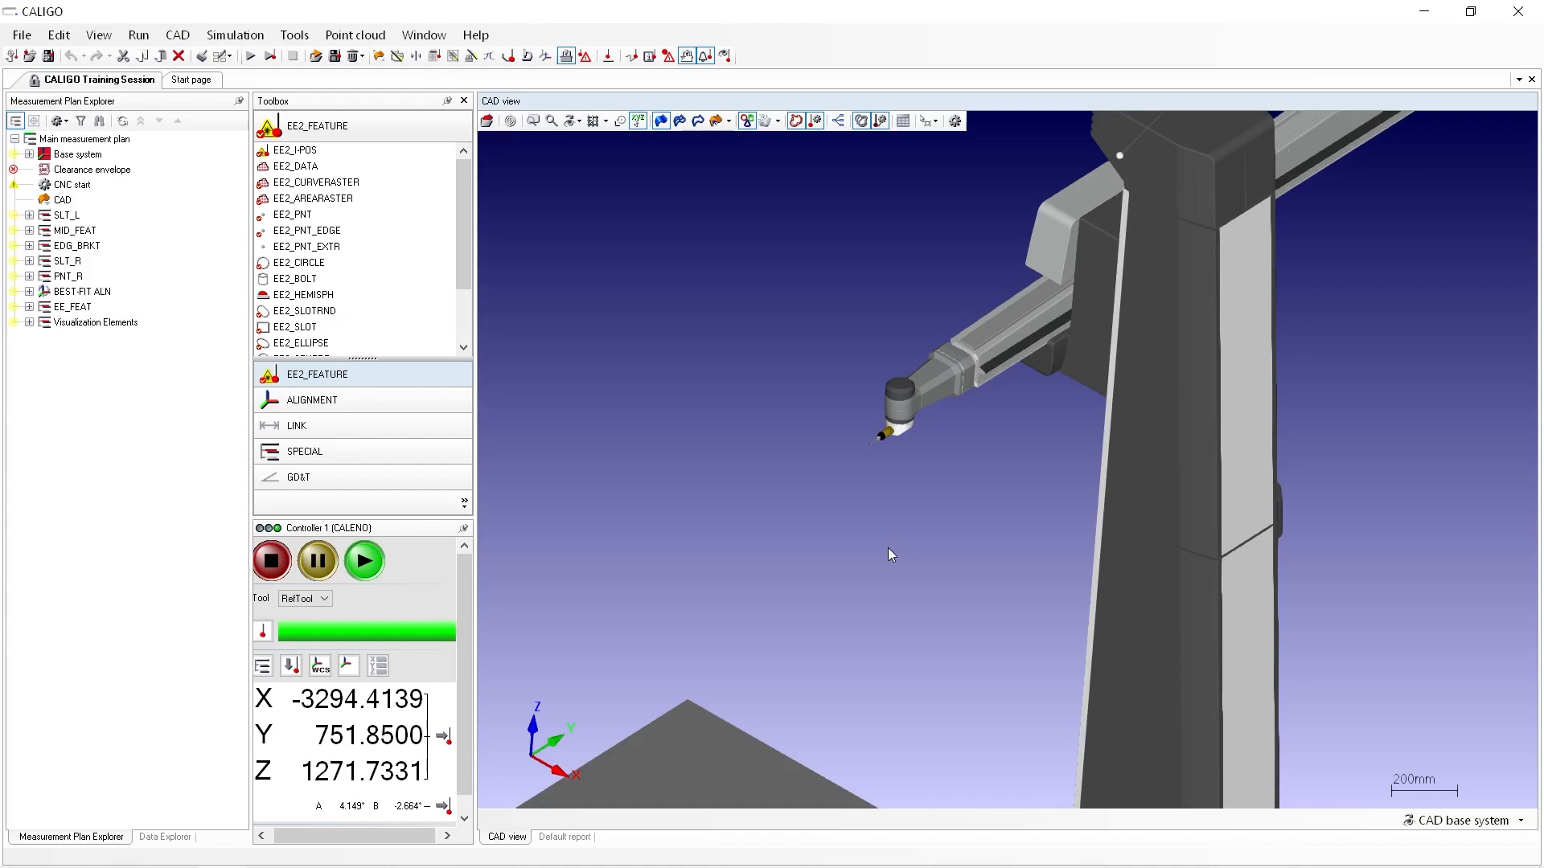
- Step the machine's movement speed down from 100 % to 40 % or less and back up past 80 %
key("Page_Up")
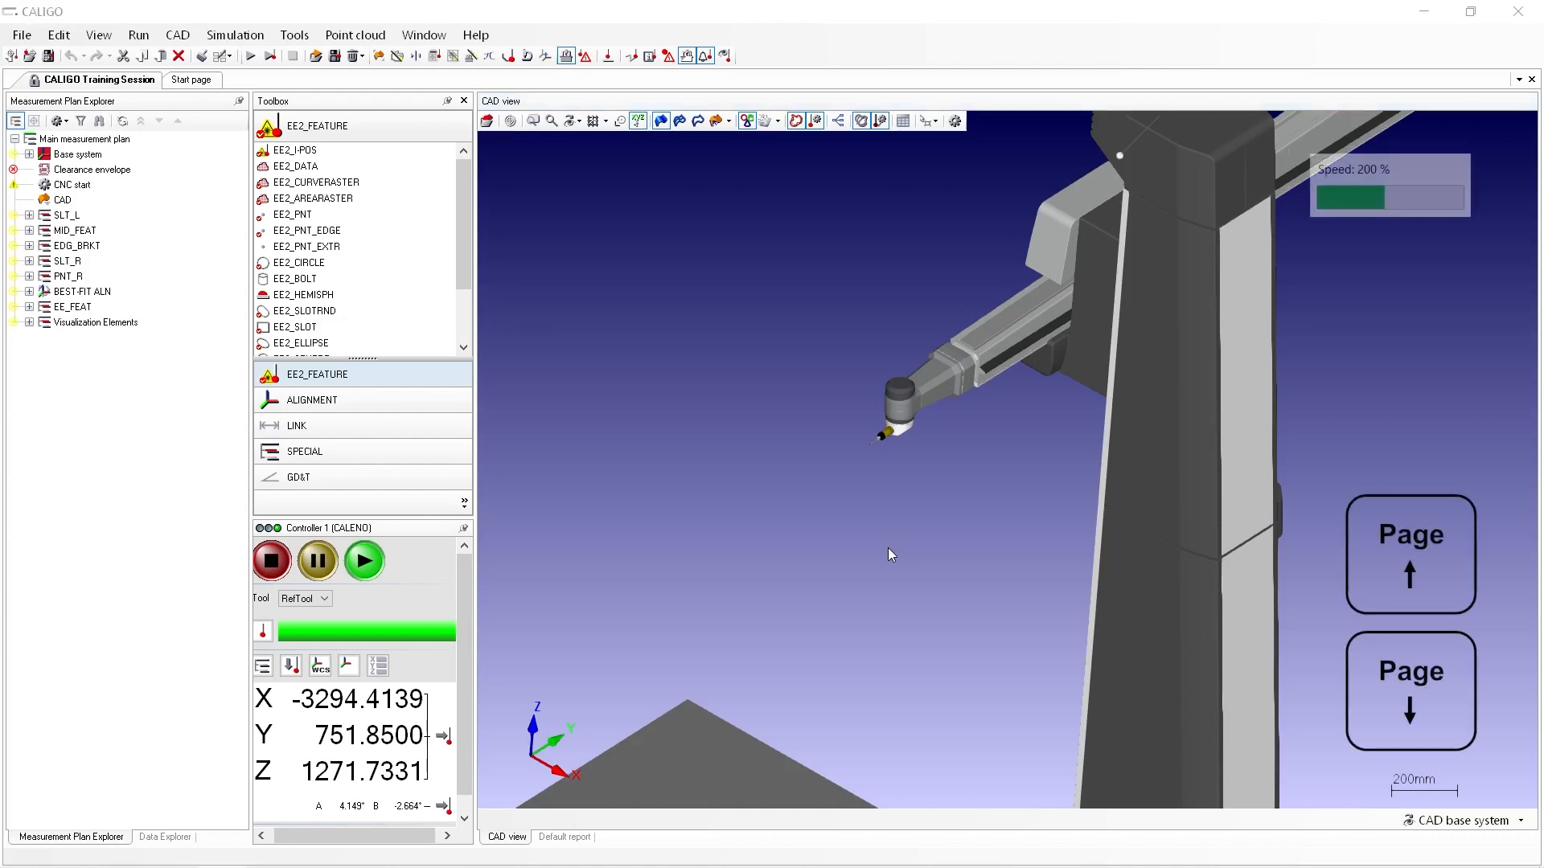
key("Page_Down")
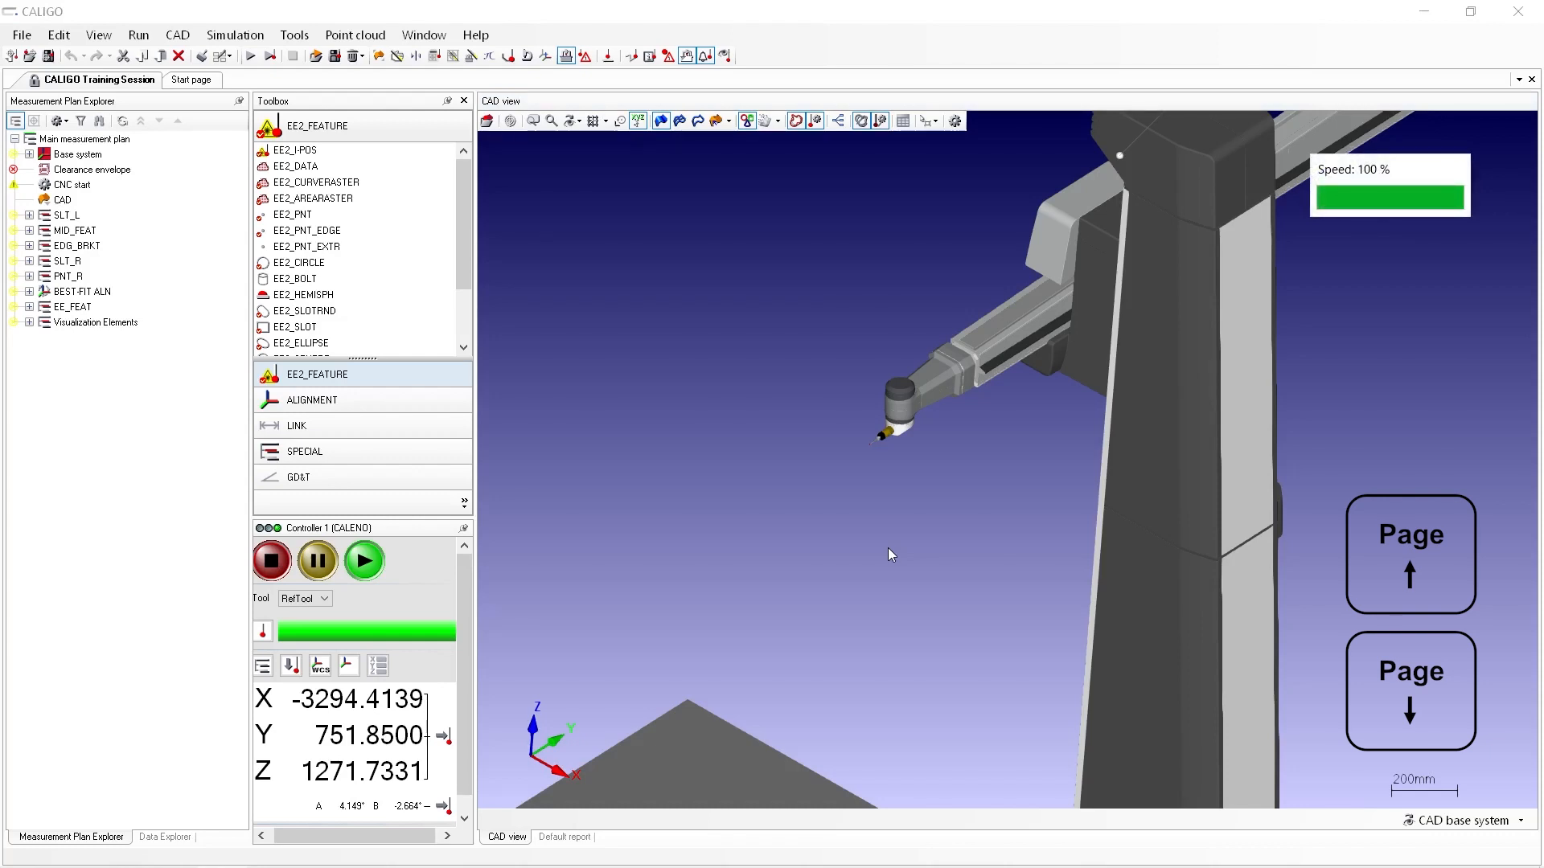
key("Page_Down")
key("Page_Down")
key("Page_Down")
key("Page_Down")
key("Page_Down")
key("Page_Down")
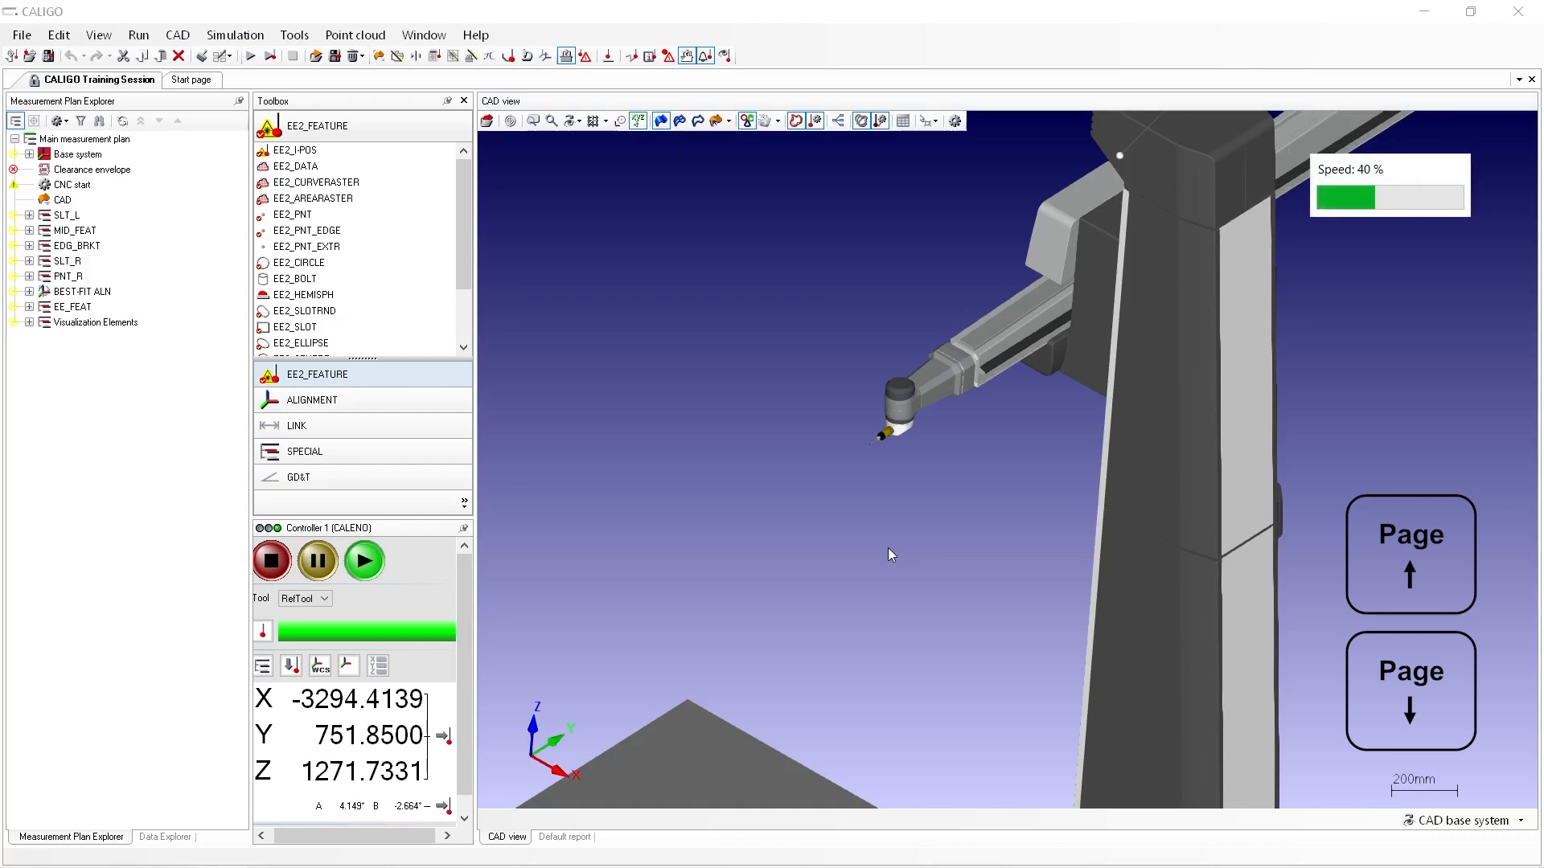
key("Page_Down")
key("Page_Up")
key("Page_Up")
key("Page_Up")
key("Page_Up")
key("Page_Up")
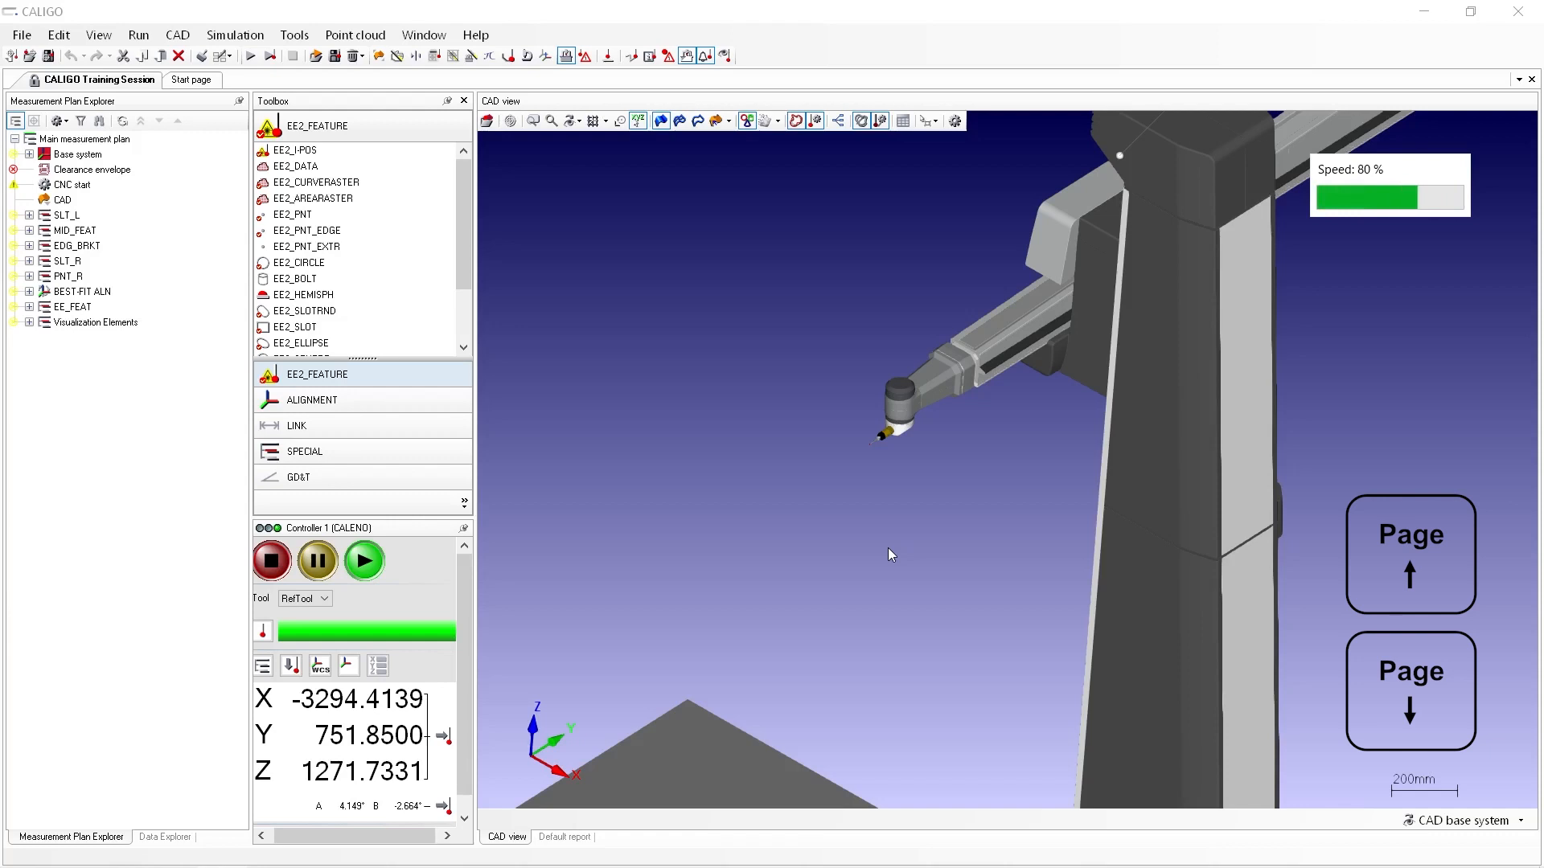
key("Page_Up")
key("Page_Up")
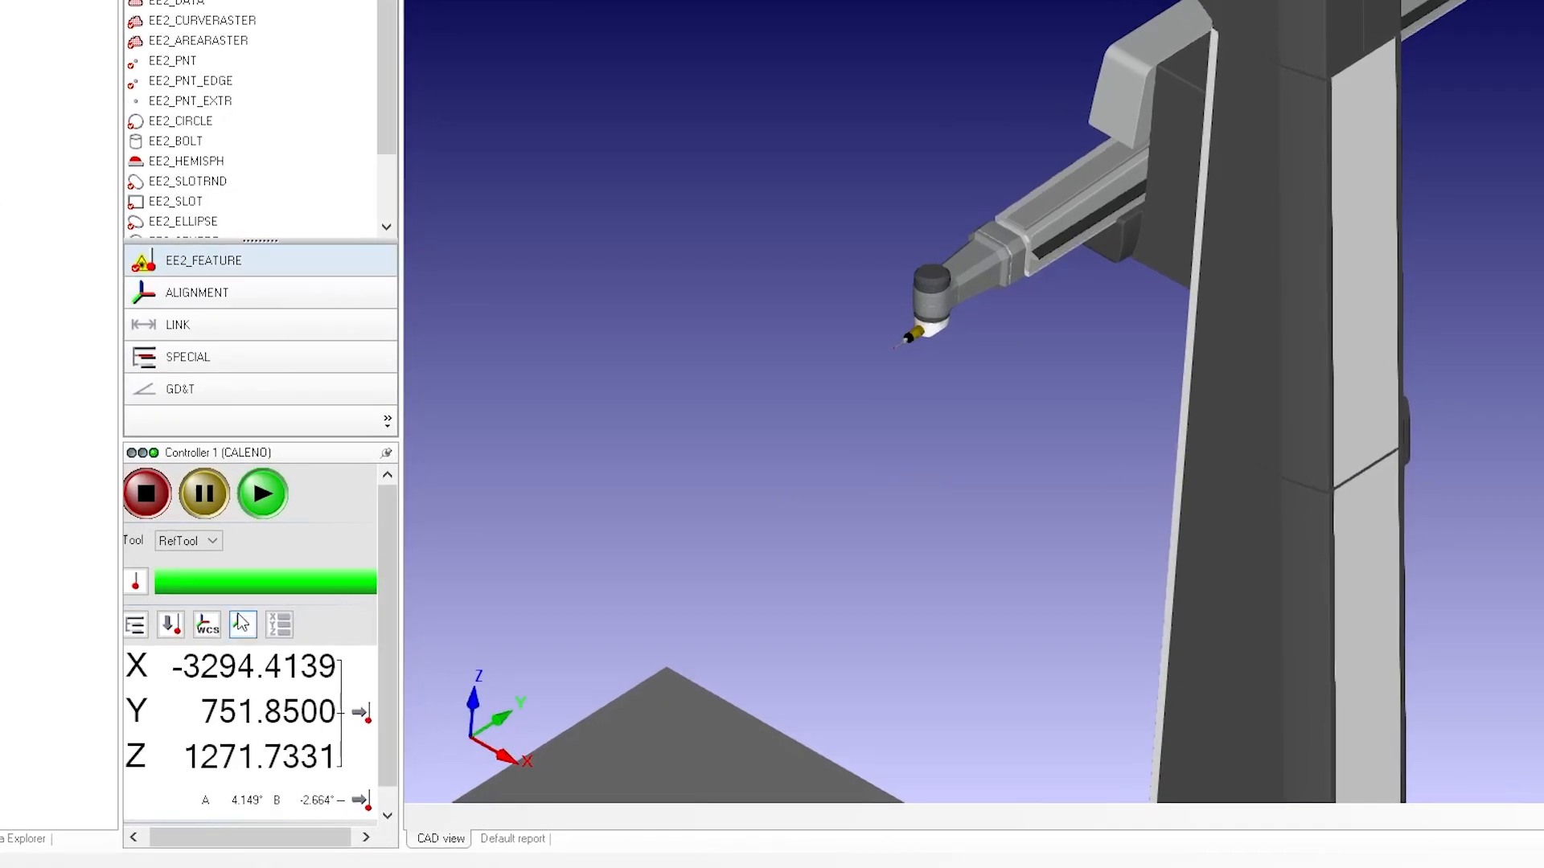
- Dismount the RefTool stylus from the simulated CALENO machine
left_click(176, 635)
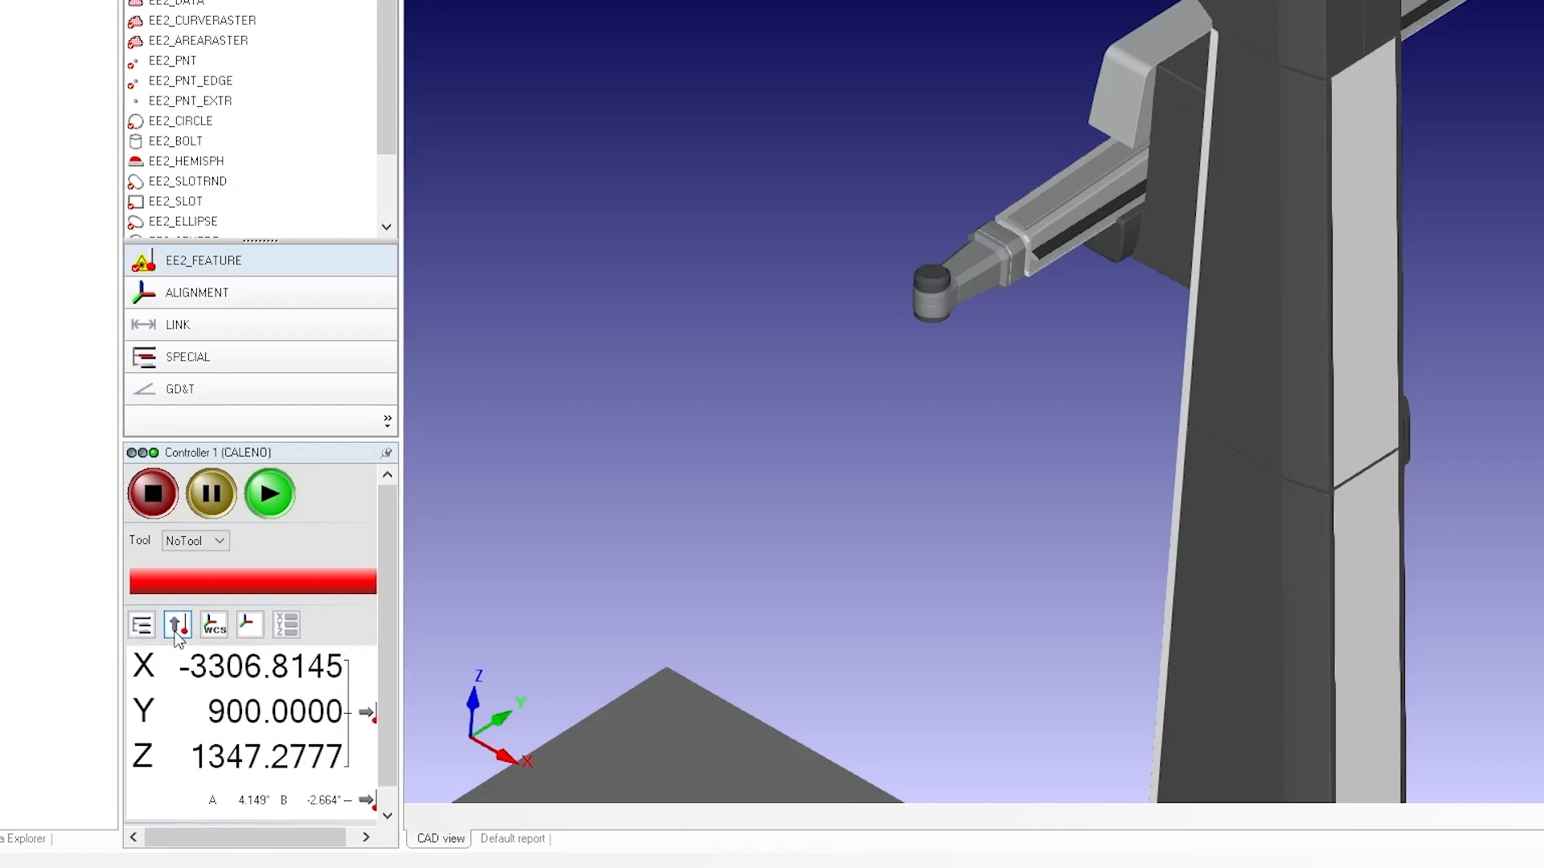
- Start importing a new stylus for Controller 1 (CALENO) and load the definition 200MM_RST.ssc from the Sensors folder in Training Data
left_click(176, 632)
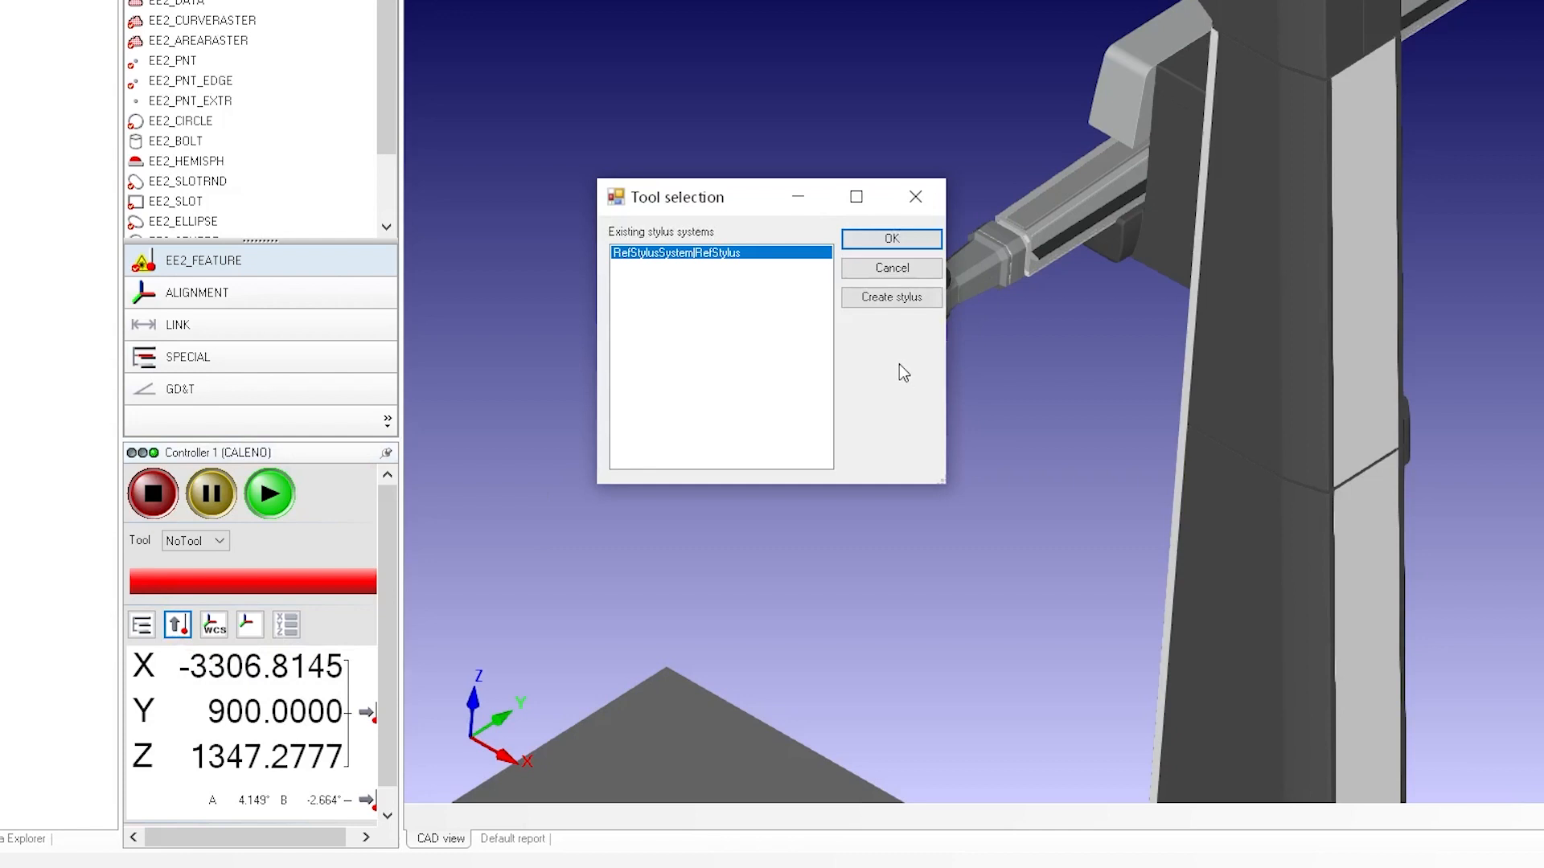
left_click(906, 299)
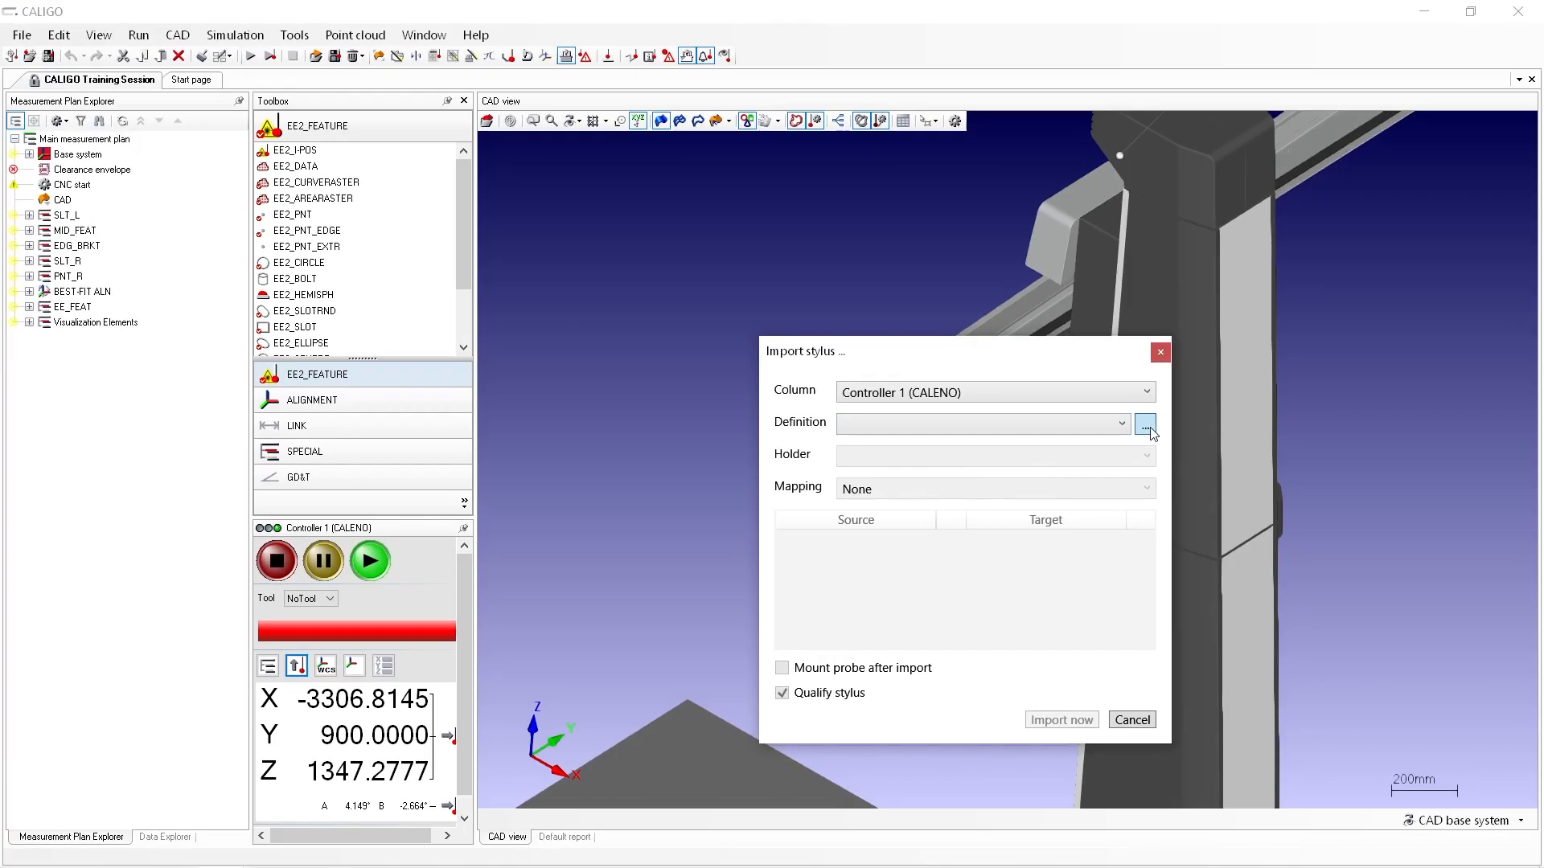
left_click(1241, 324)
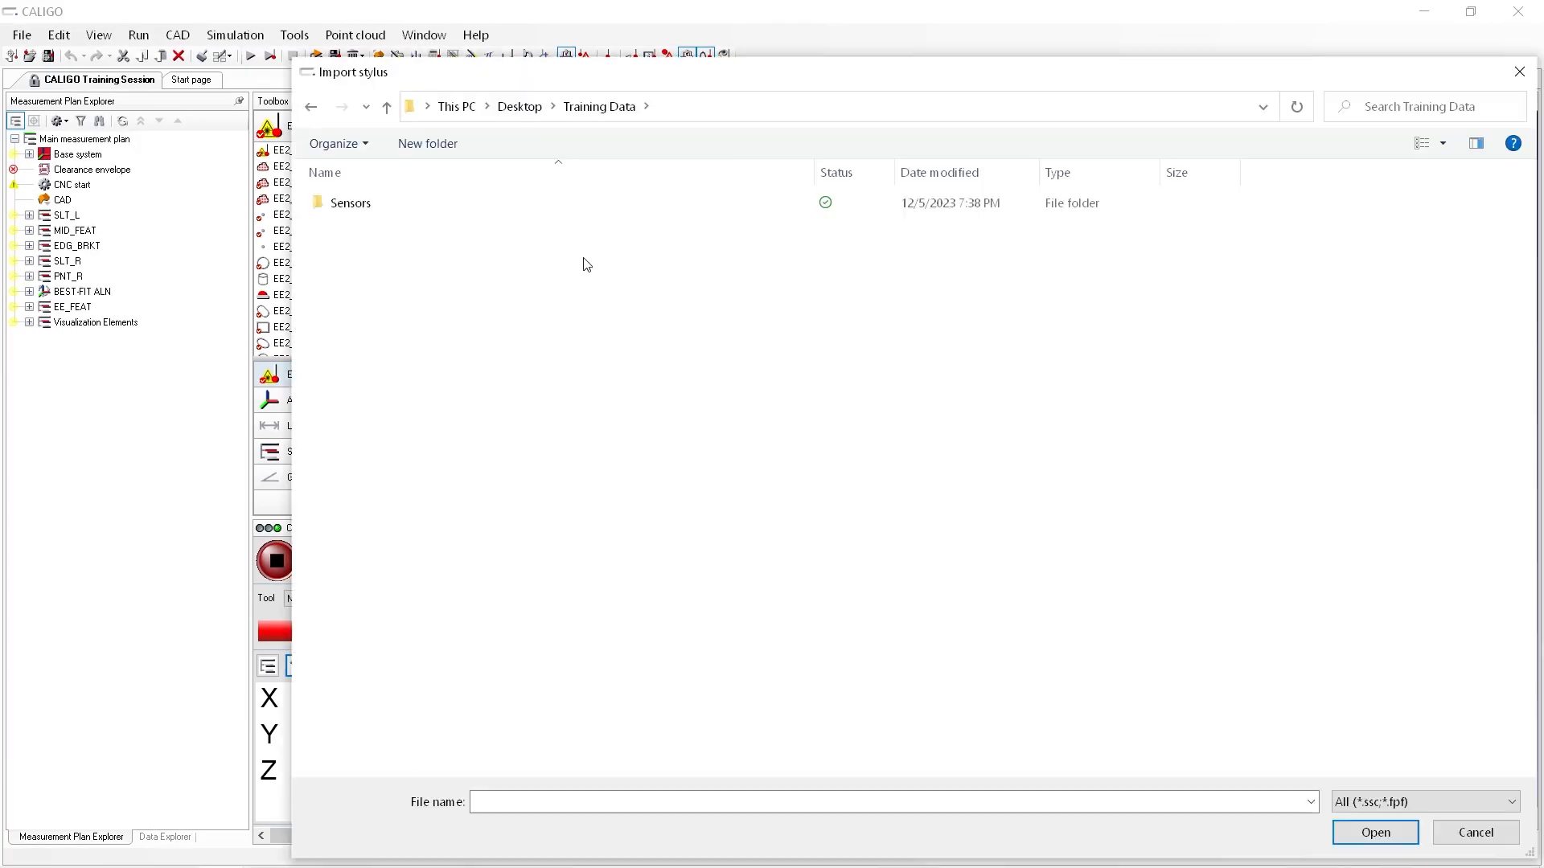
double_click(515, 209)
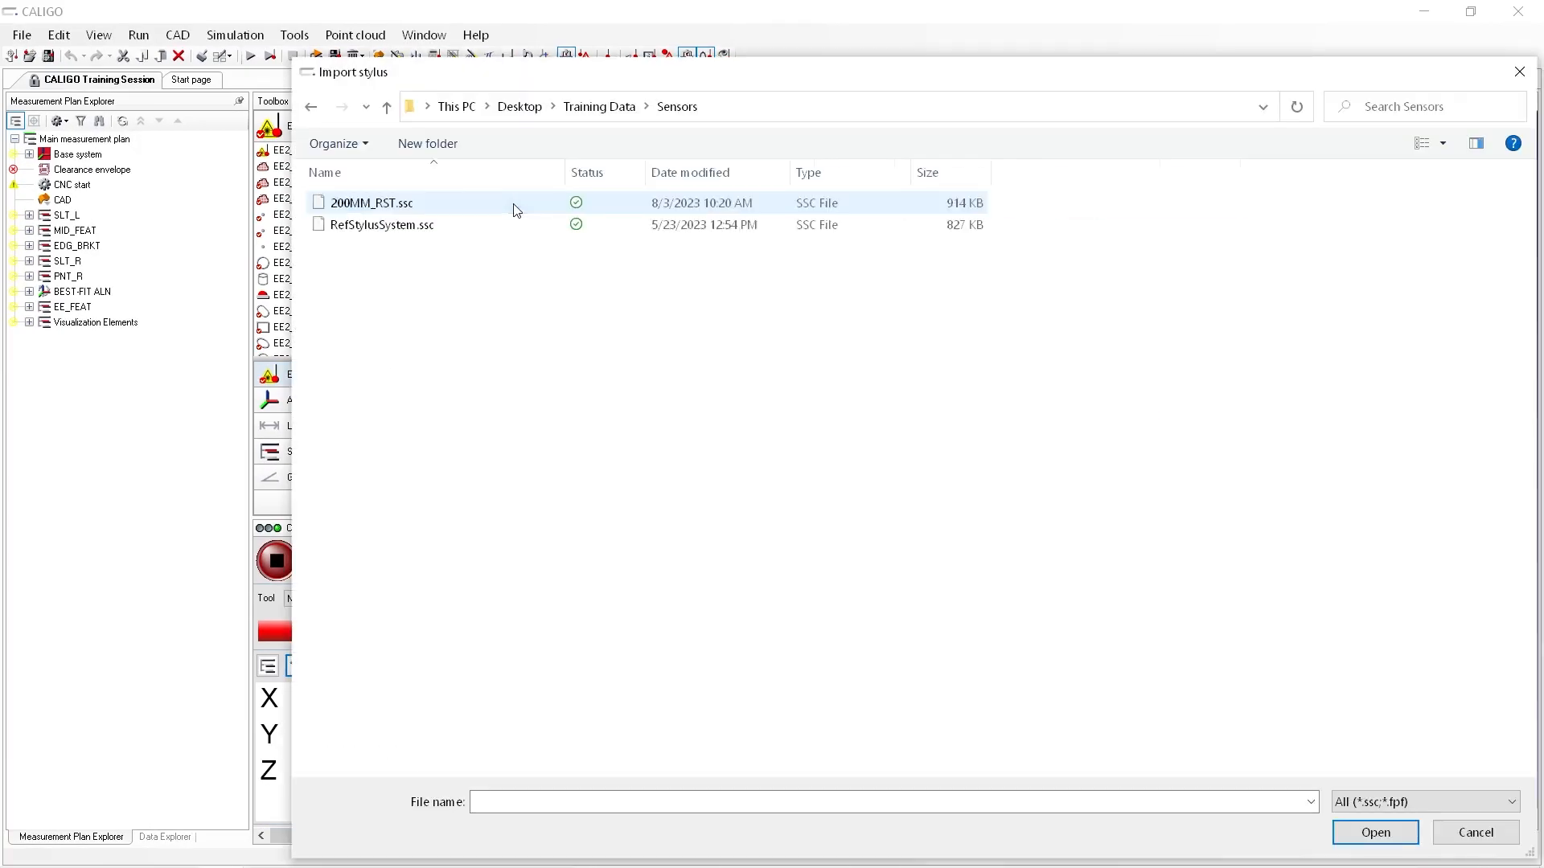
left_click(388, 211)
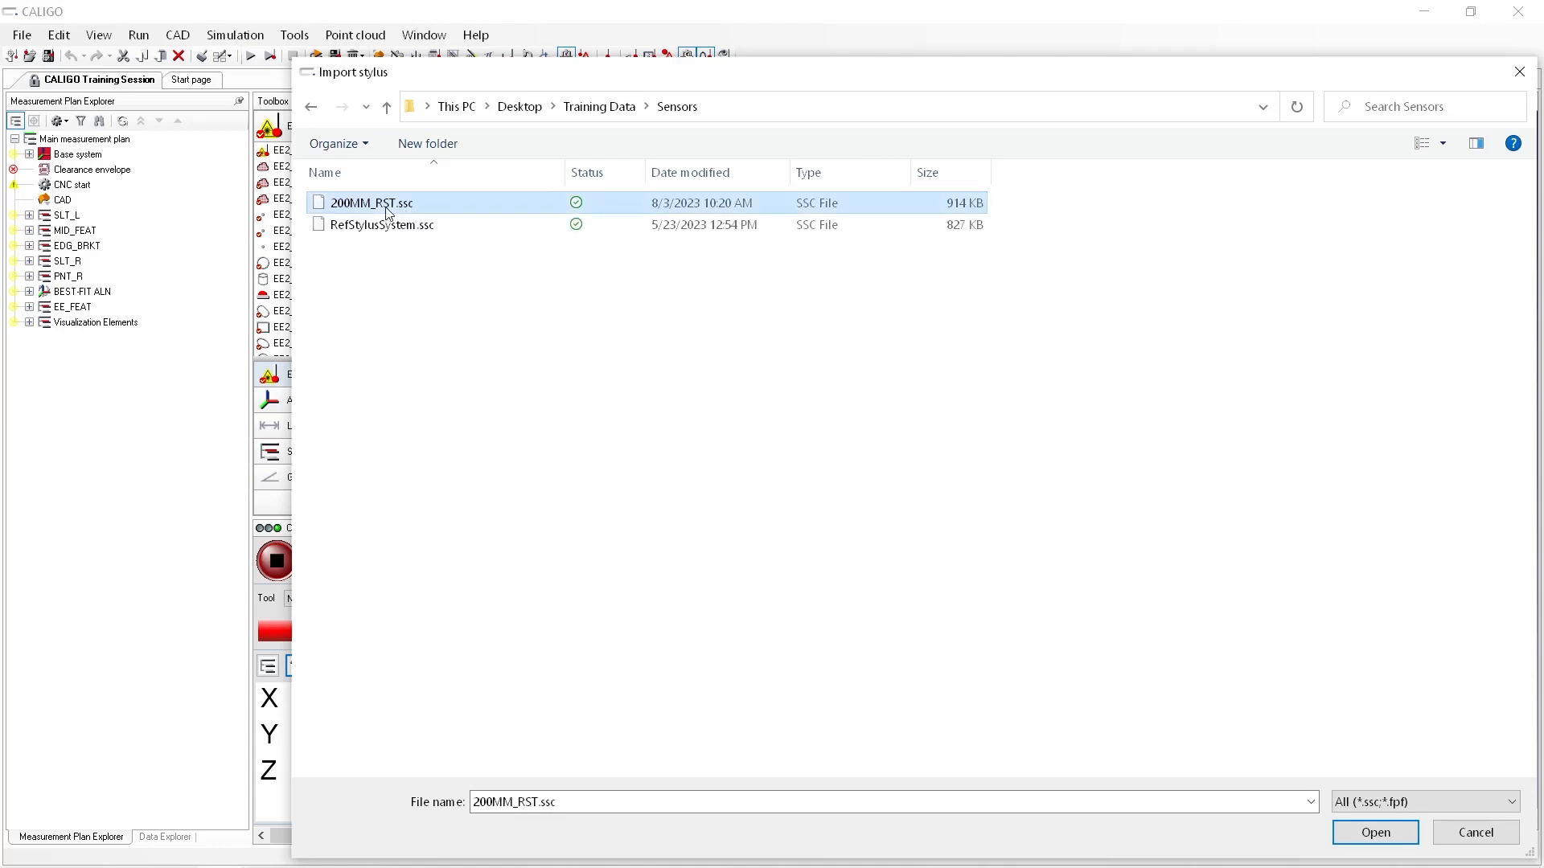
left_click(1380, 841)
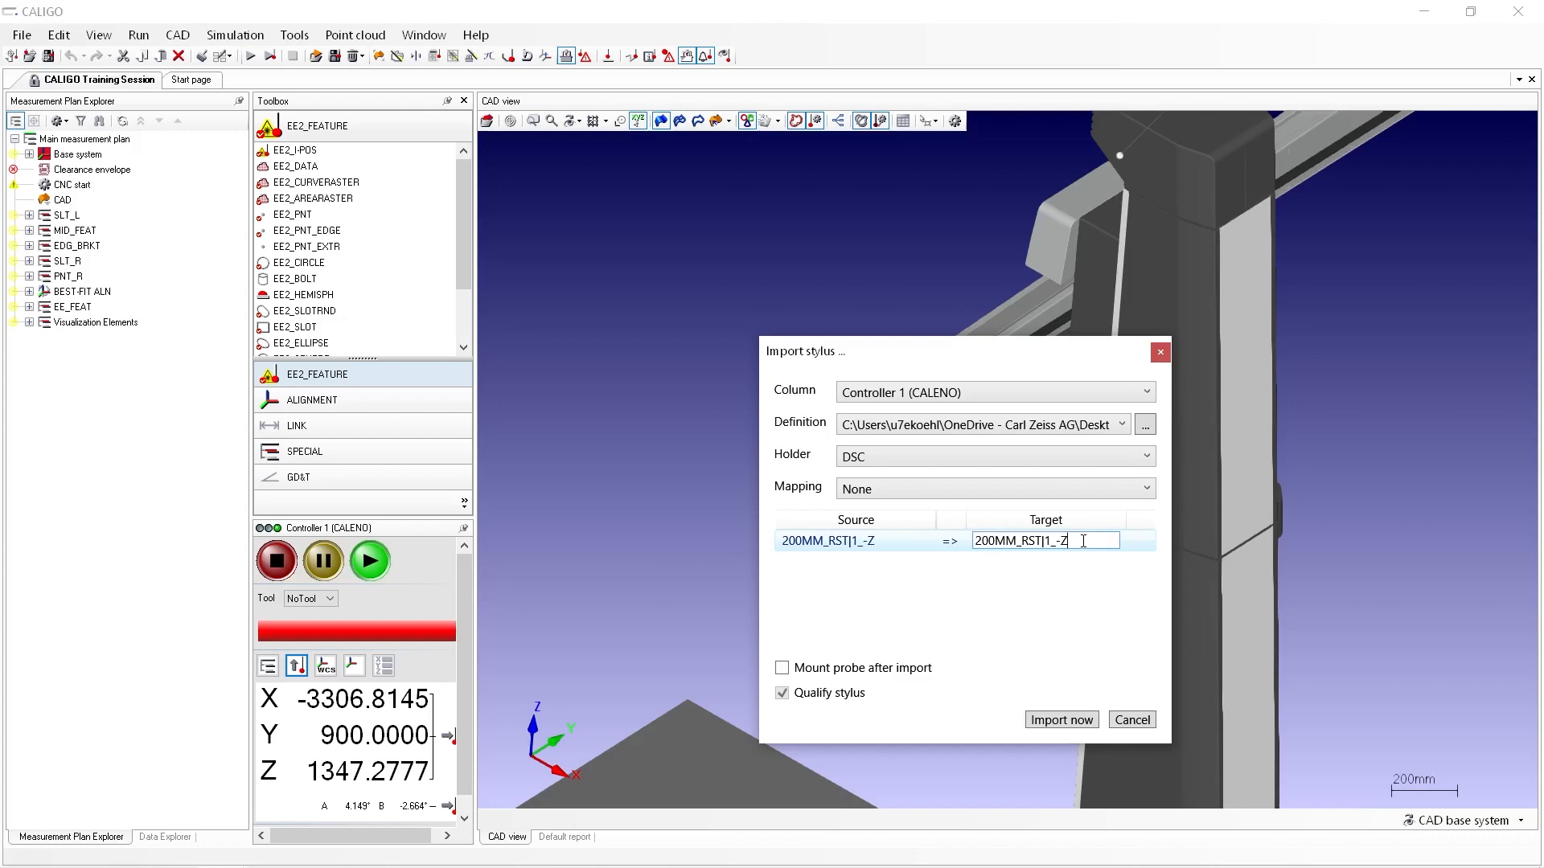
- Name the target tool 200_1, enable mounting the probe after import, and import the 200 mm stylus
left_click_drag(1075, 542, 995, 542)
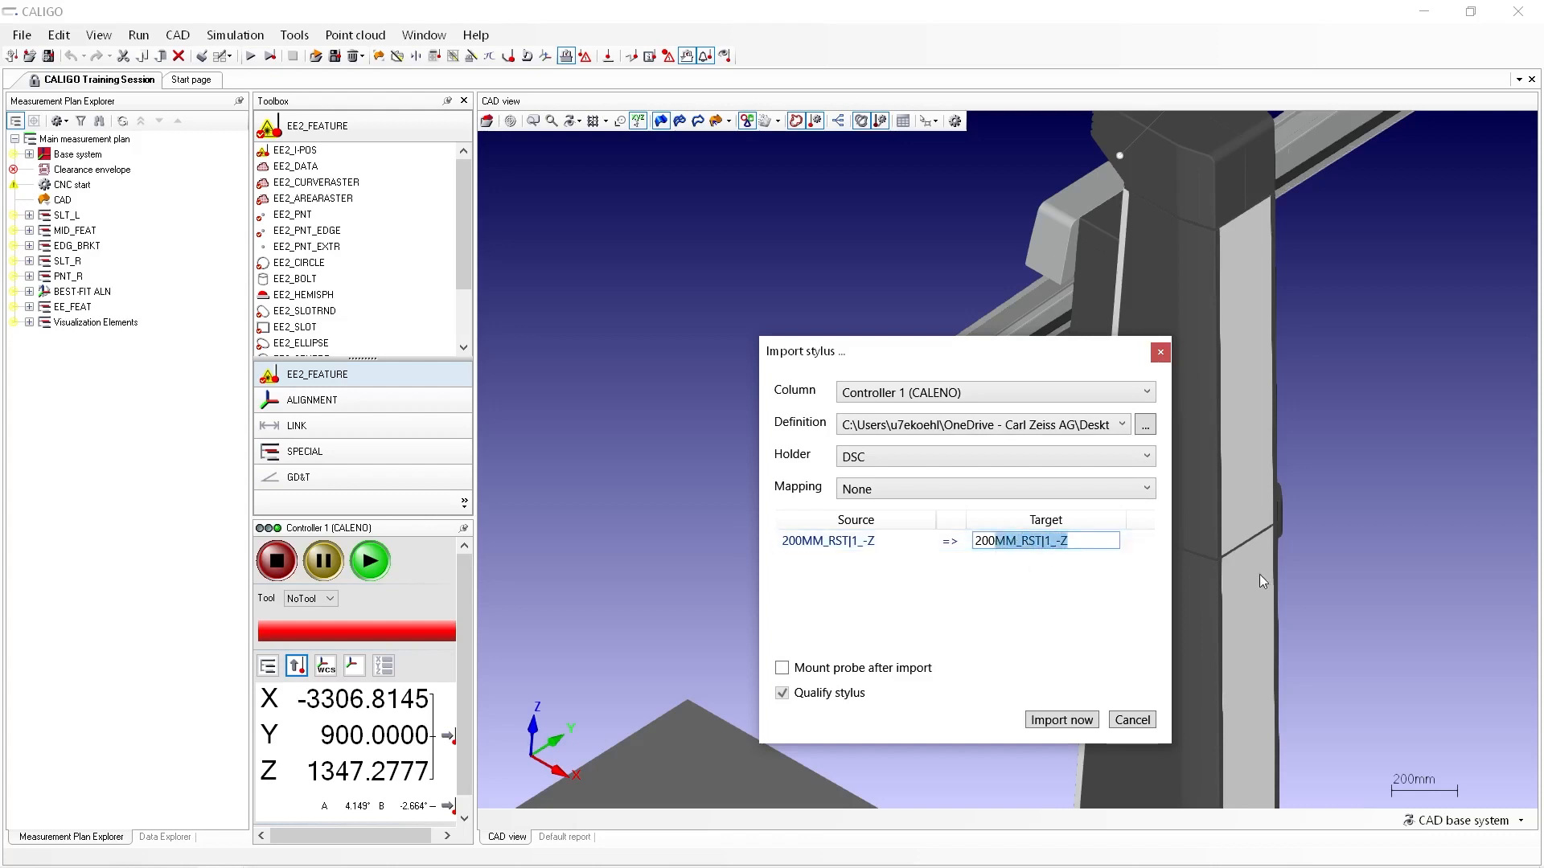
key("BackSpace")
type("_")
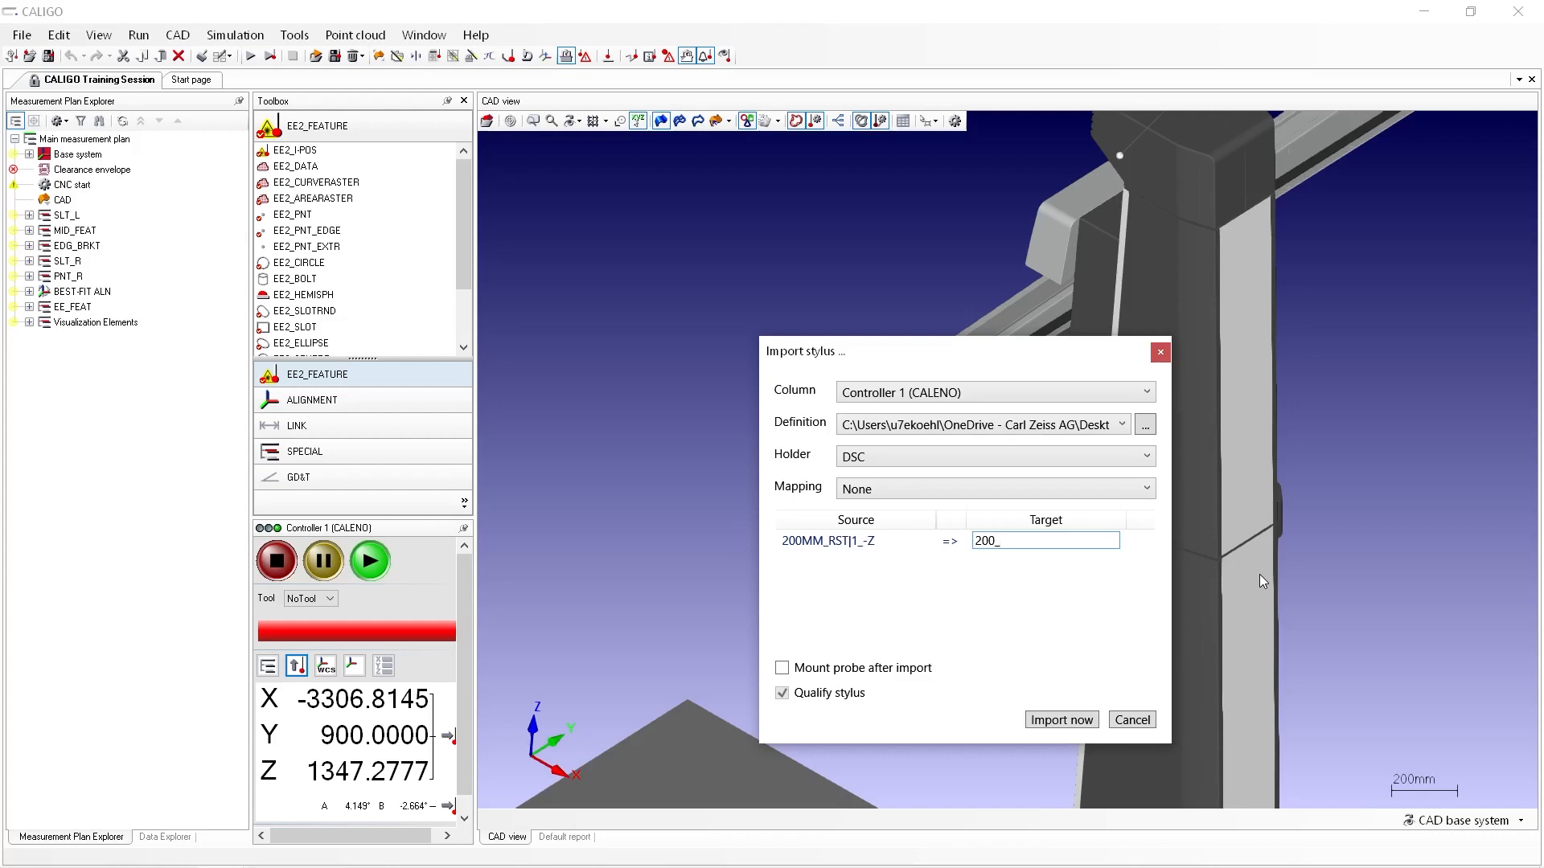
type("1")
left_click(824, 672)
left_click(1080, 720)
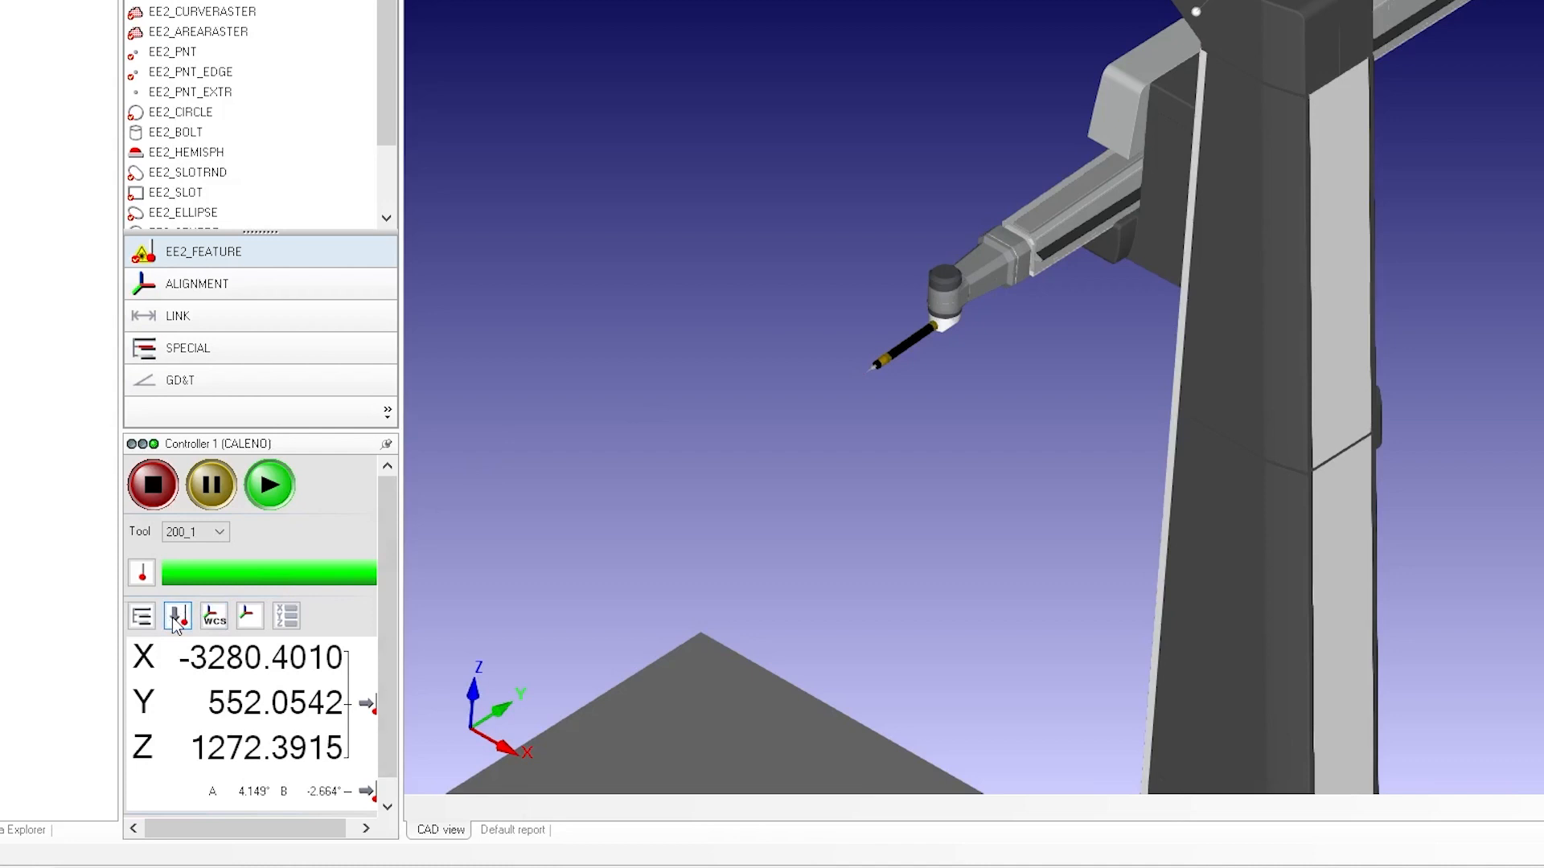
- Dismount the 200_1 stylus and start importing another stylus with the Eagle Eye definition
left_click(176, 624)
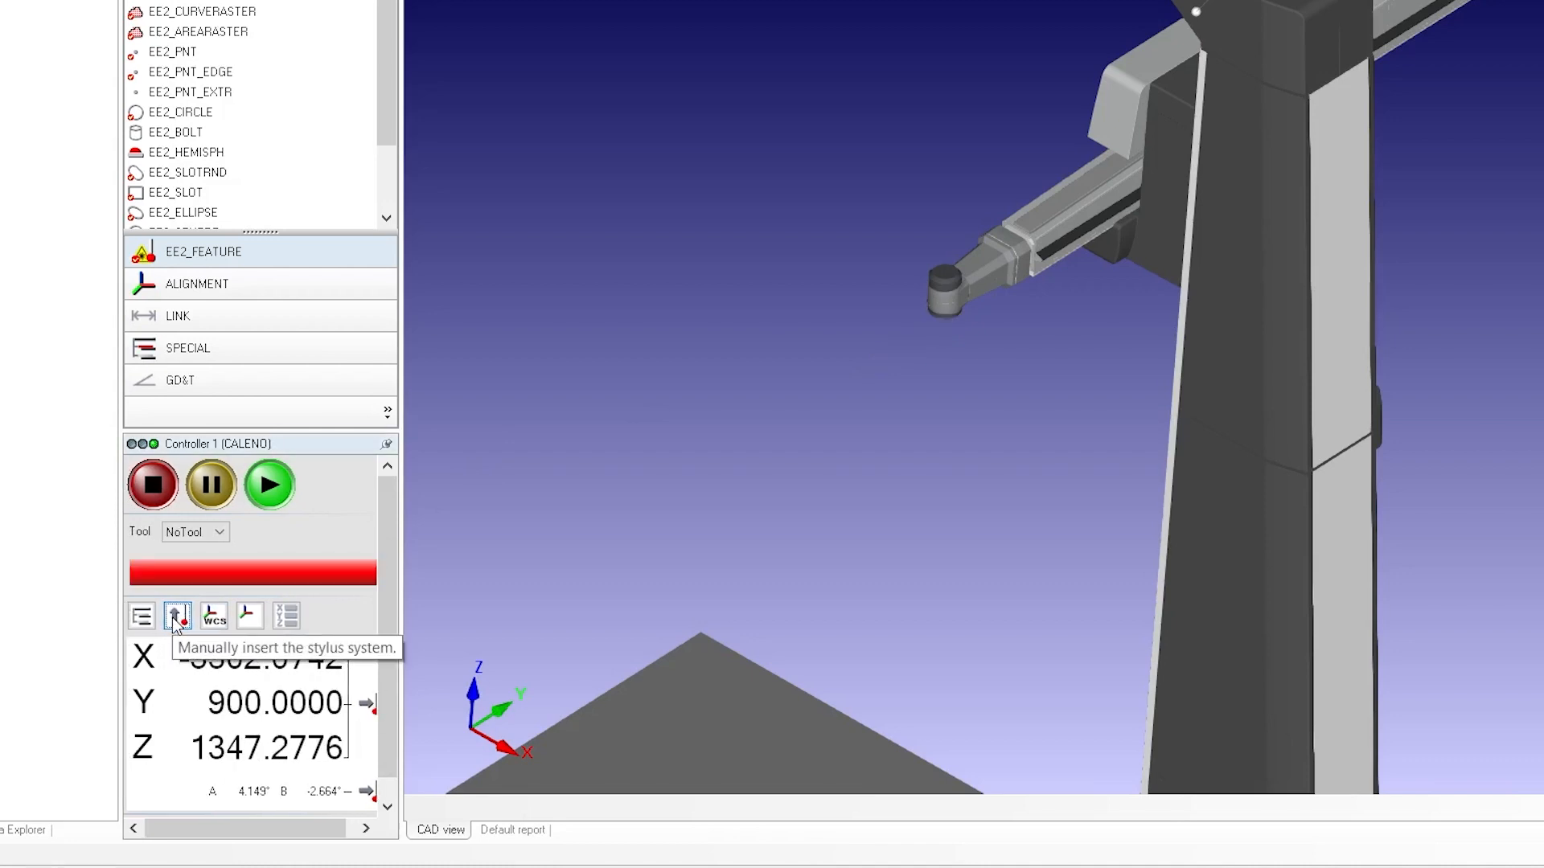
left_click(176, 617)
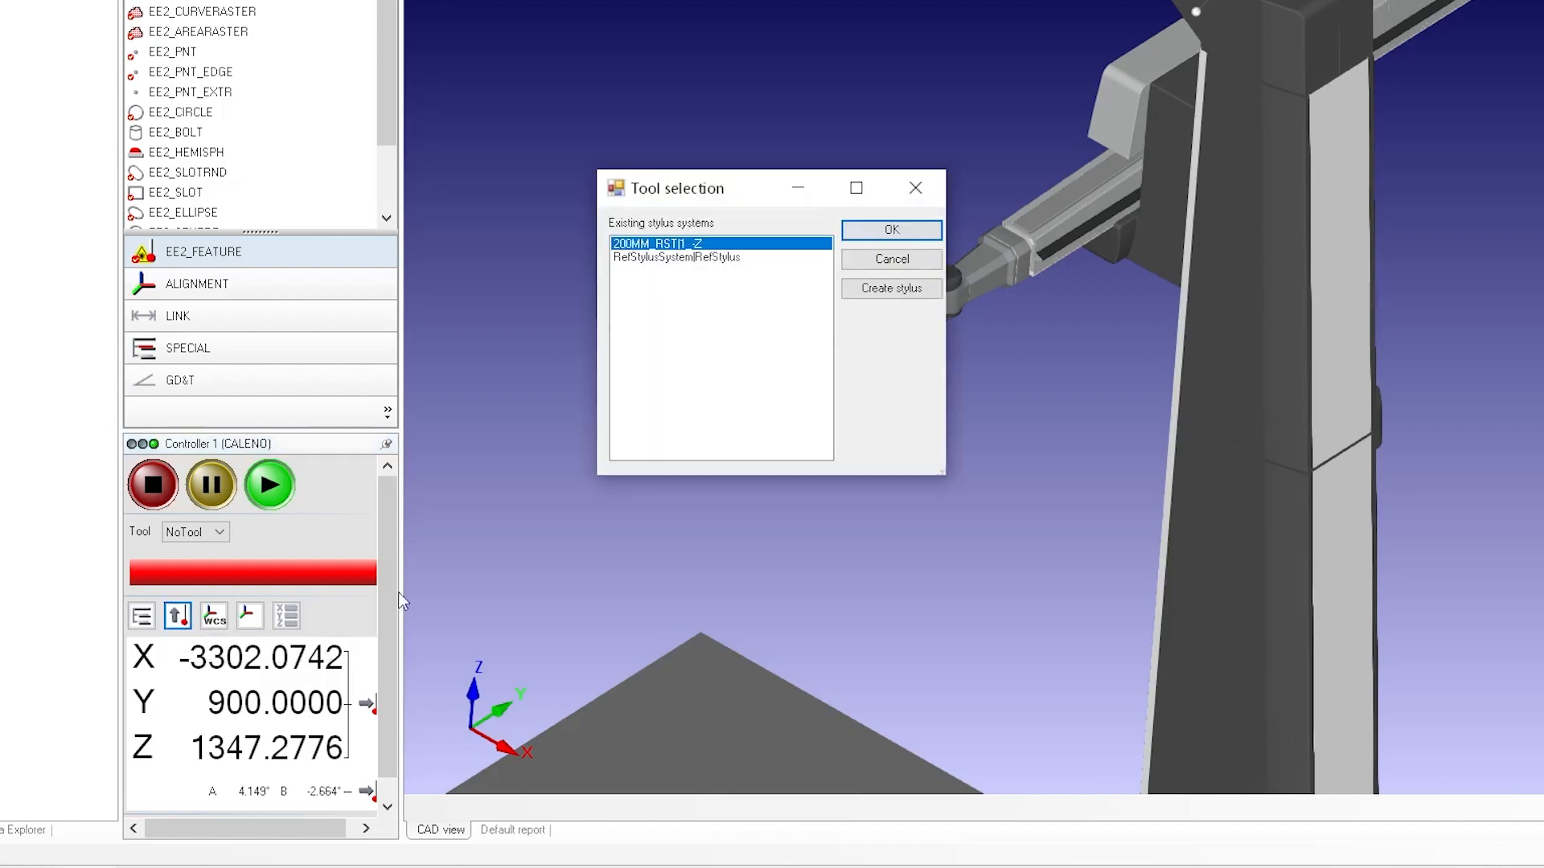
left_click(902, 291)
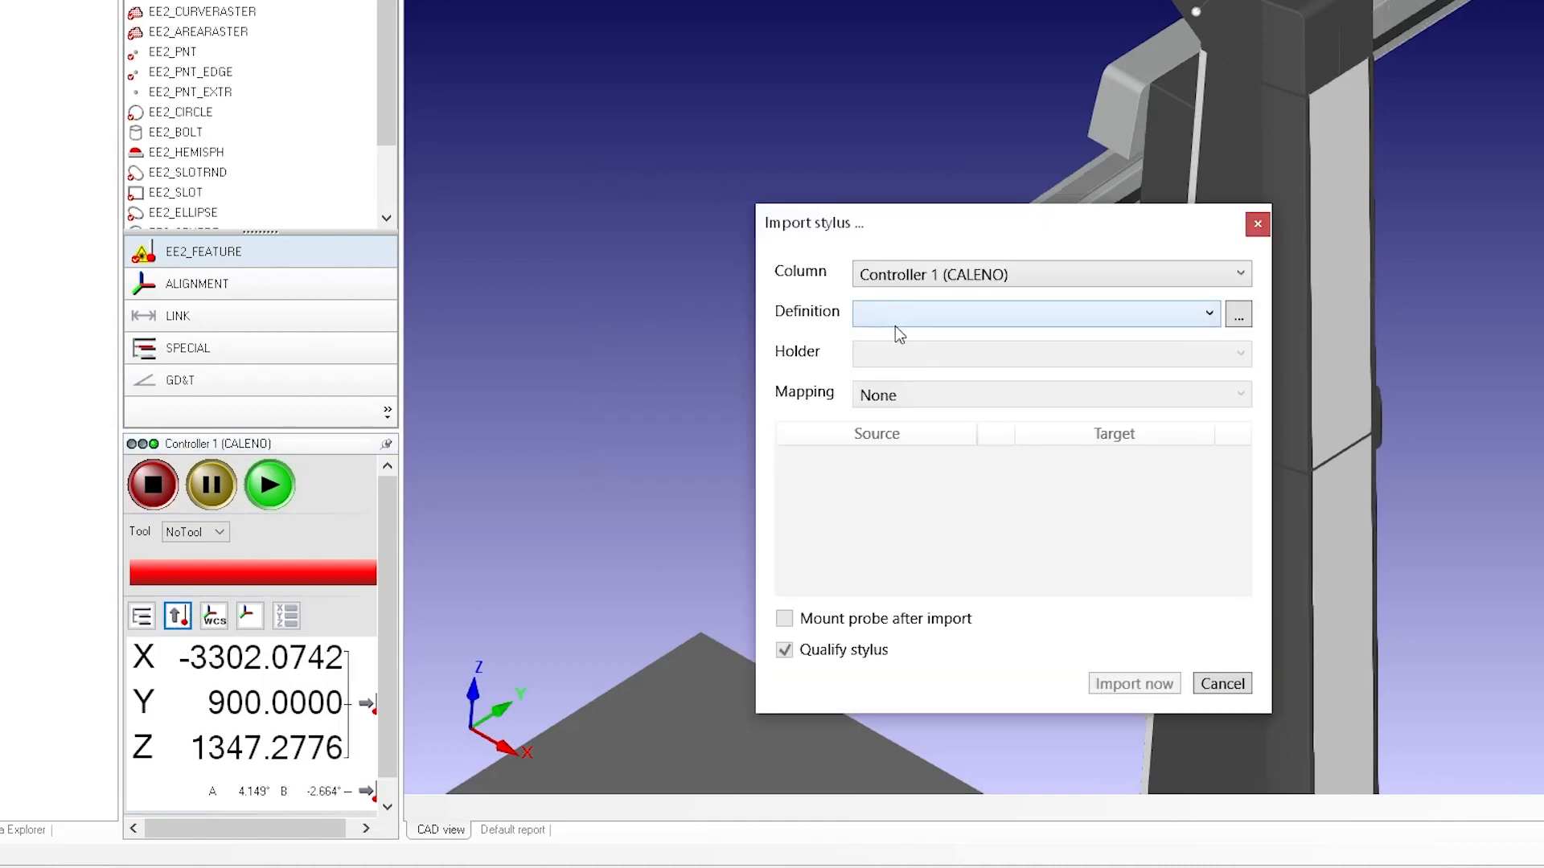
left_click(881, 314)
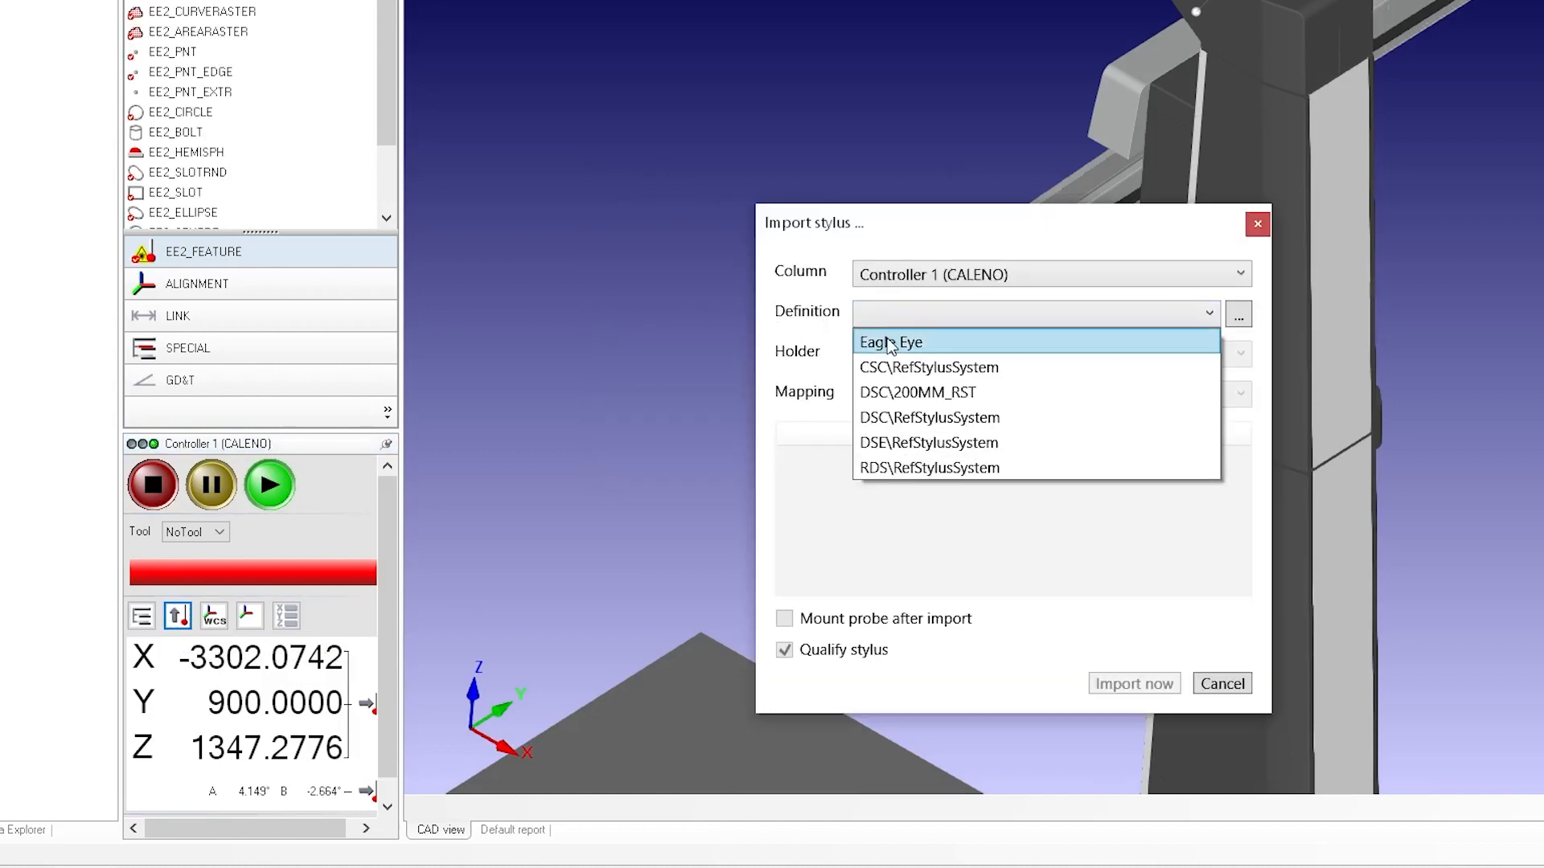
left_click(890, 344)
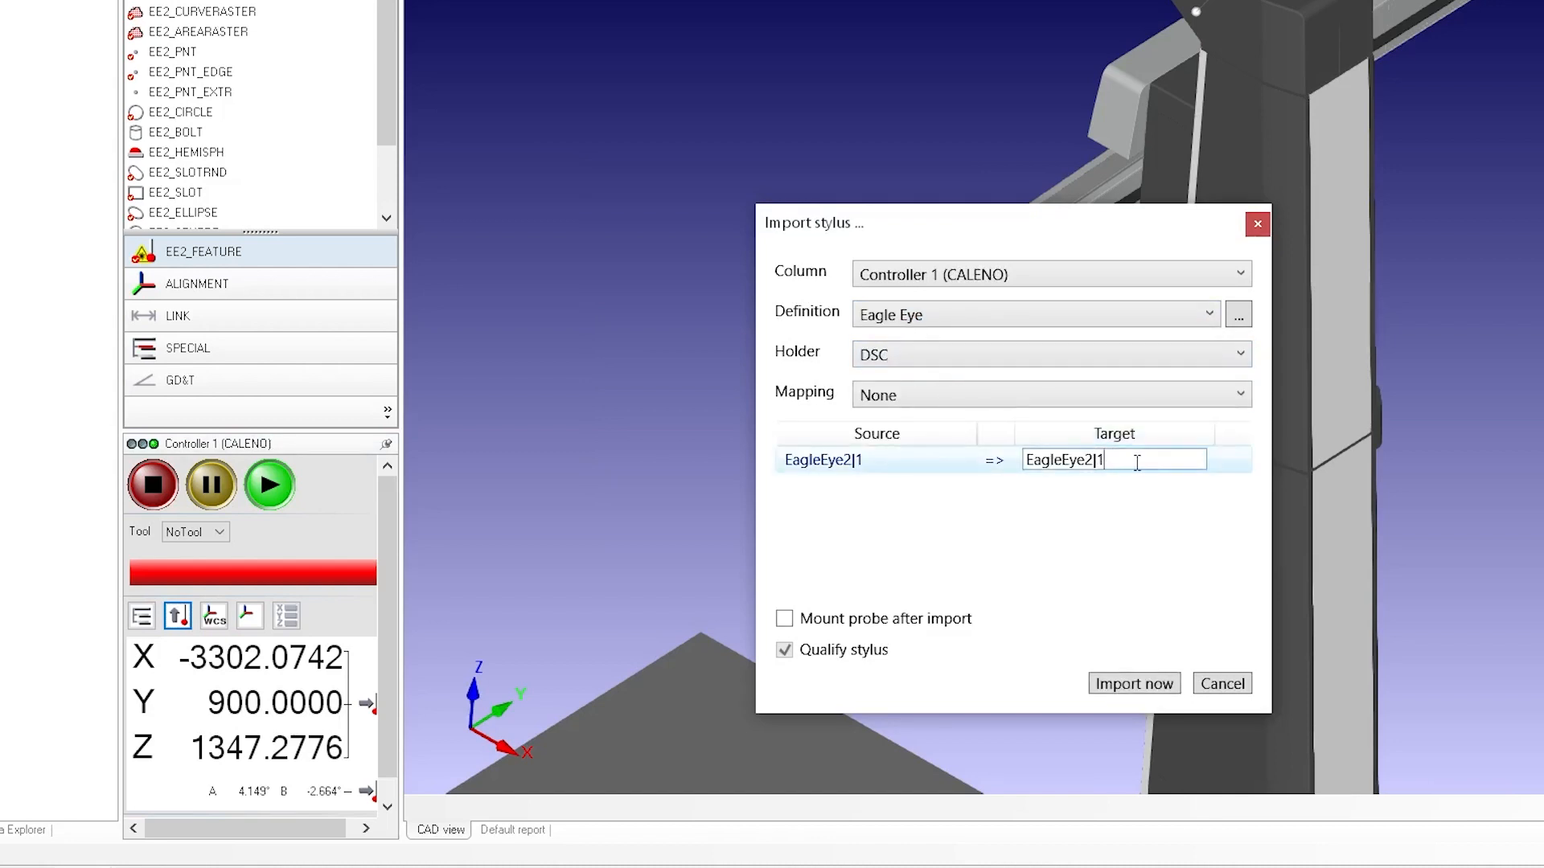
- Name the Eagle Eye target tool EE_1, enable mounting the probe after import, and import it
left_click_drag(1137, 464, 997, 474)
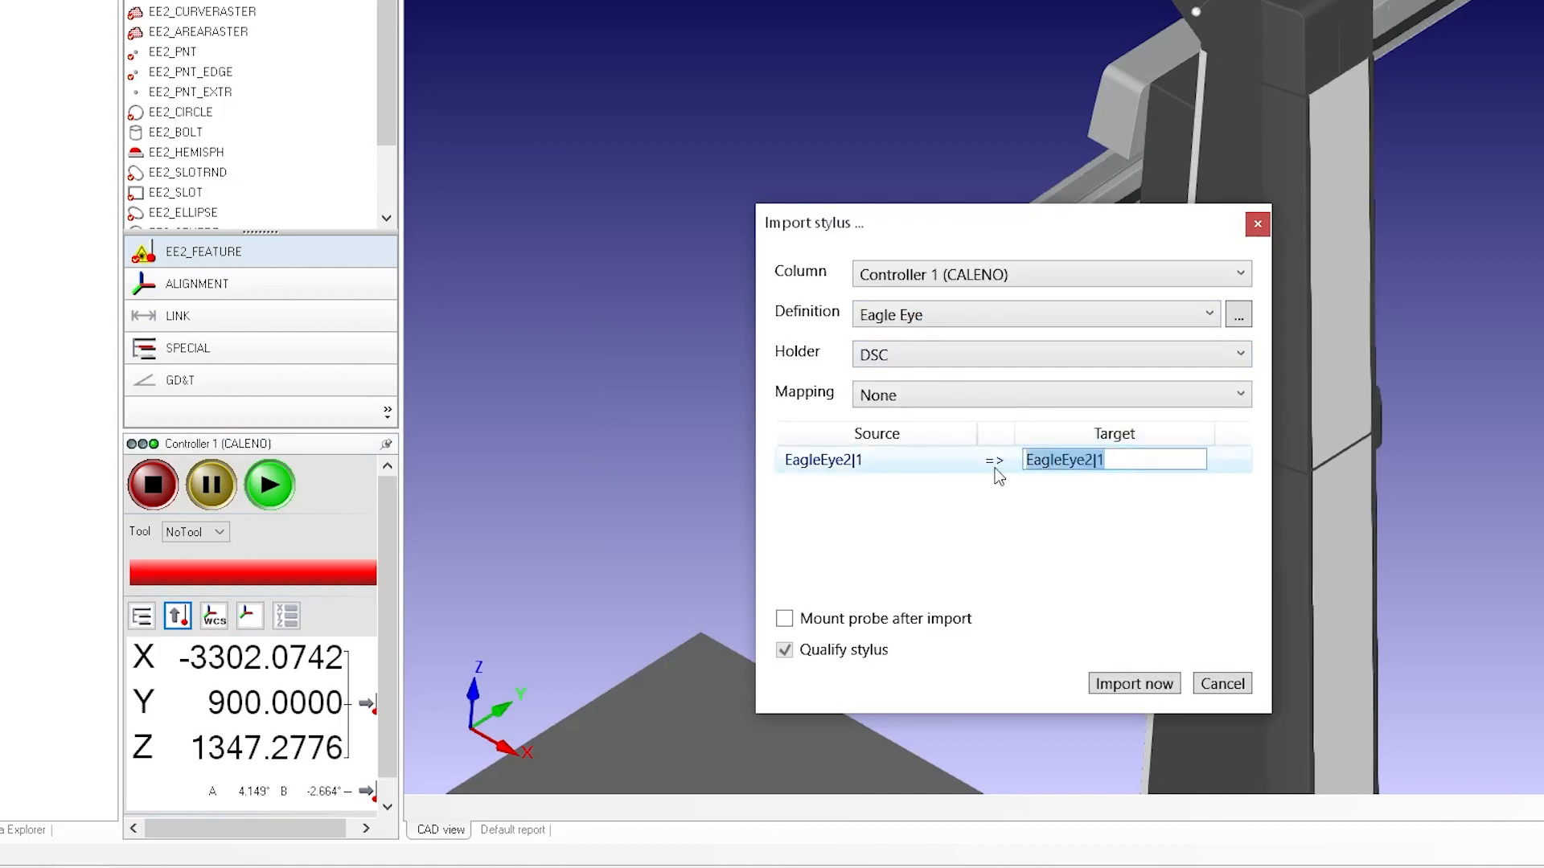
type("EE_")
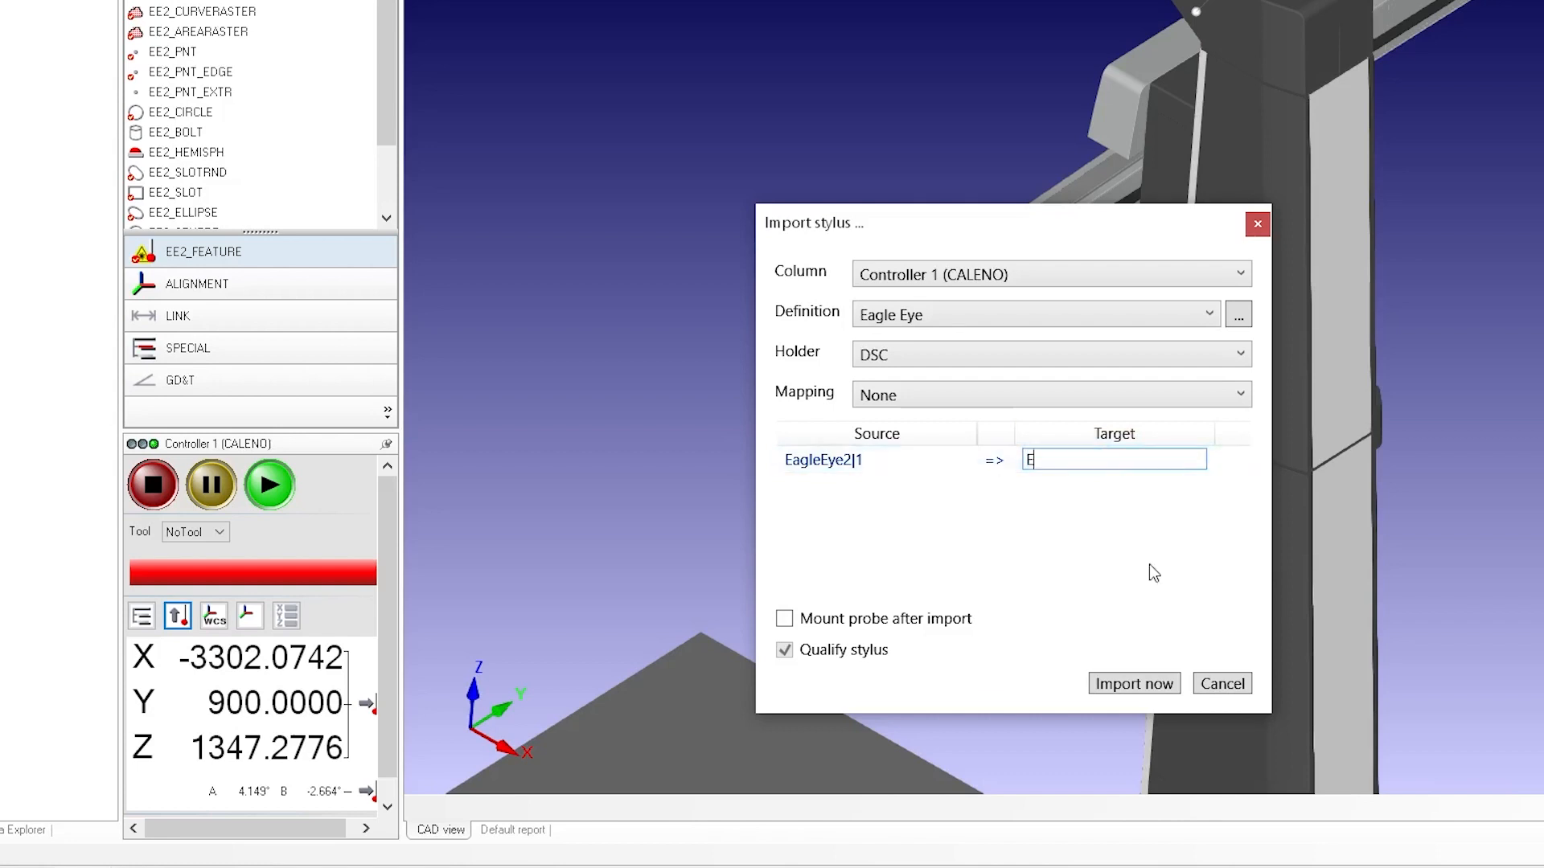
type("1")
left_click(824, 626)
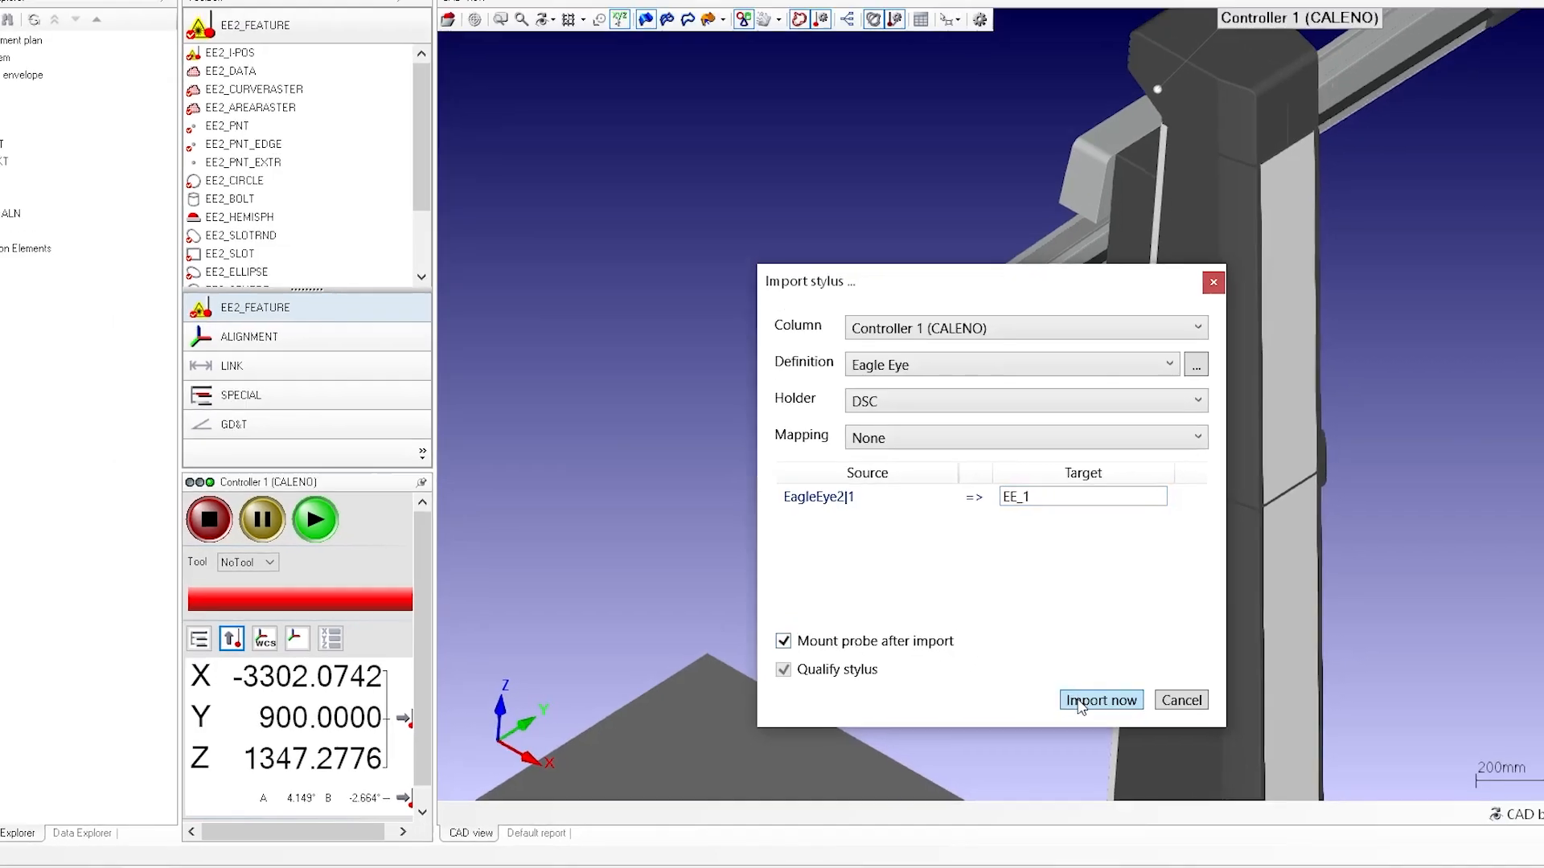
left_click(1110, 685)
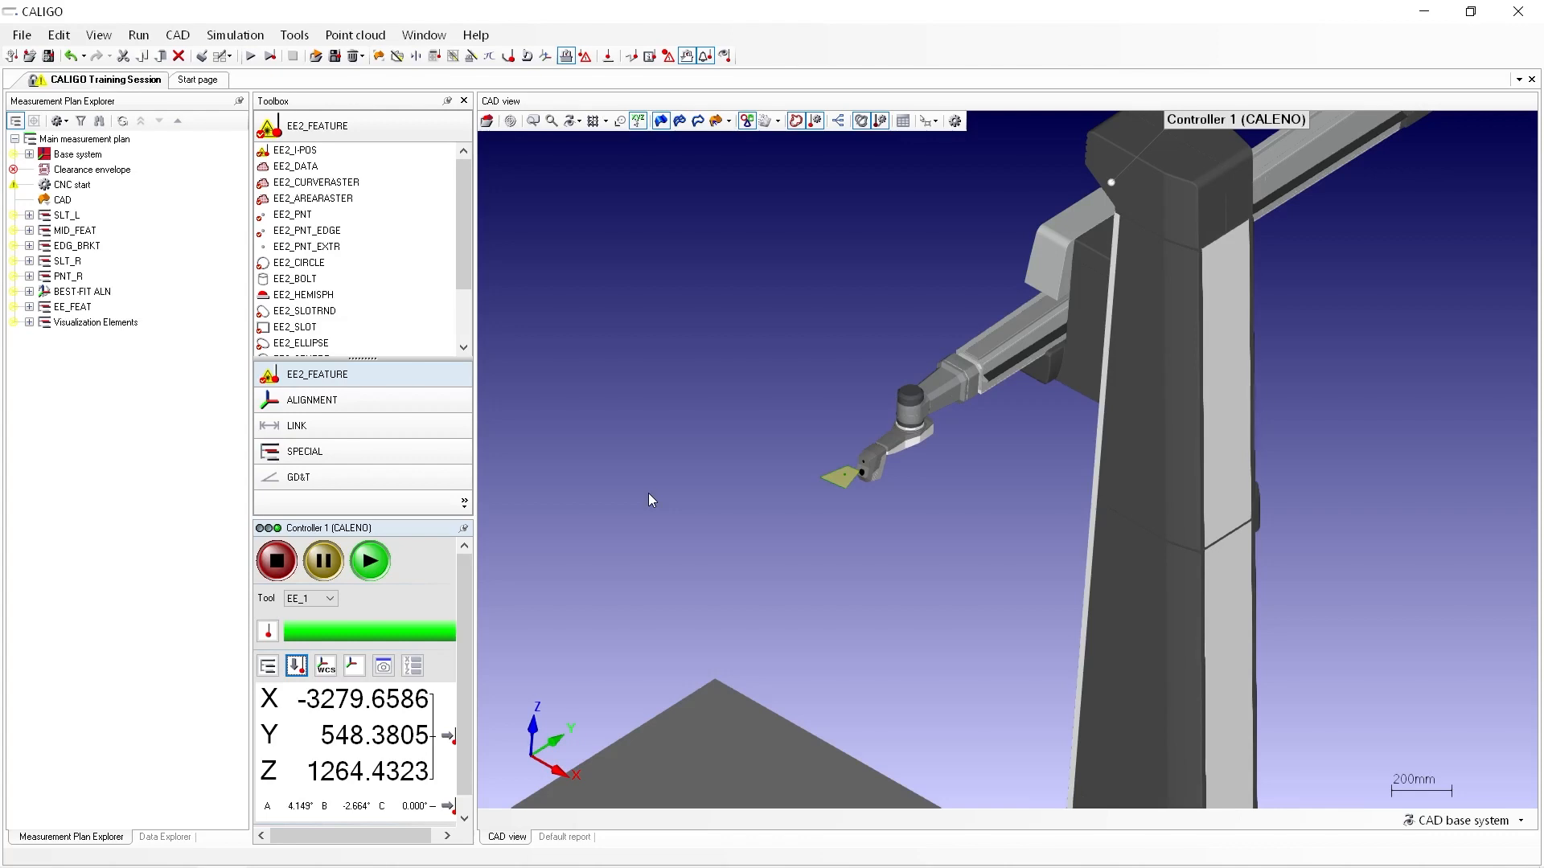
- Switch the mounted tool on Controller 1 to 200_1 and back to EE_1
left_click(329, 601)
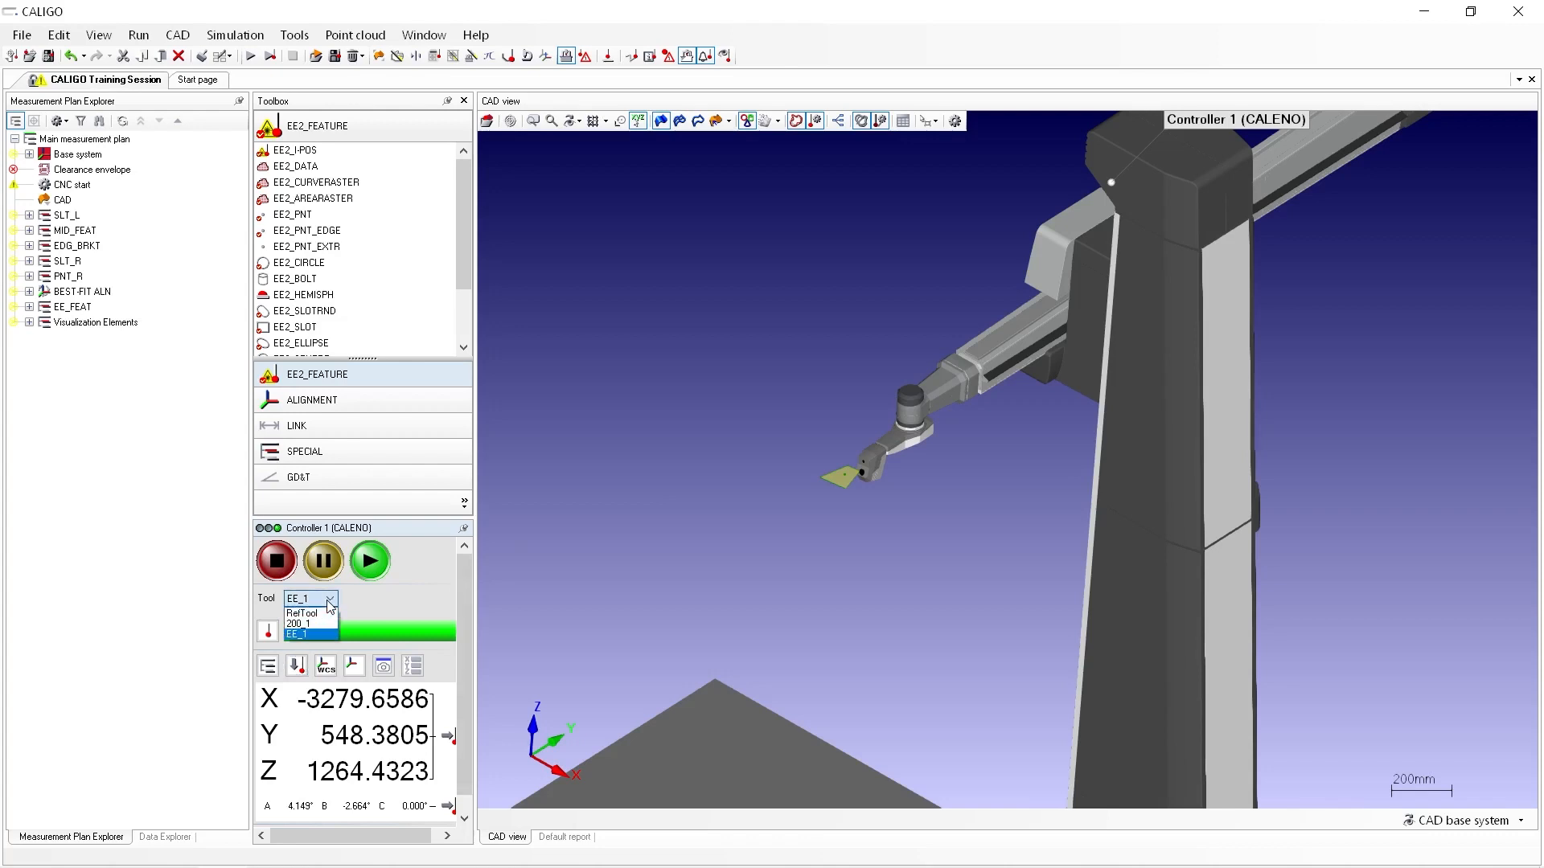
left_click(331, 624)
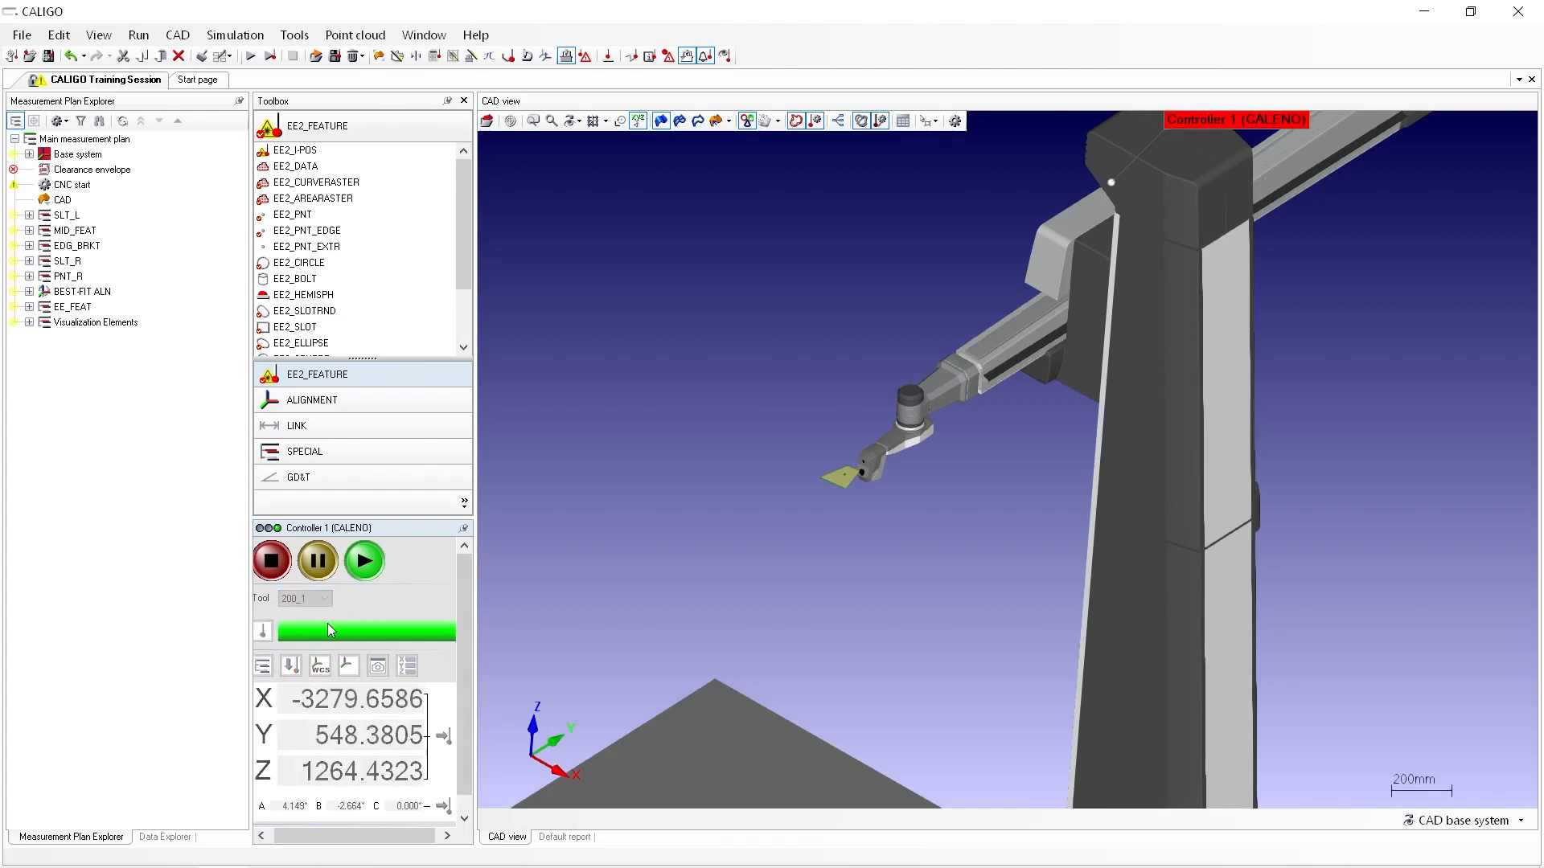
left_click(329, 601)
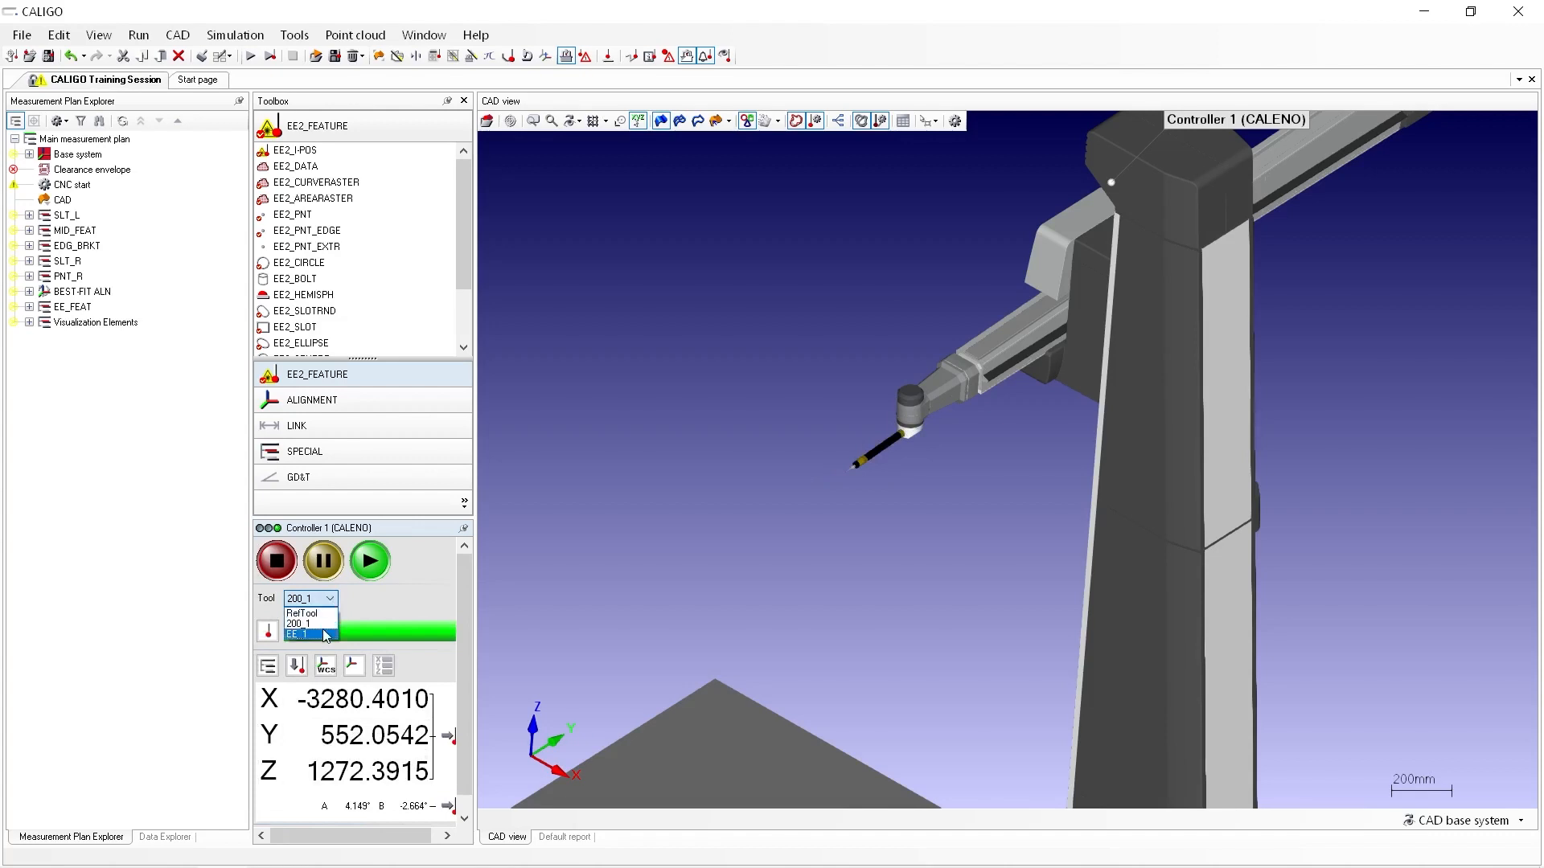
left_click(325, 634)
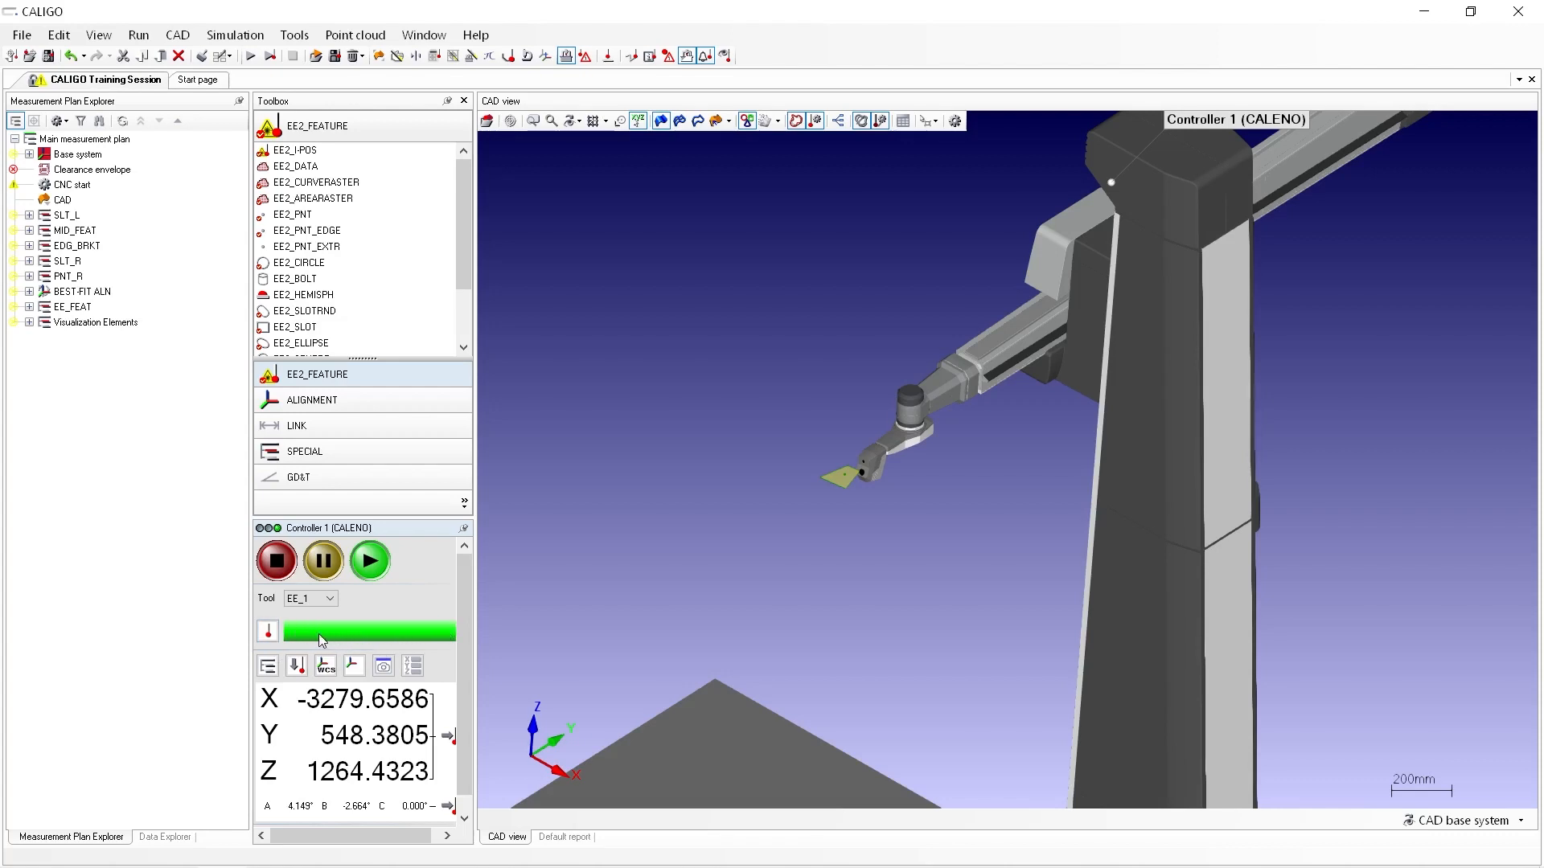
- Send the probe to the position X -3000, Y 500, Z 1000
left_click_drag(299, 699, 434, 699)
type("-3000")
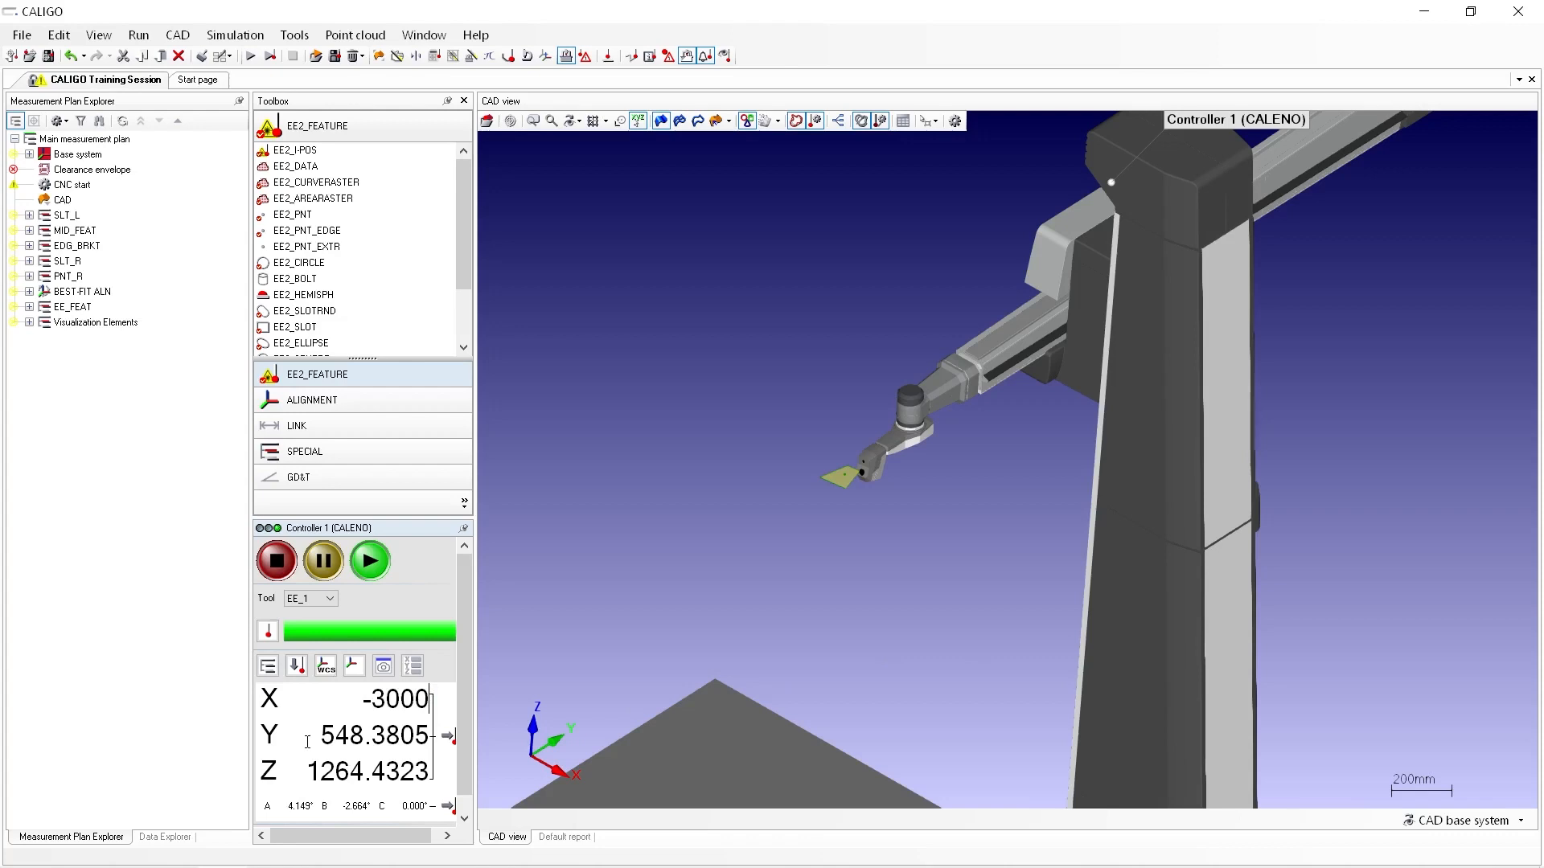
left_click_drag(307, 741, 434, 738)
type("500")
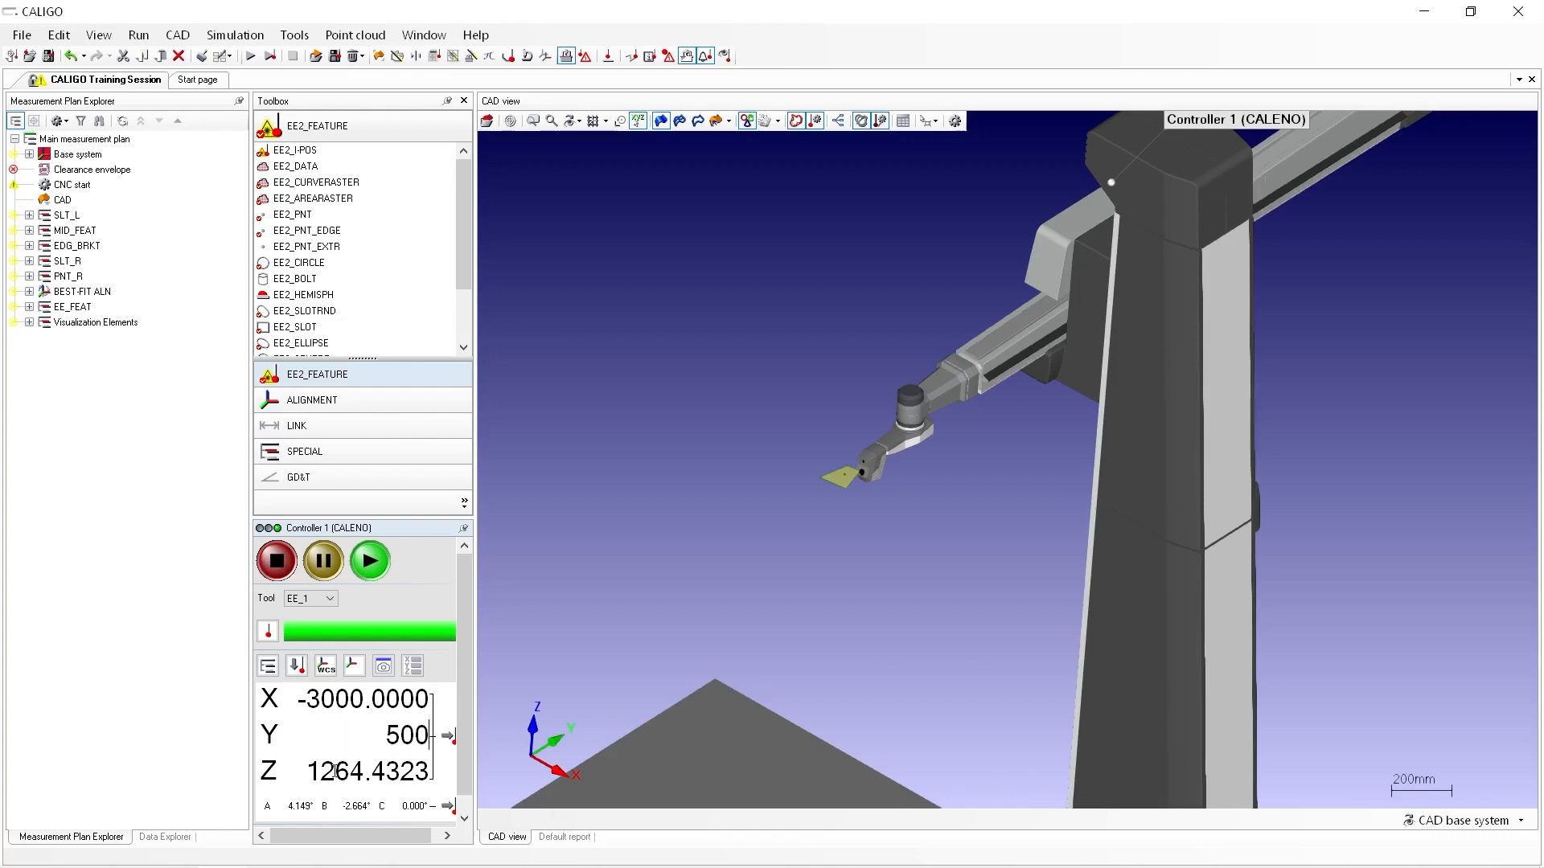
left_click_drag(307, 772, 432, 768)
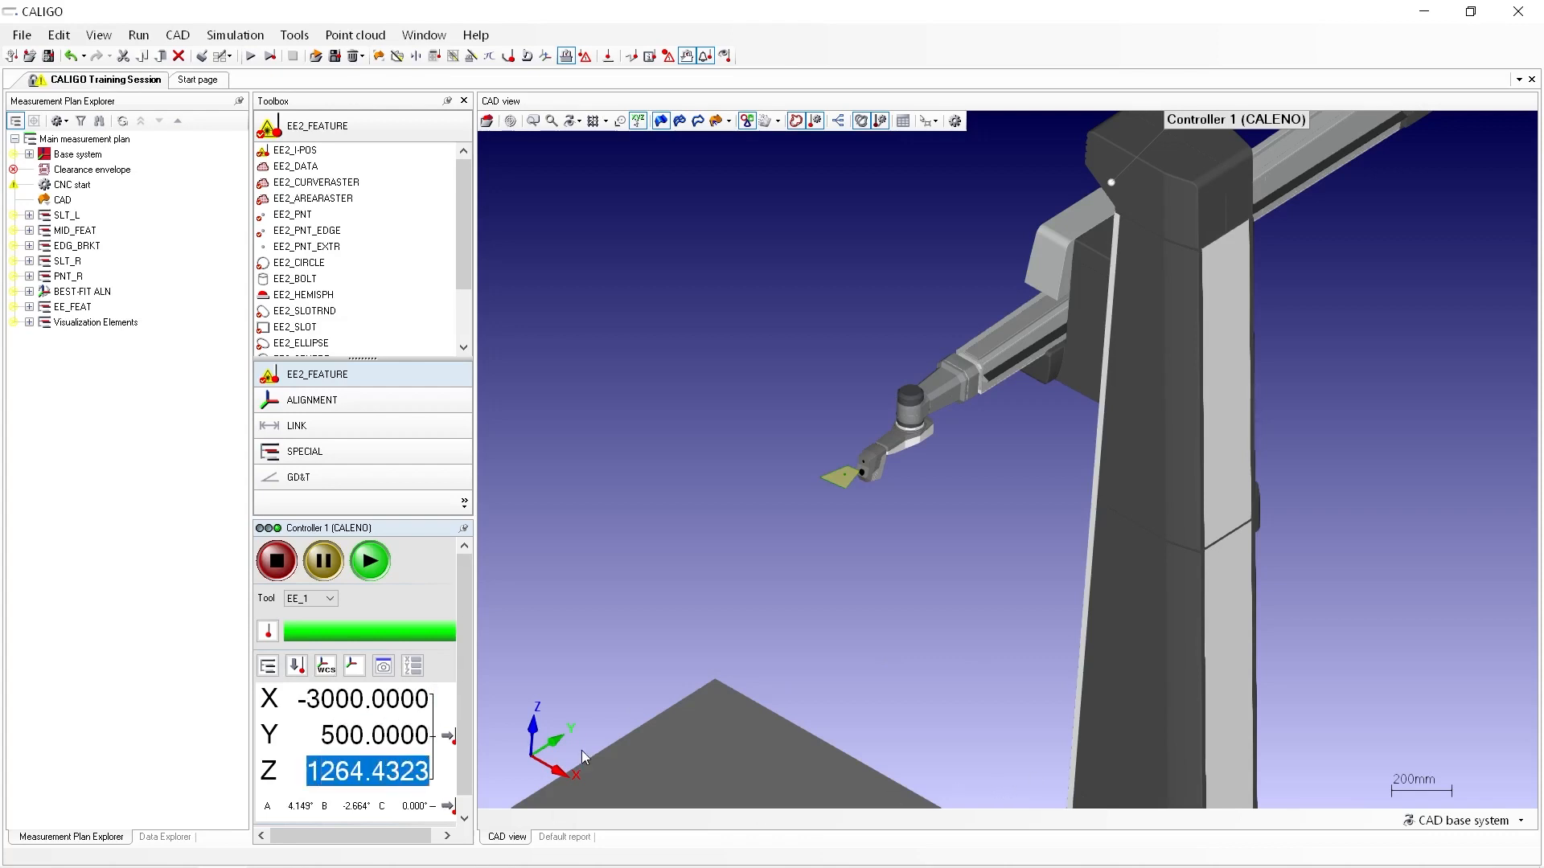
type("1000")
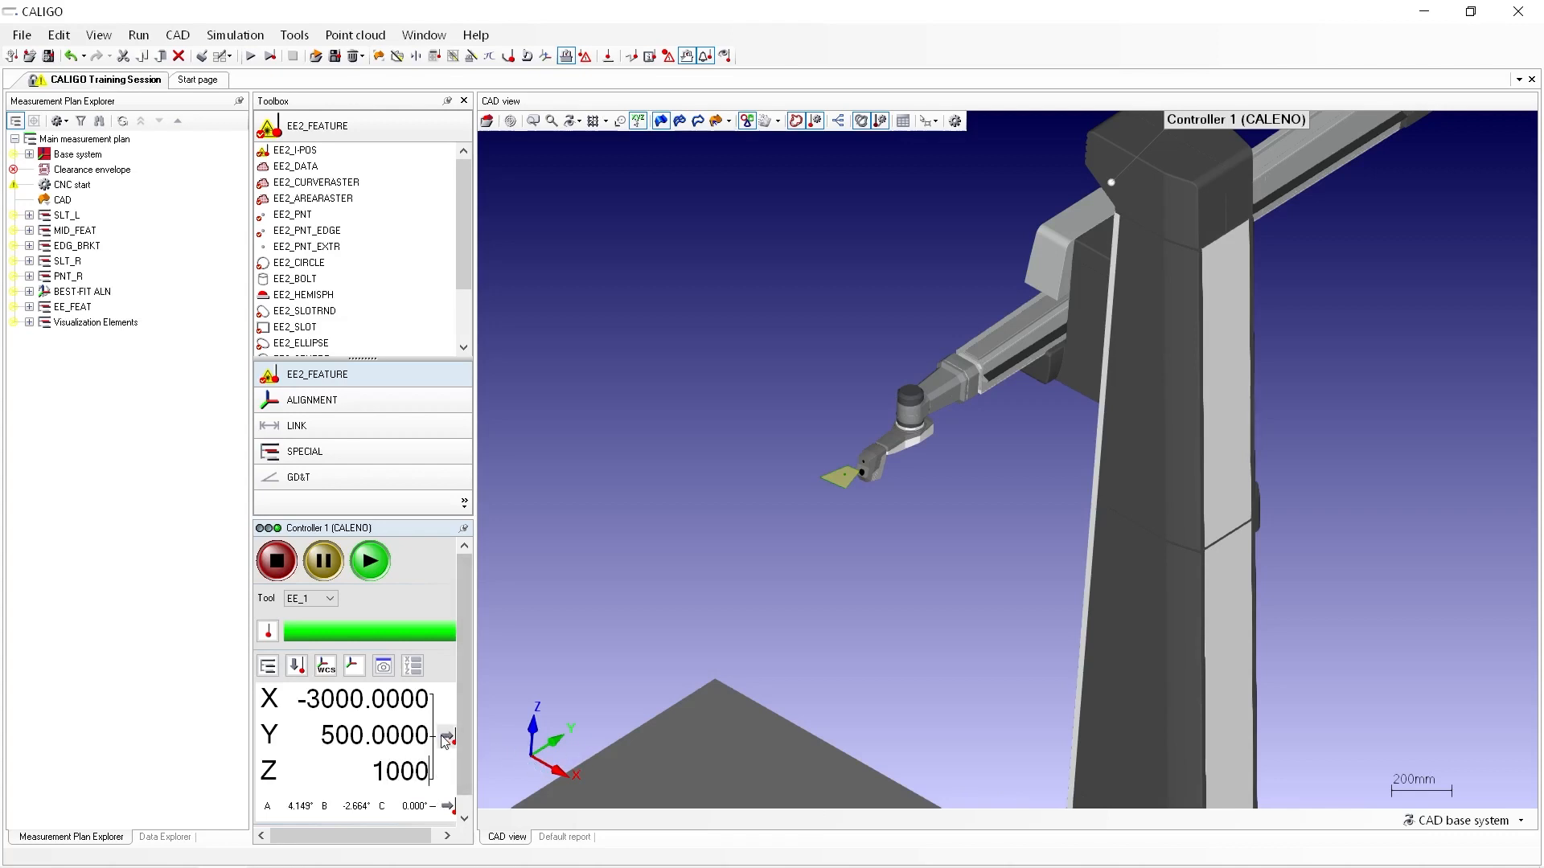
left_click(446, 738)
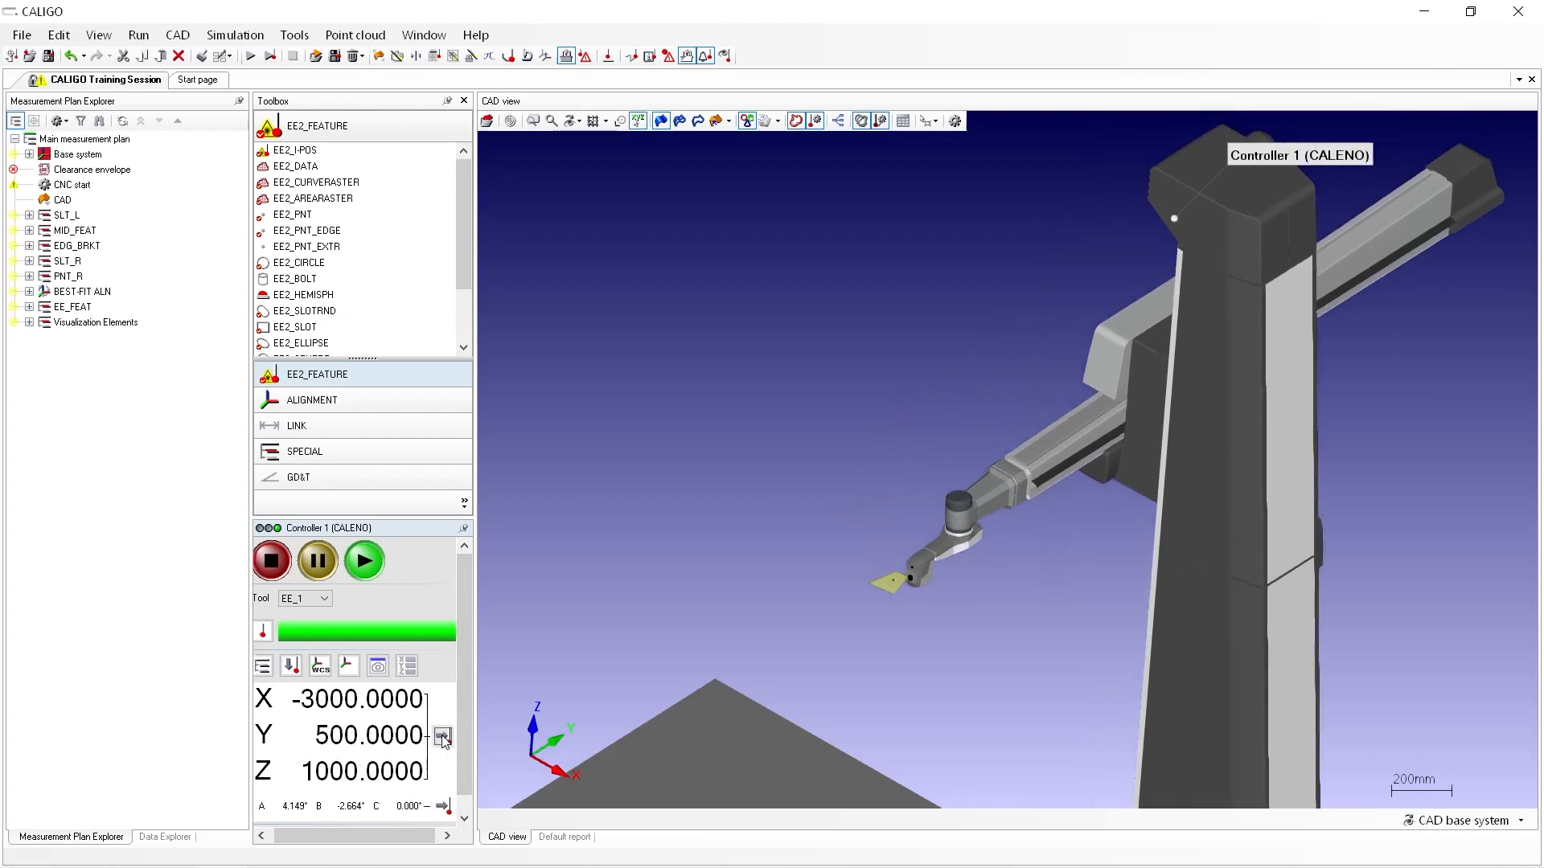
- Rotate the EE_1 sensor to 90° on each of the A, B and C axes
double_click(294, 807)
type("90")
key("Tab")
type("90")
key("Tab")
type("90")
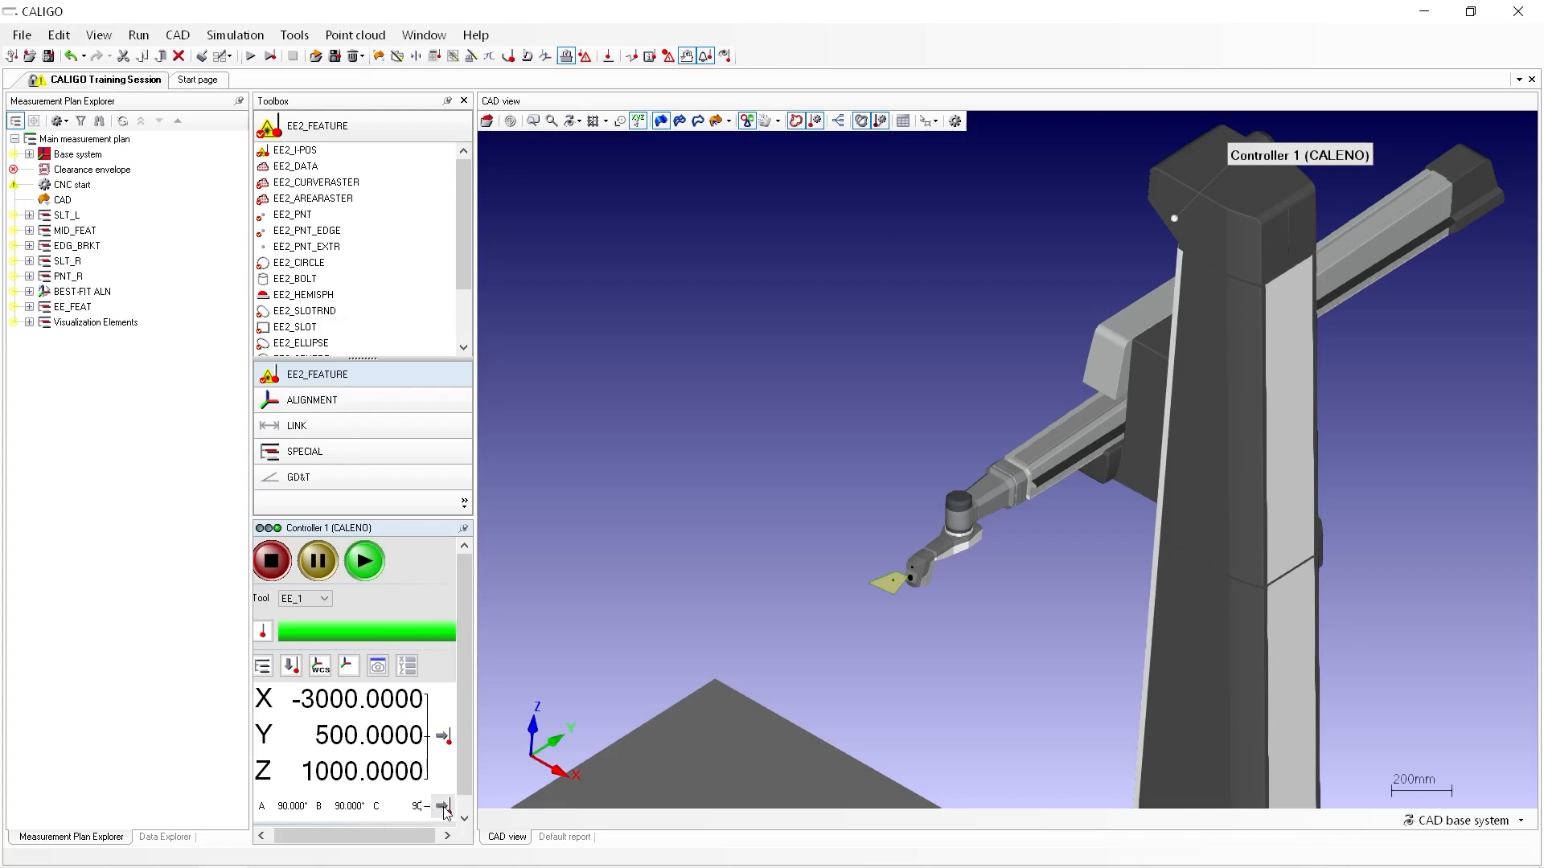
left_click(443, 806)
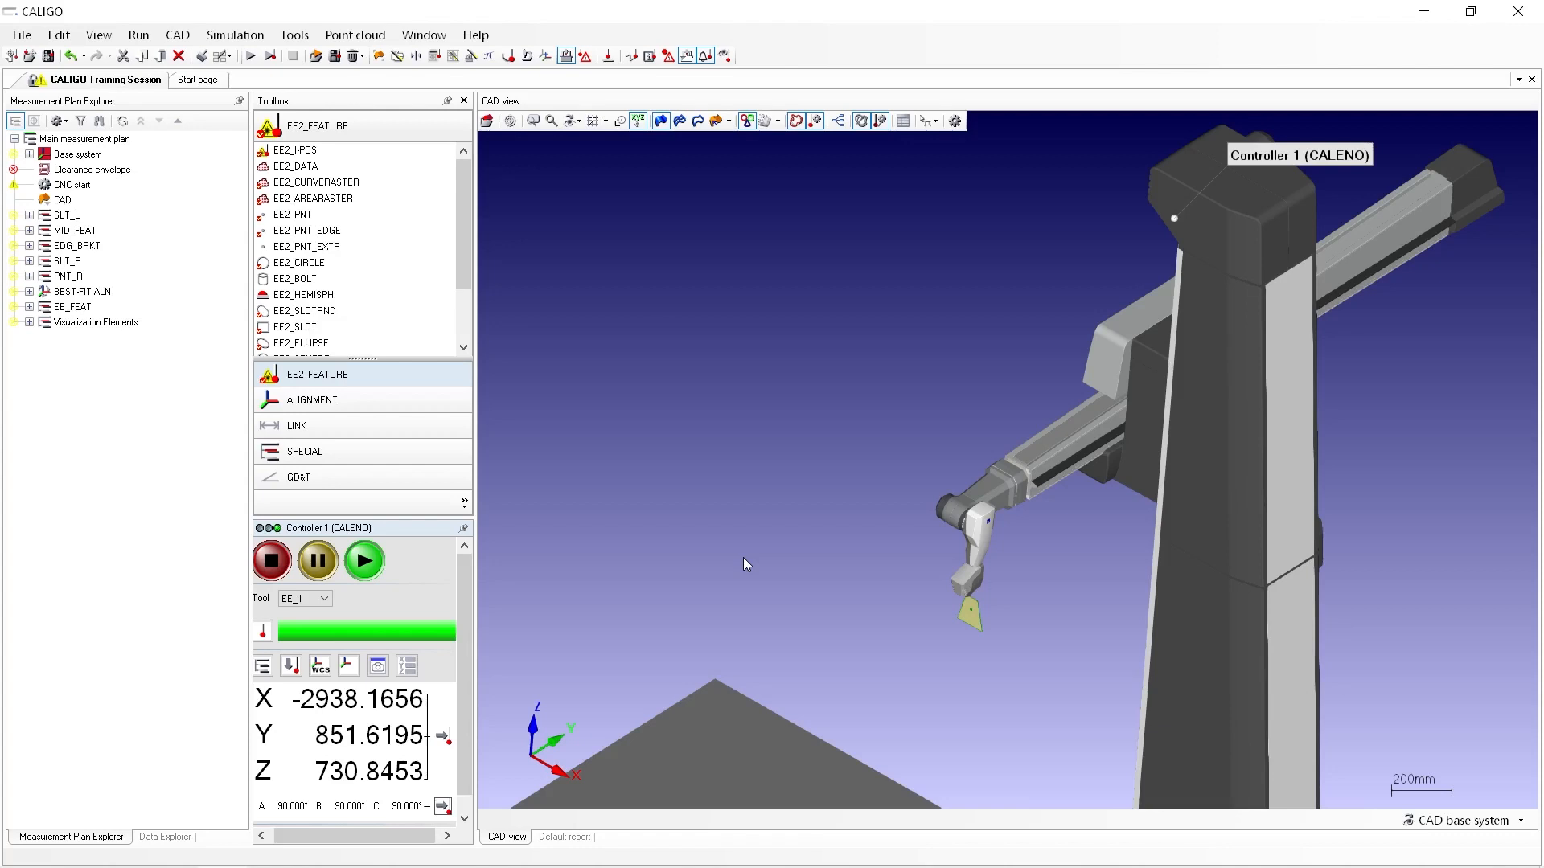
- Open the Measuring environment wizard and shift the machine freehand to a translation of about X 2794, Y -556, Z -1655
left_click(99, 35)
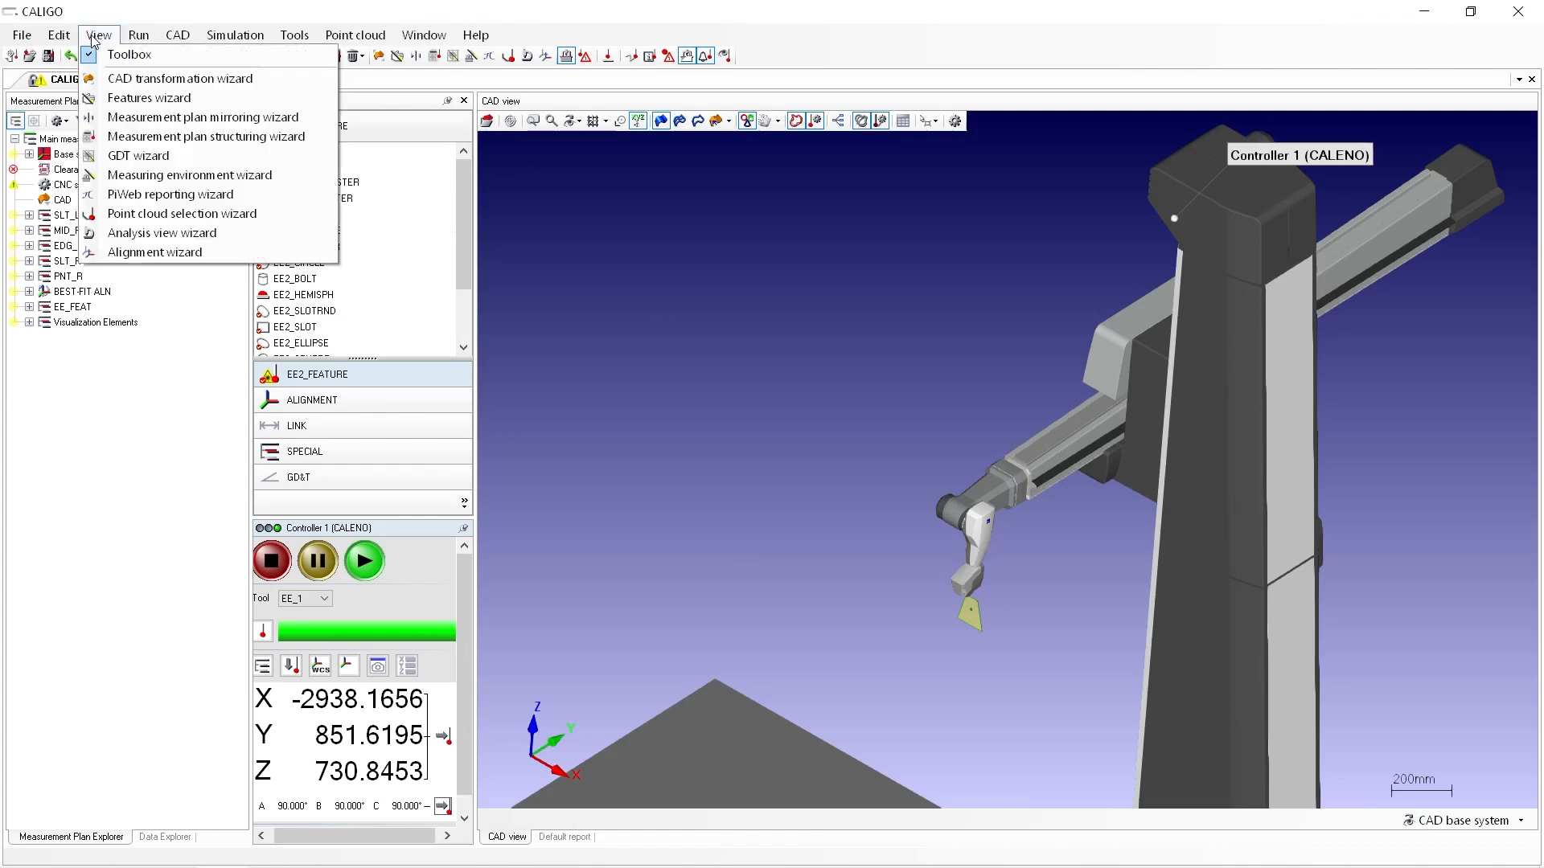
left_click(164, 176)
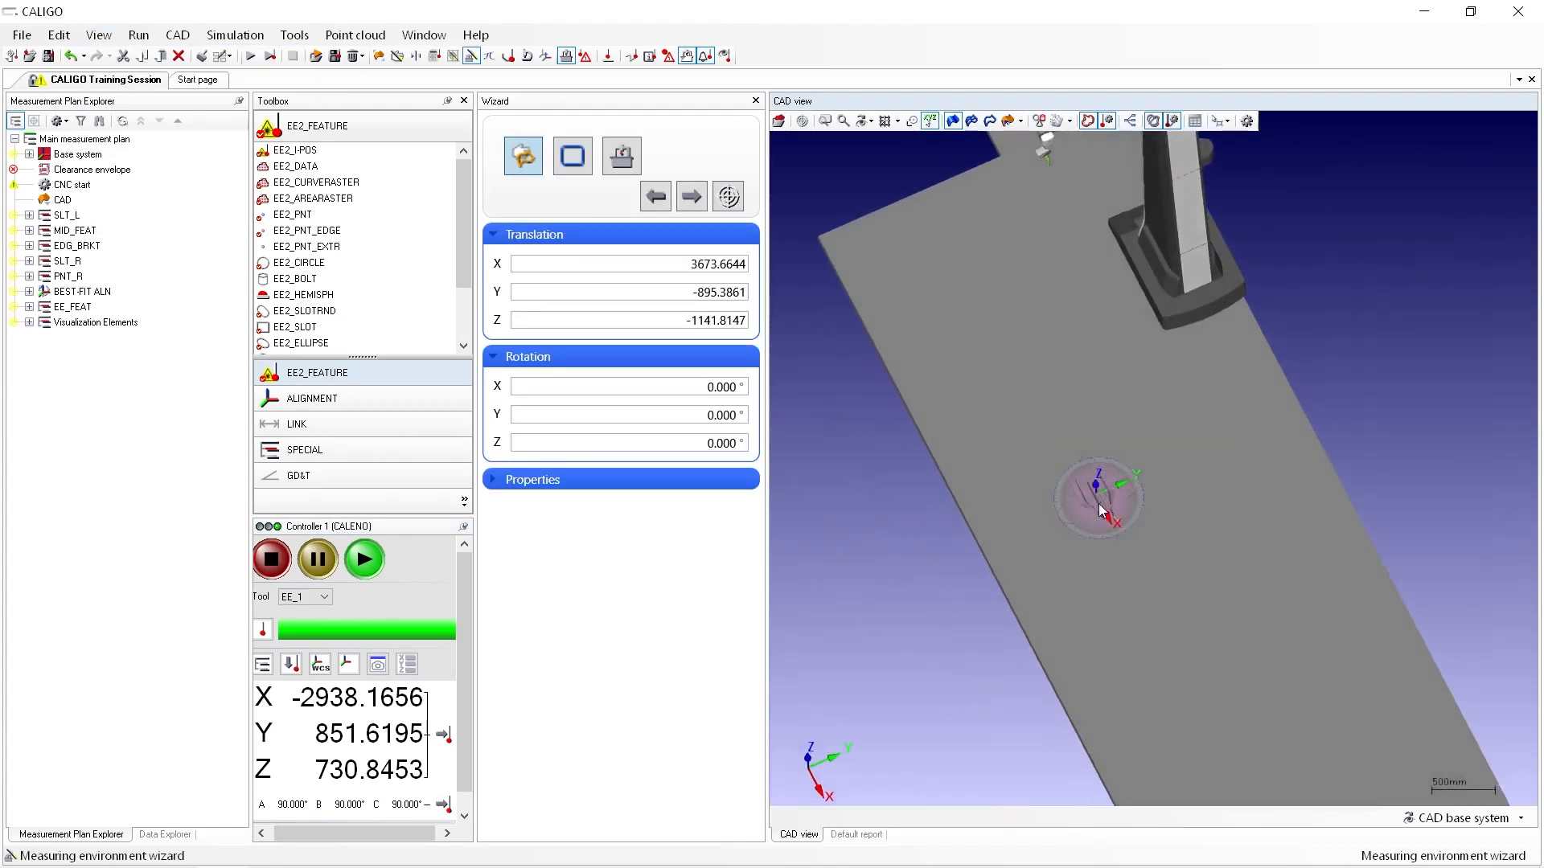
left_click_drag(1099, 504, 1060, 403)
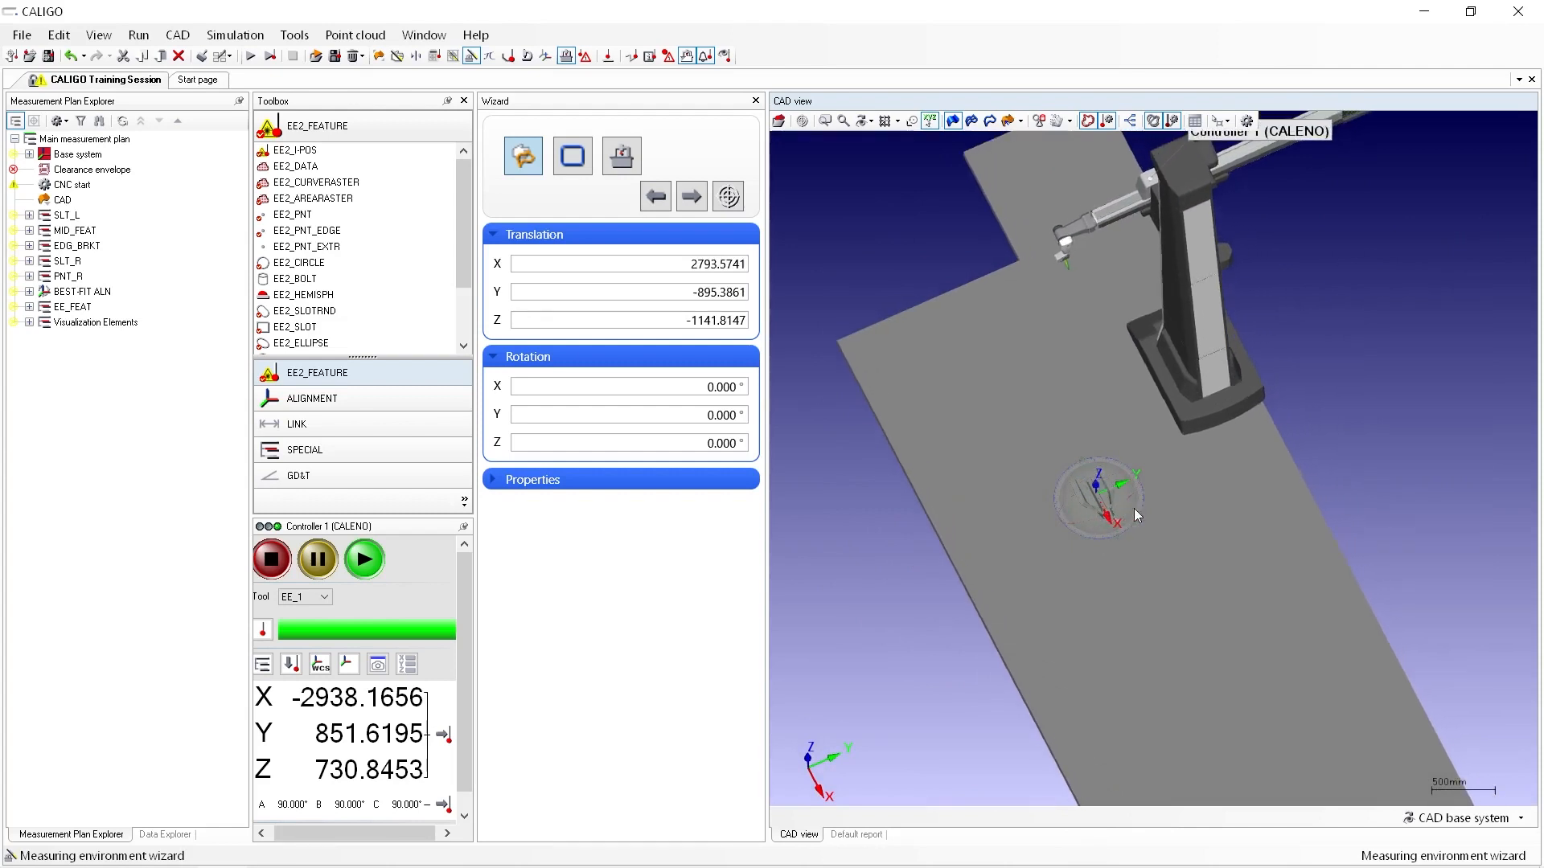
middle_click_drag(1080, 649, 1091, 519)
left_click_drag(1092, 520, 1092, 558)
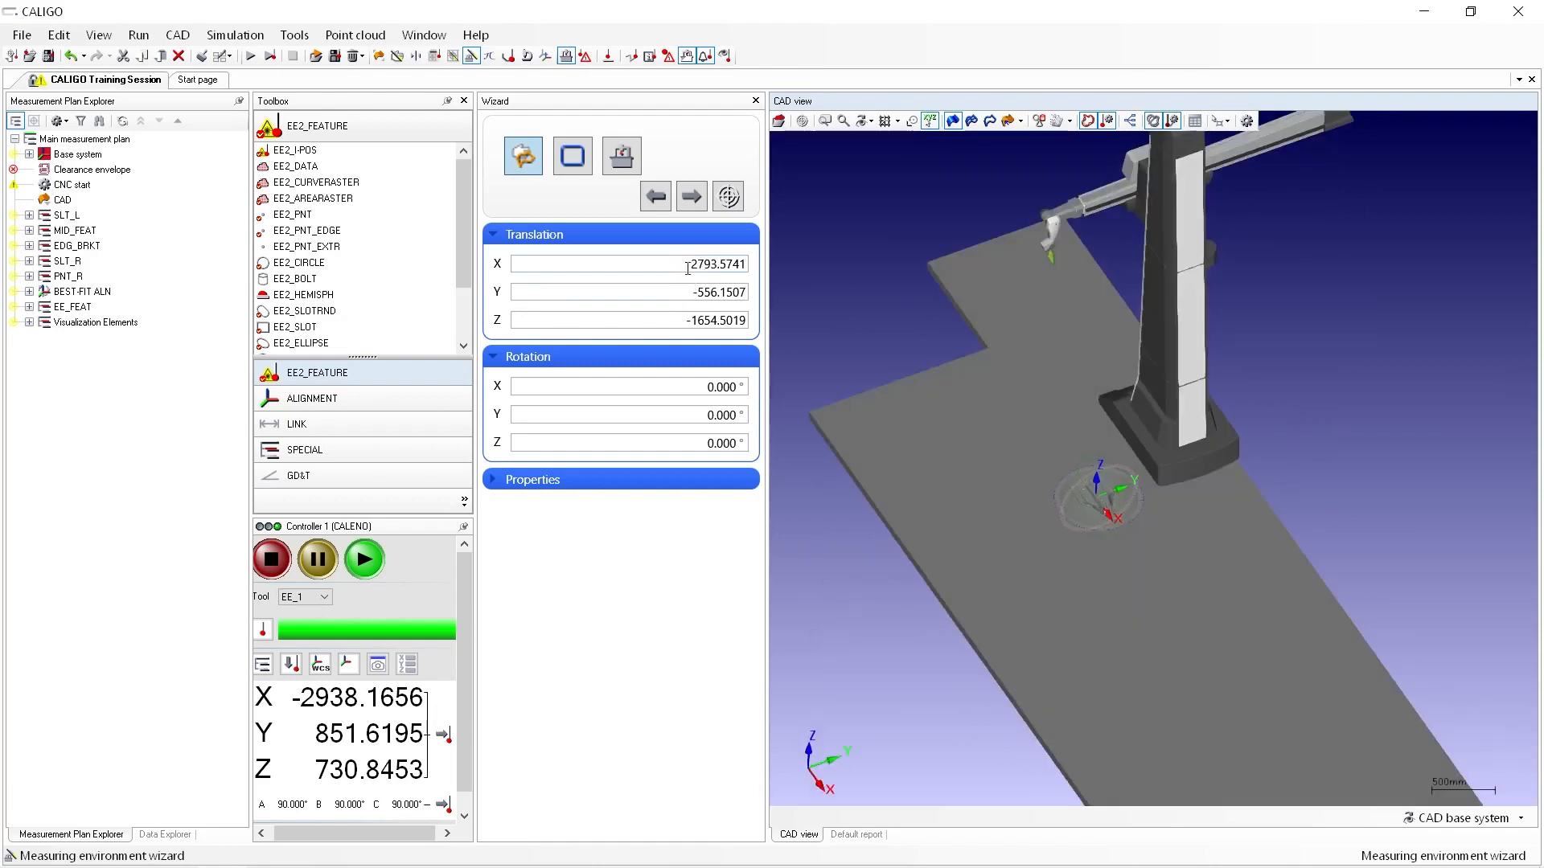
- Set the machine's translation to exactly X 2800, Y -500, Z -1500 and finish the Measuring environment wizard
left_click(688, 267)
double_click(688, 267)
type("2800")
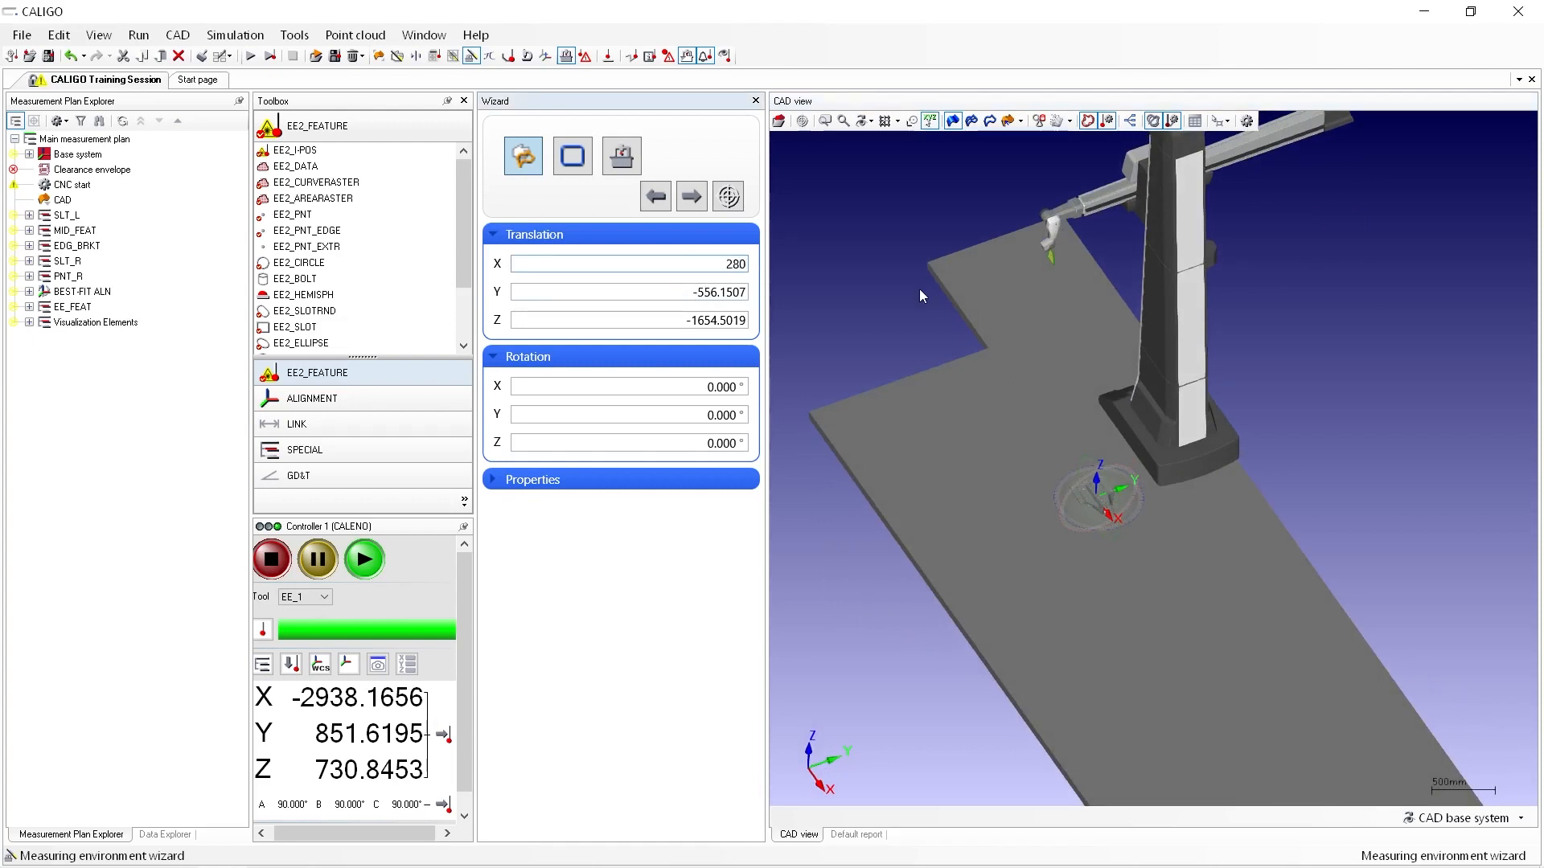
key("Return")
key("Tab")
key("Tab")
left_click_drag(676, 292, 774, 302)
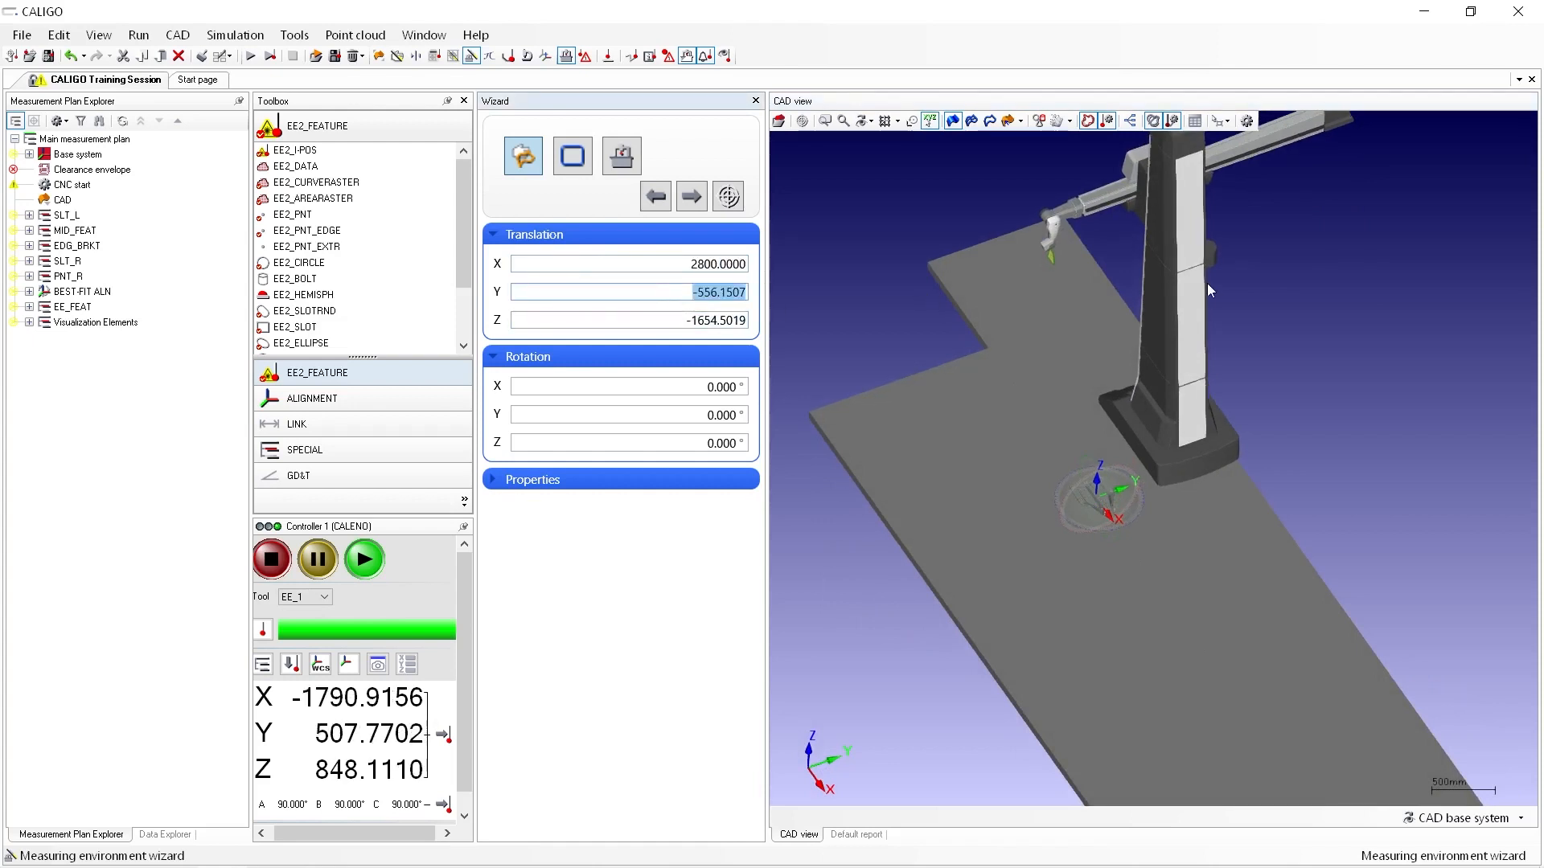
type("-500")
key("Tab")
type("-500")
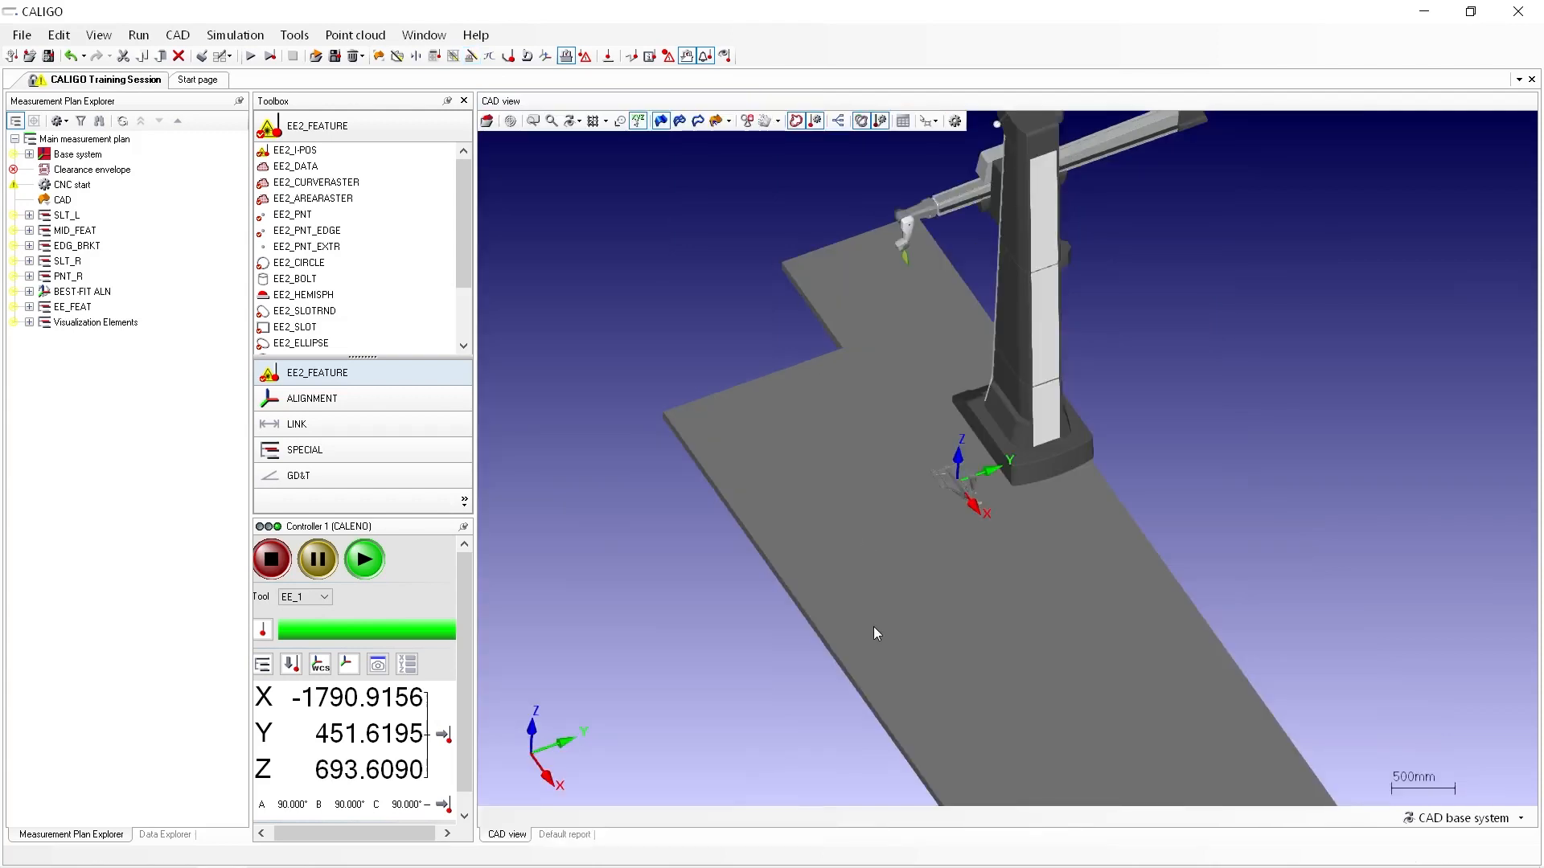
middle_click_drag(874, 627, 871, 534)
scroll(808, 338, "up", 3)
middle_click_drag(783, 366, 808, 489)
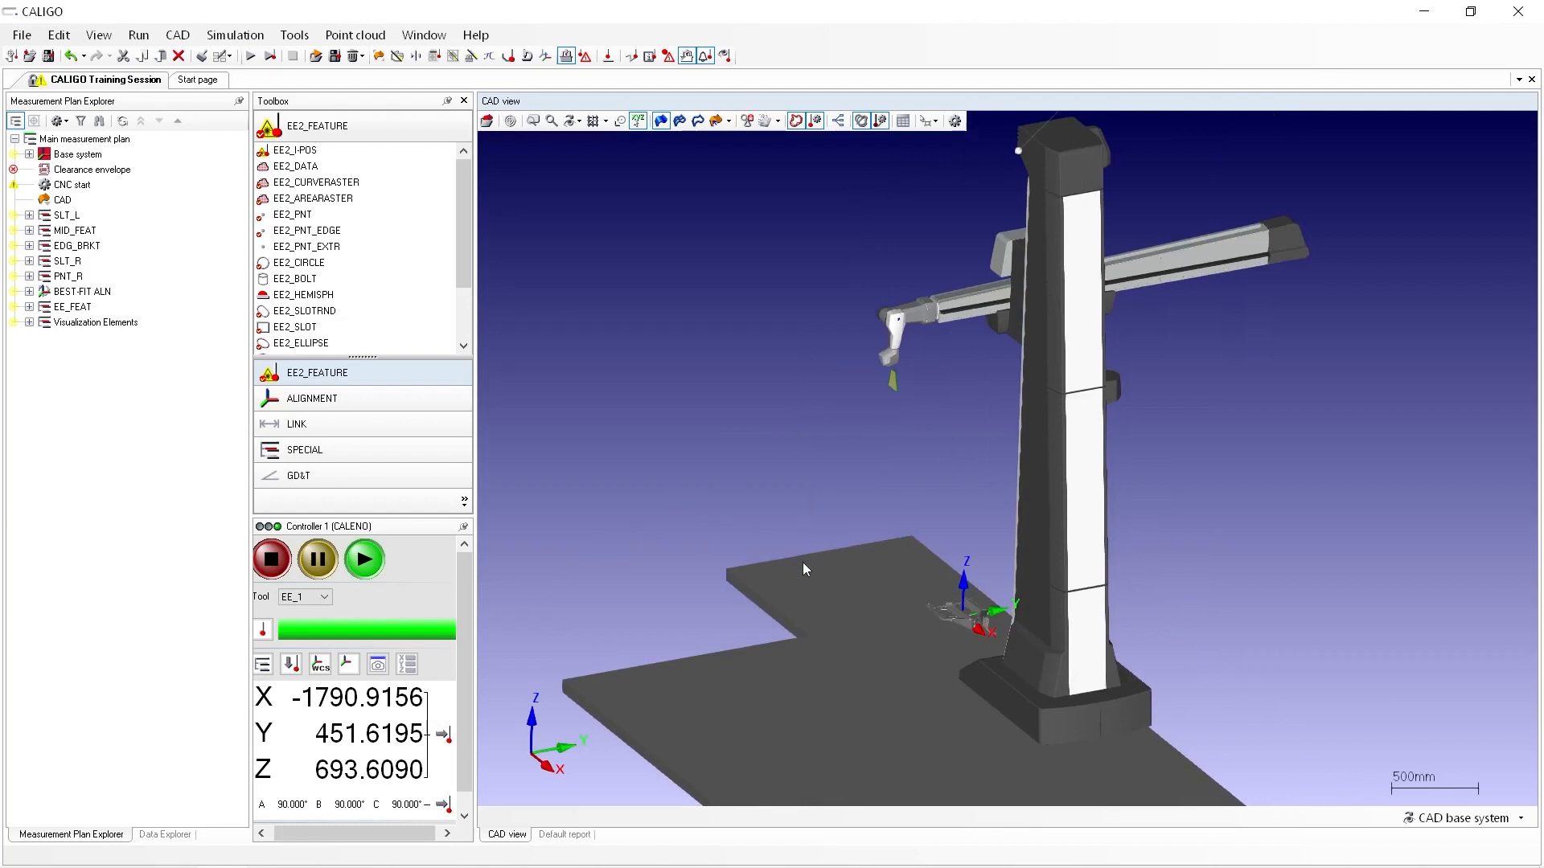